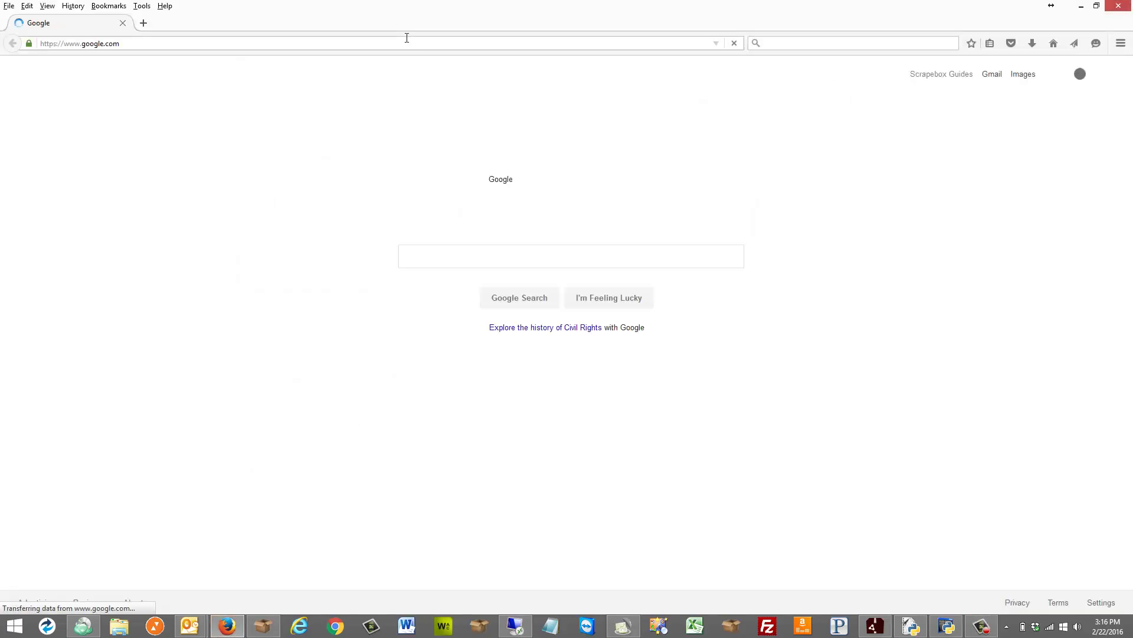
# - Open craigslist.org and search the Detroit classifieds for "car"
pyautogui.click(407, 38)
pyautogui.write('craigslist.org/')
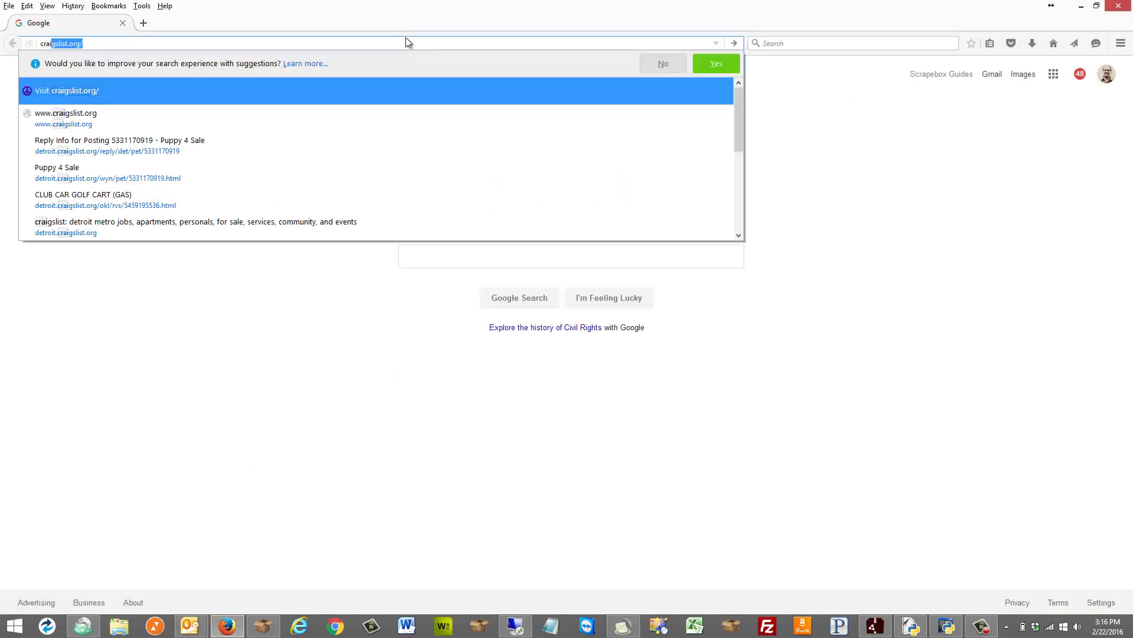
pyautogui.press('Return')
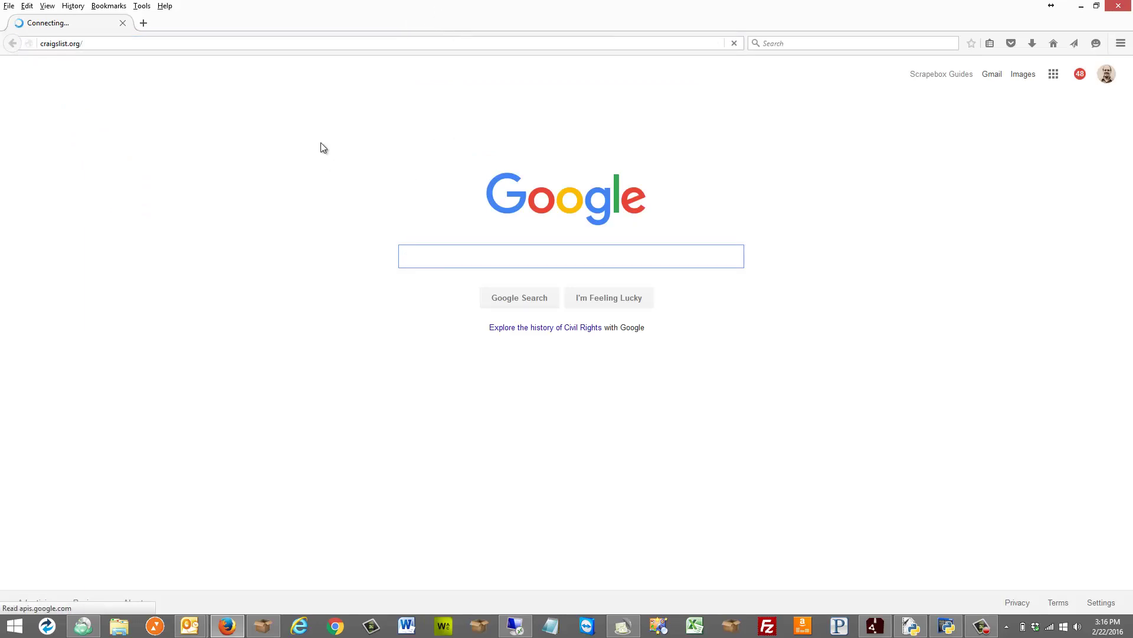
pyautogui.click(305, 154)
pyautogui.write('car')
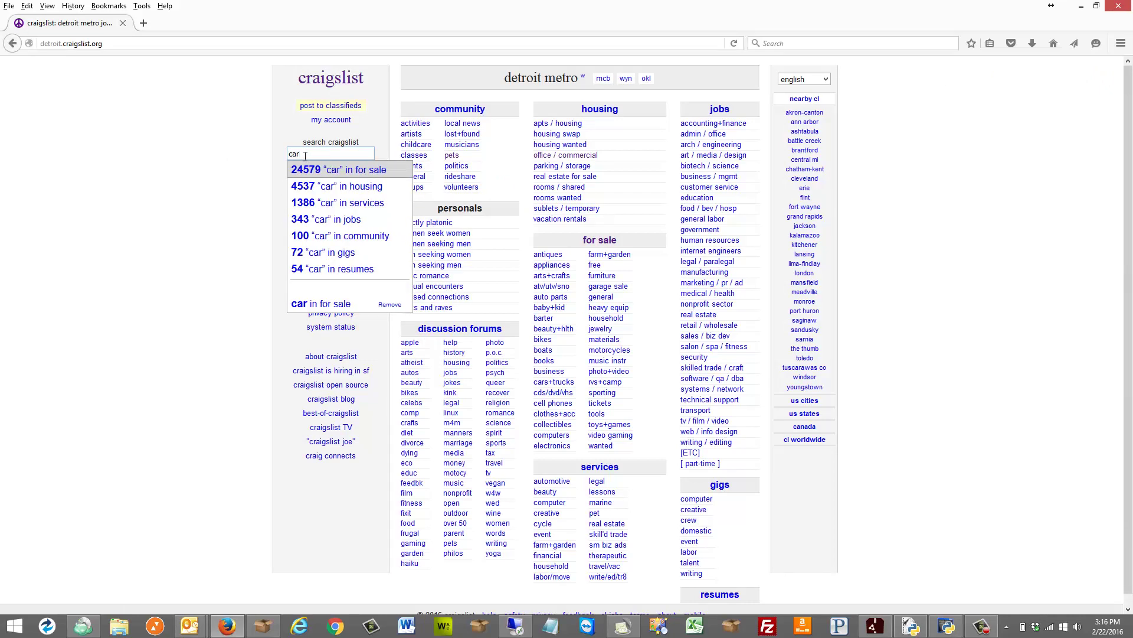
pyautogui.press('Return')
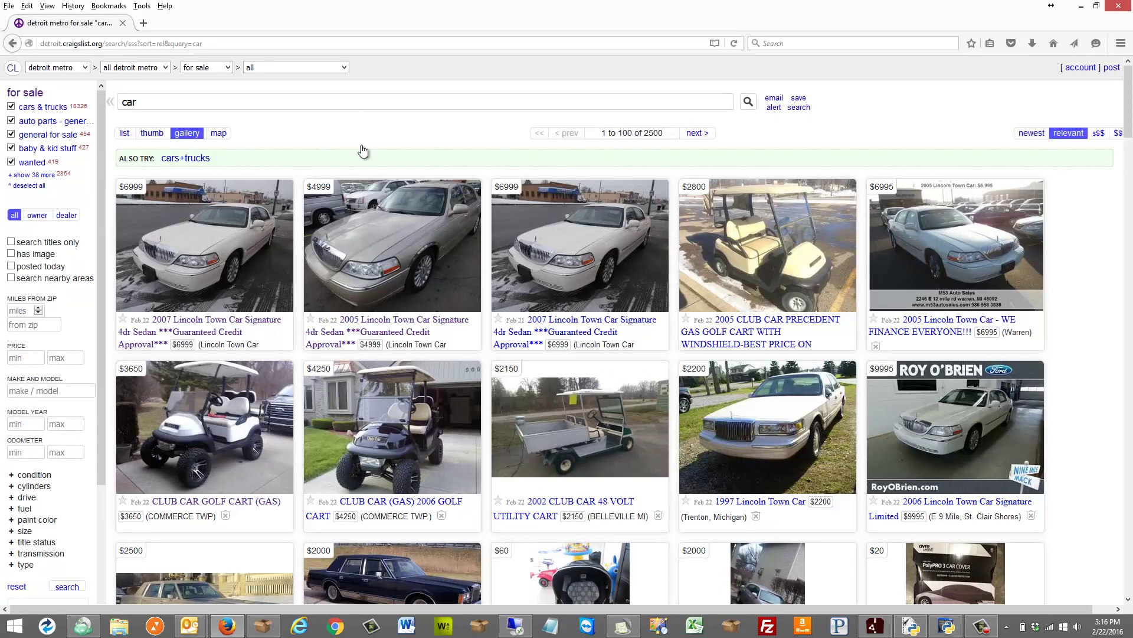
# - View the reply contact options of the CLUB CAR GOLF CART (GAS) listing and return to the search results
pyautogui.scroll(-3, 475, 200)
pyautogui.scroll(-1, 475, 200)
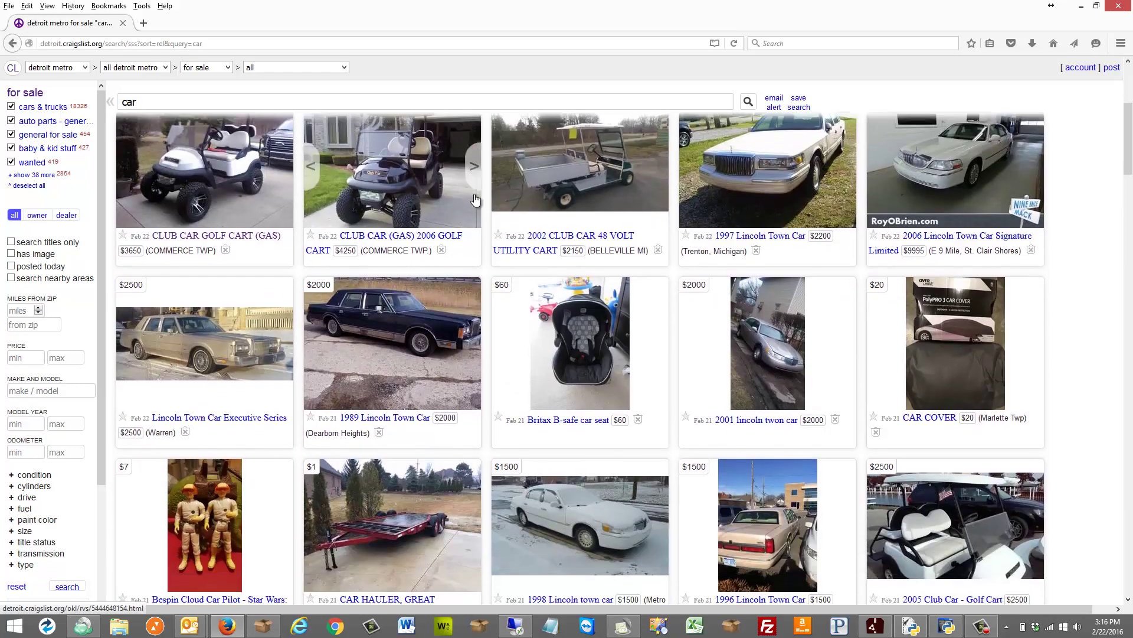
pyautogui.scroll(4, 475, 194)
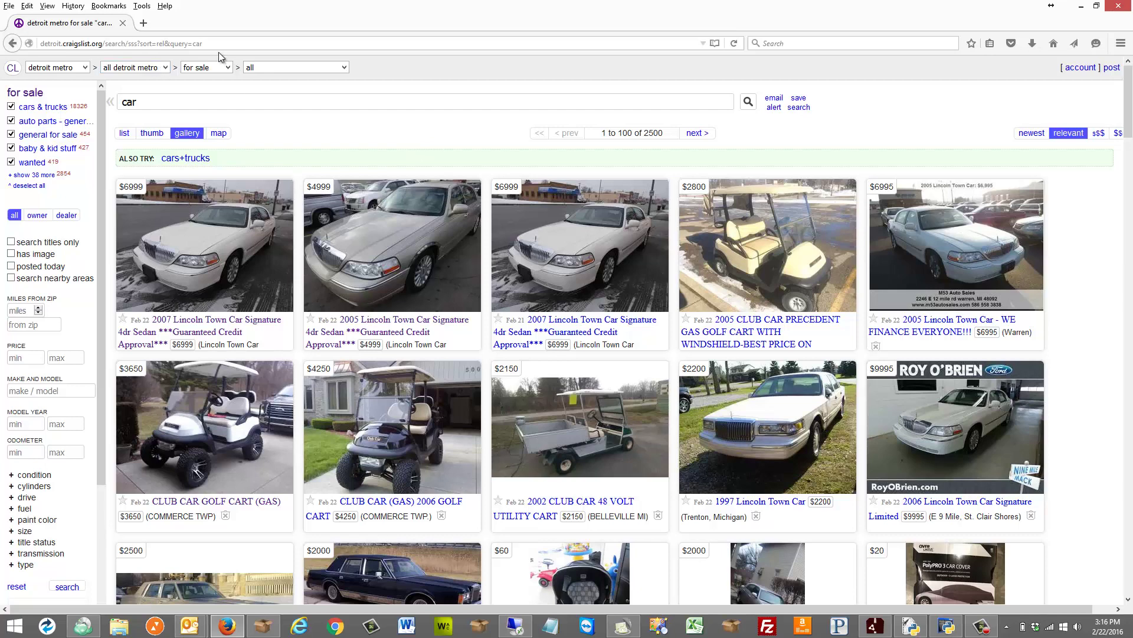
pyautogui.click(214, 397)
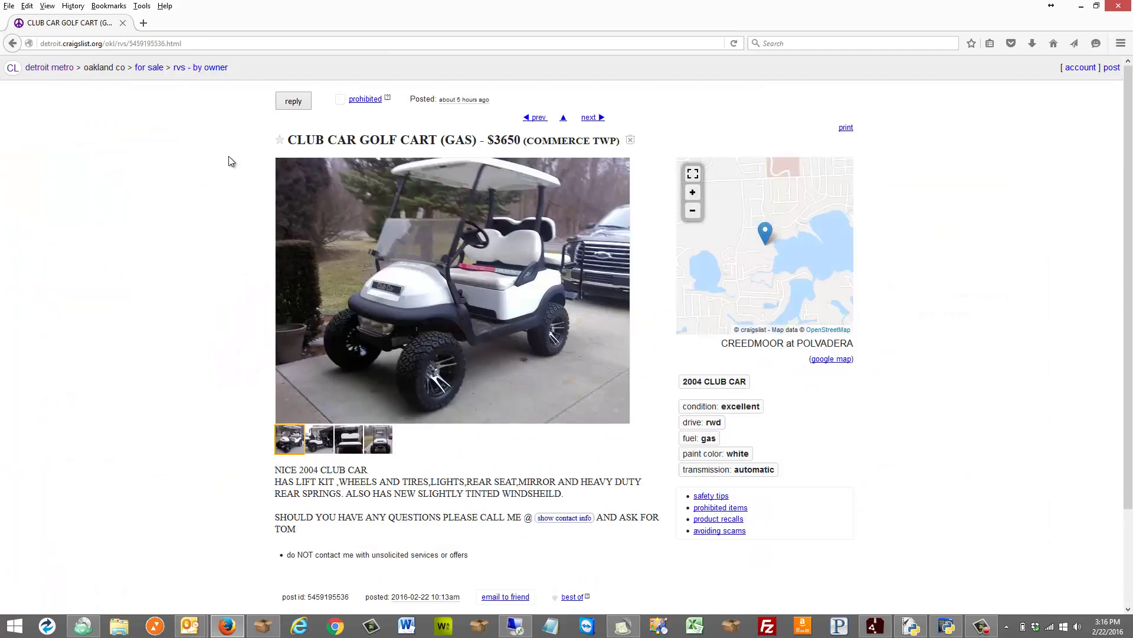
pyautogui.click(289, 101)
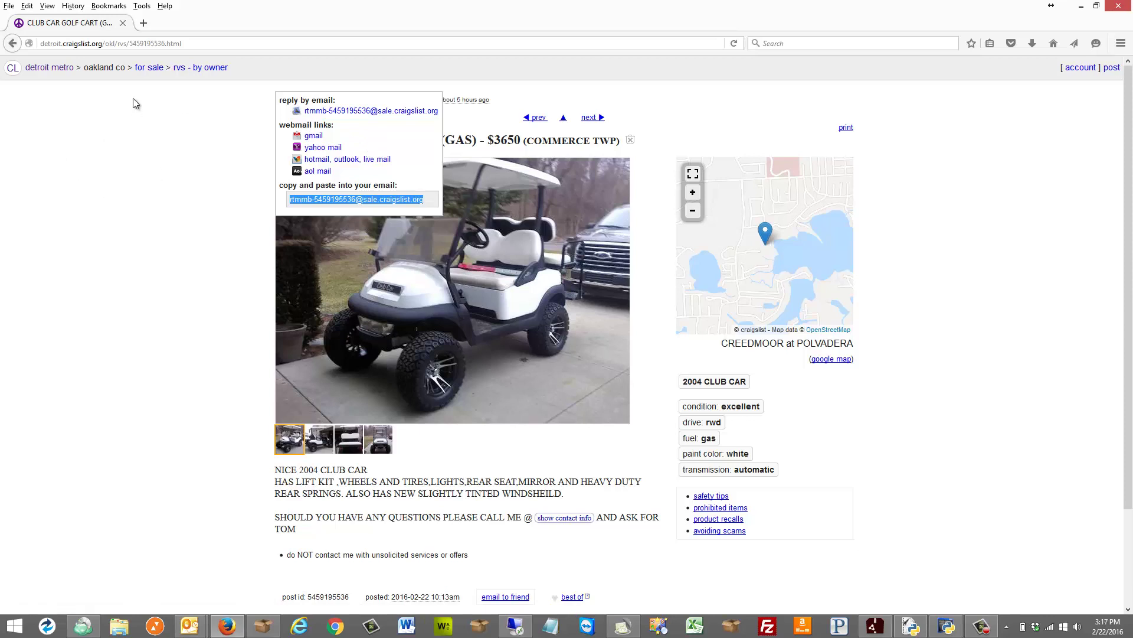
pyautogui.click(12, 44)
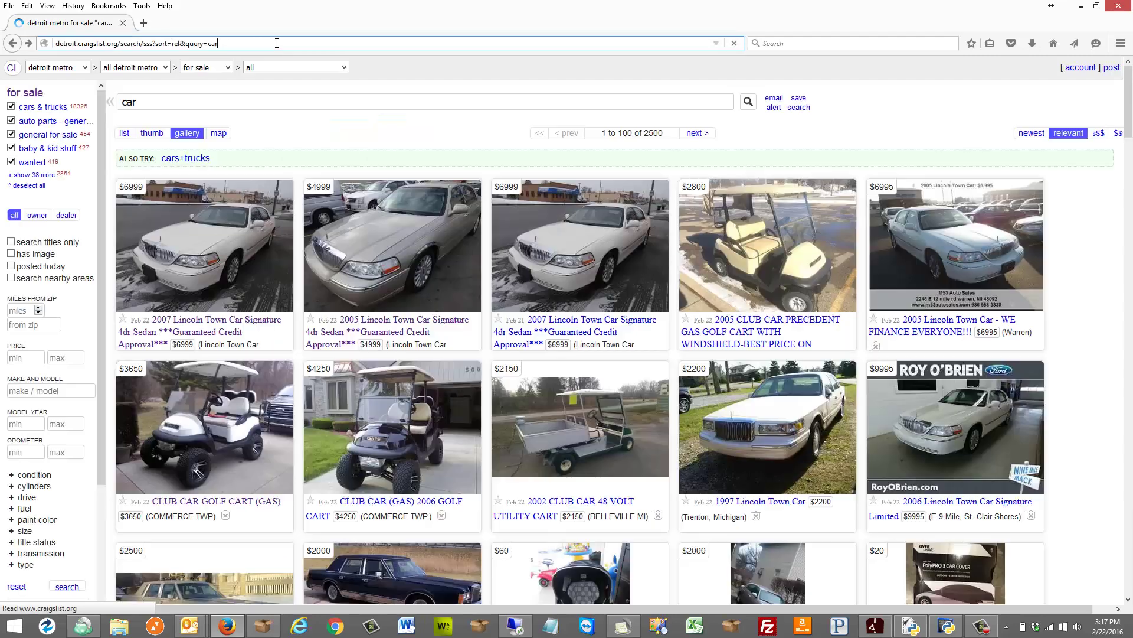
# - Open the about:config preferences page in a new browser tab
pyautogui.click(277, 43)
pyautogui.hotkey('ctrl', 't')
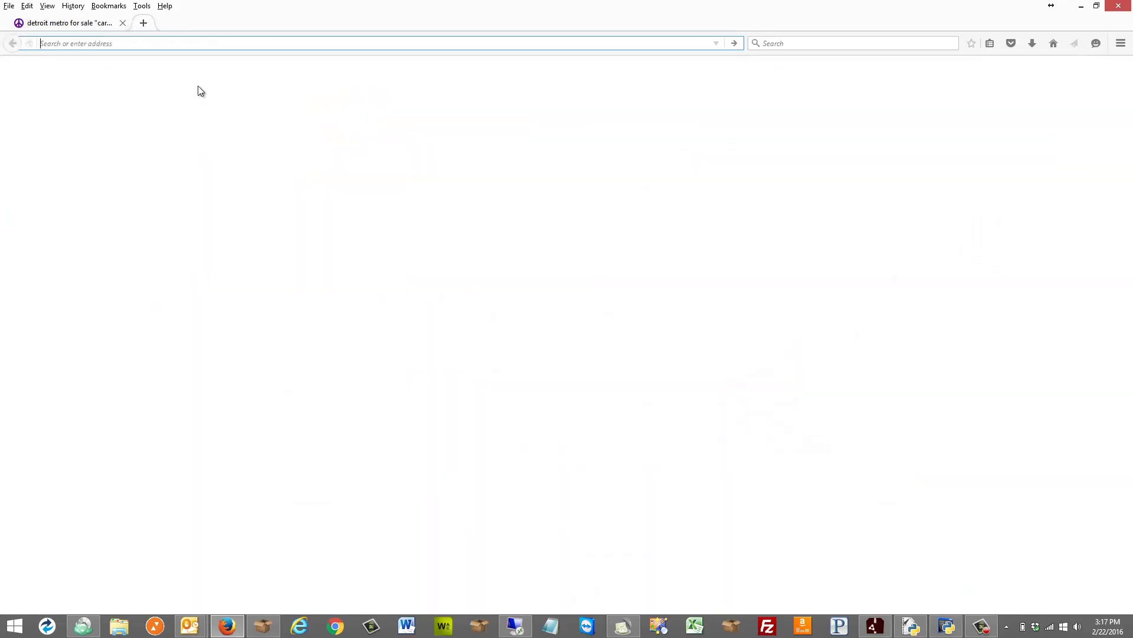
pyautogui.write('about:conf')
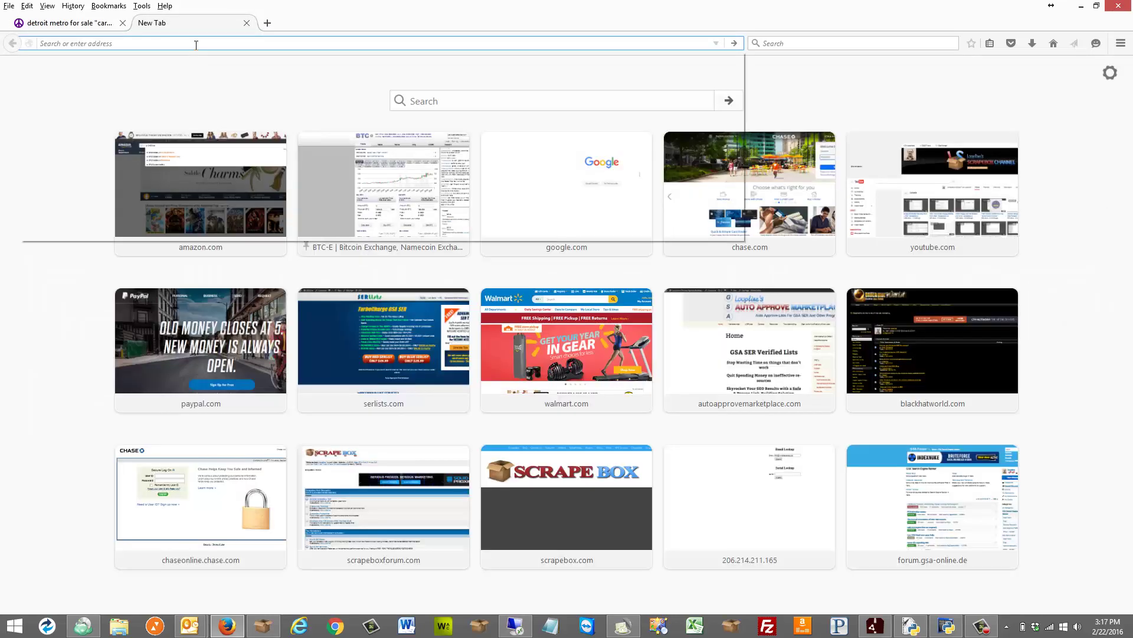
pyautogui.write('ig')
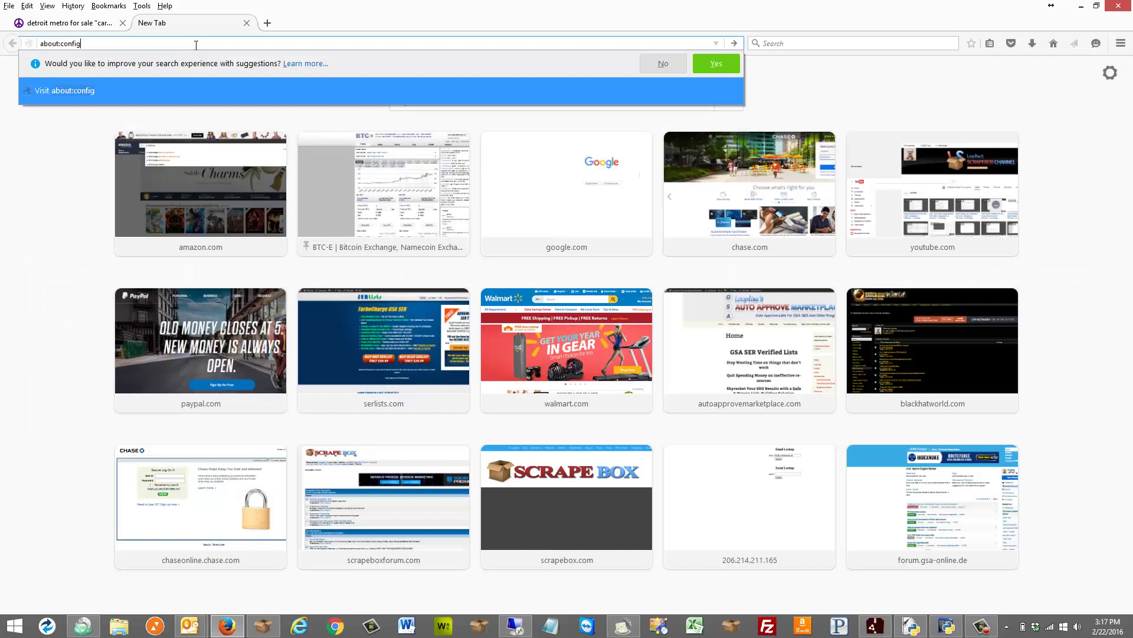
pyautogui.press('Return')
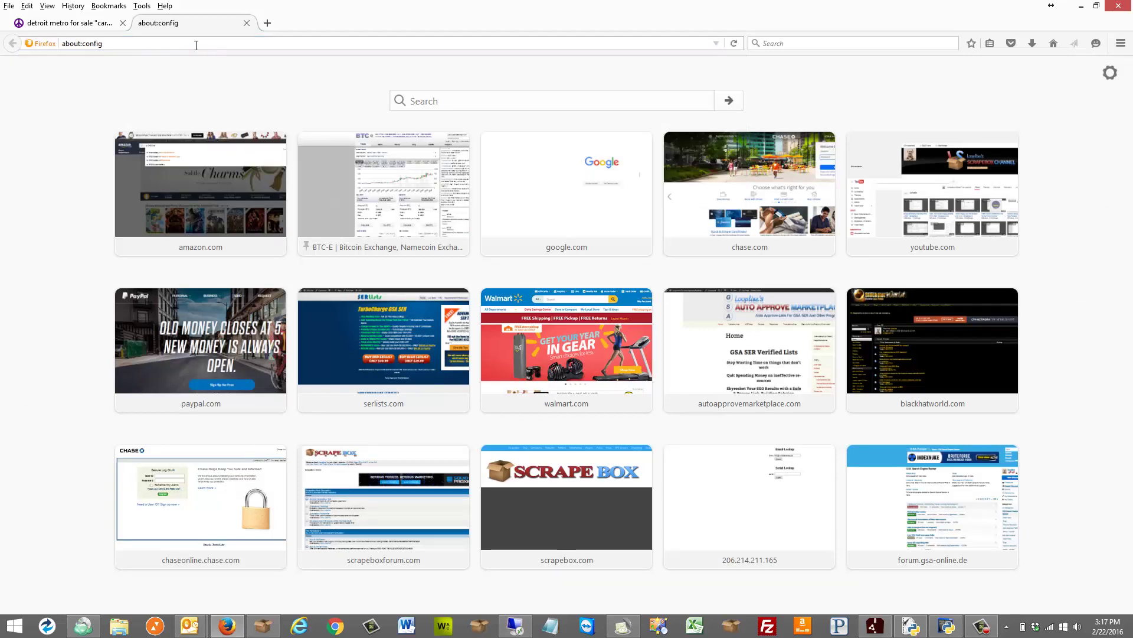
# - Filter the preferences for "javascript" and set javascript.enabled to false
pyautogui.write('javascript')
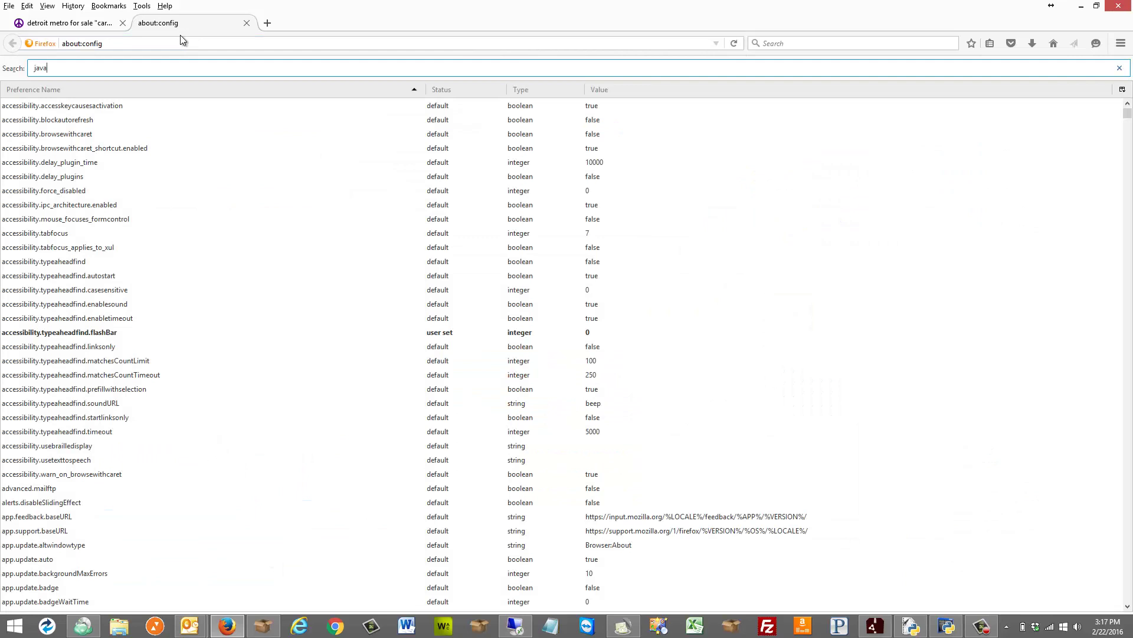
pyautogui.click(83, 117)
pyautogui.rightClick(82, 116)
pyautogui.click(105, 123)
pyautogui.click(133, 151)
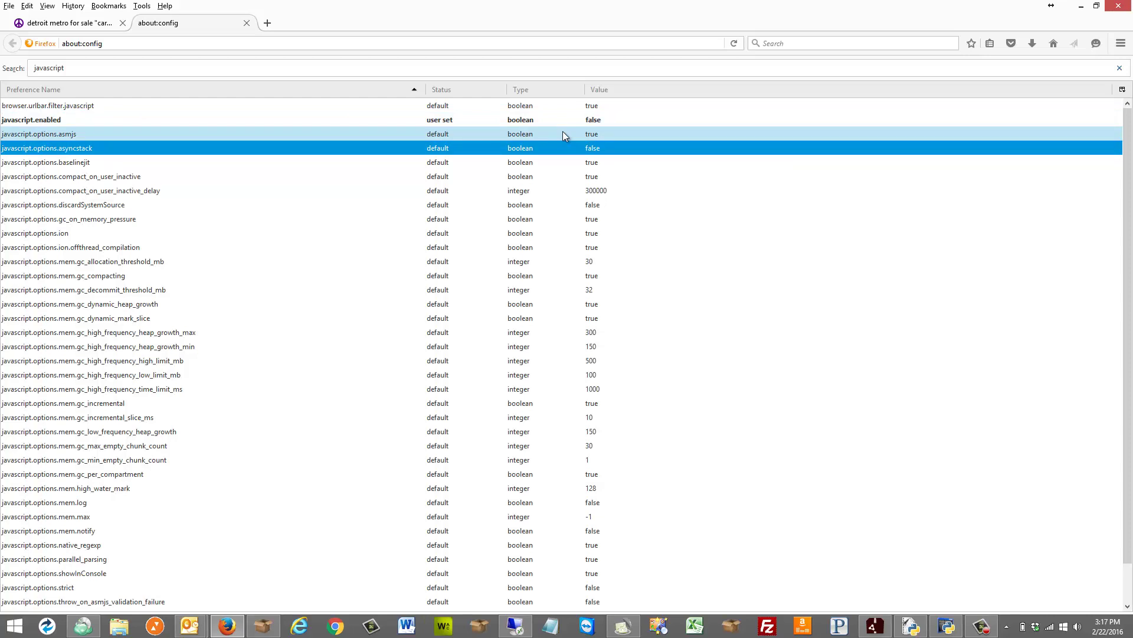
# - Reload the Craigslist car results without JavaScript and open the CLUB CAR GOLF CART (GAS) listing
pyautogui.click(69, 25)
pyautogui.click(735, 43)
pyautogui.moveTo(524, 191)
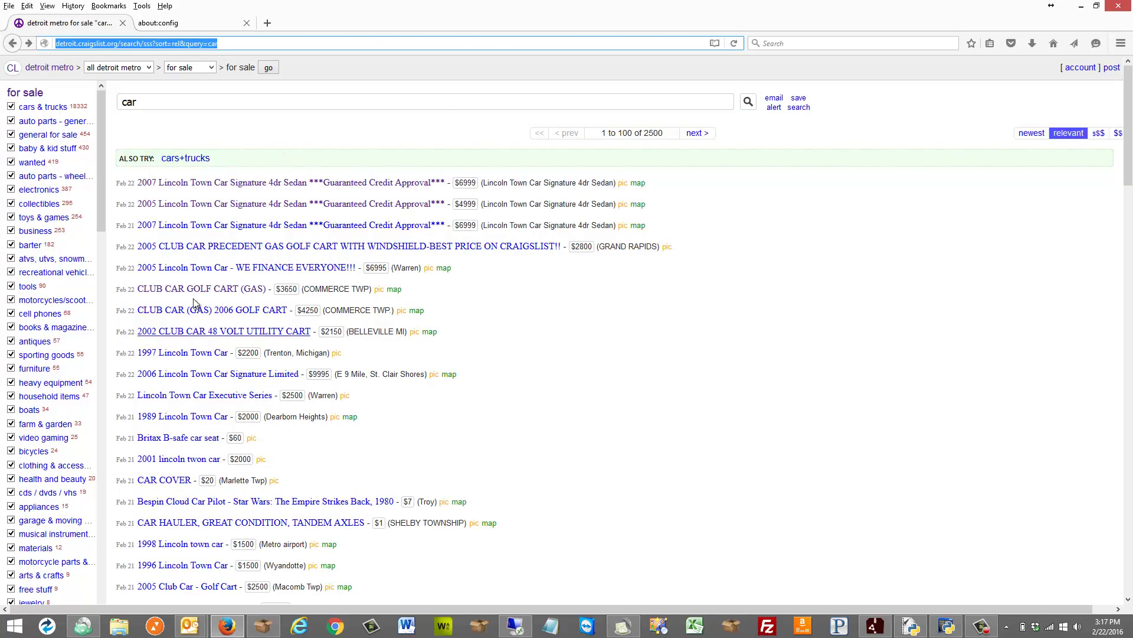
pyautogui.click(260, 290)
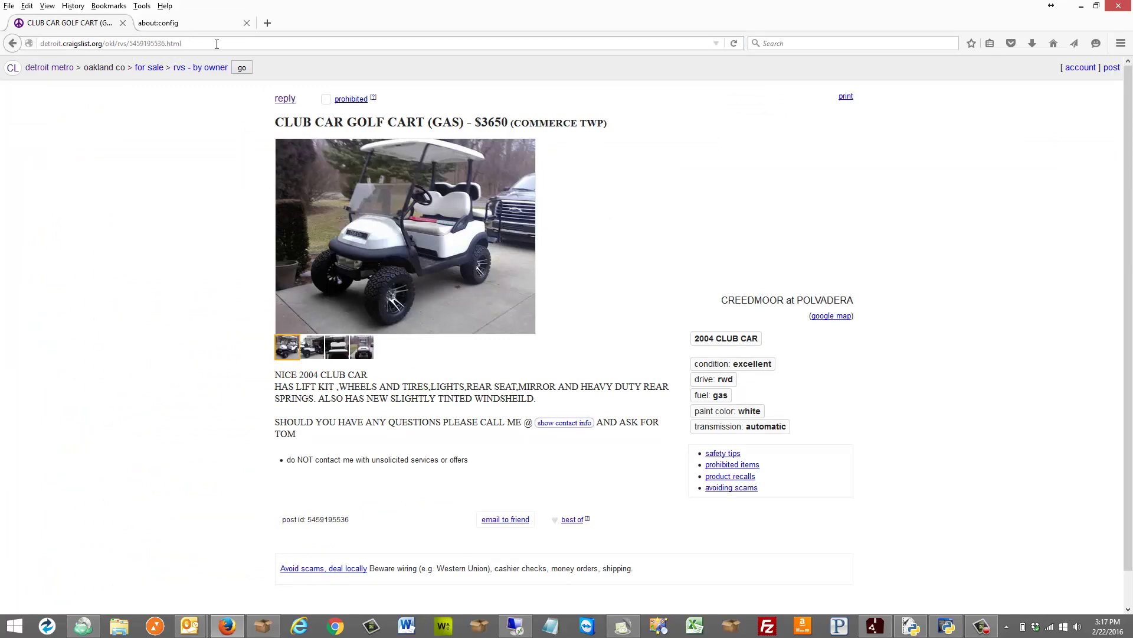
# - Examine the address and contents of the listing's separate reply page, returning to the listing
pyautogui.click(288, 101)
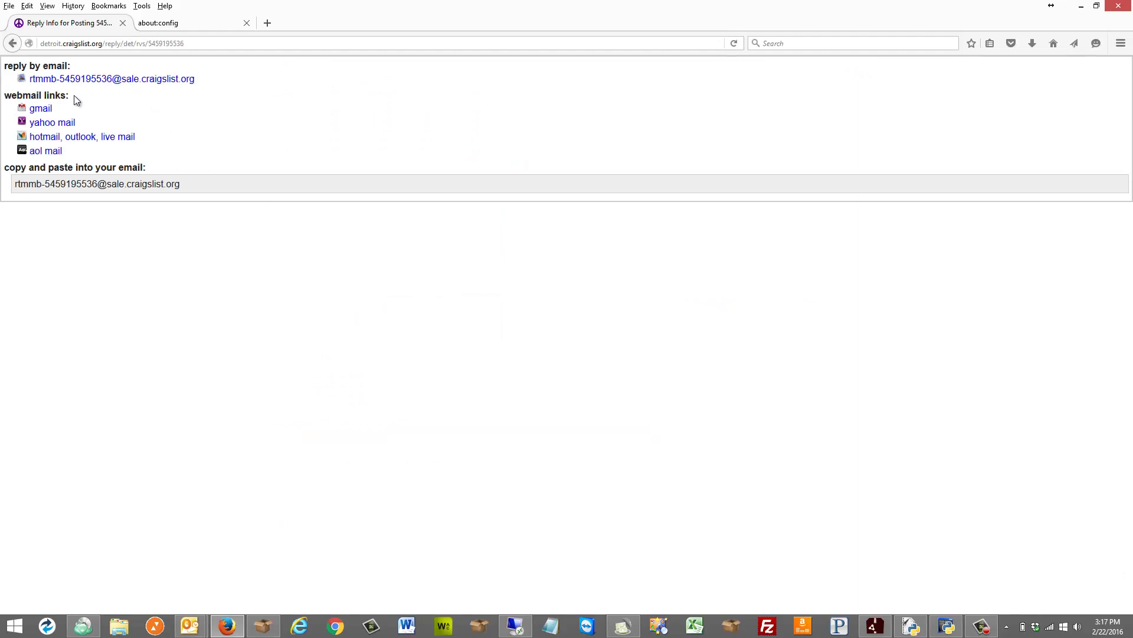
pyautogui.click(13, 43)
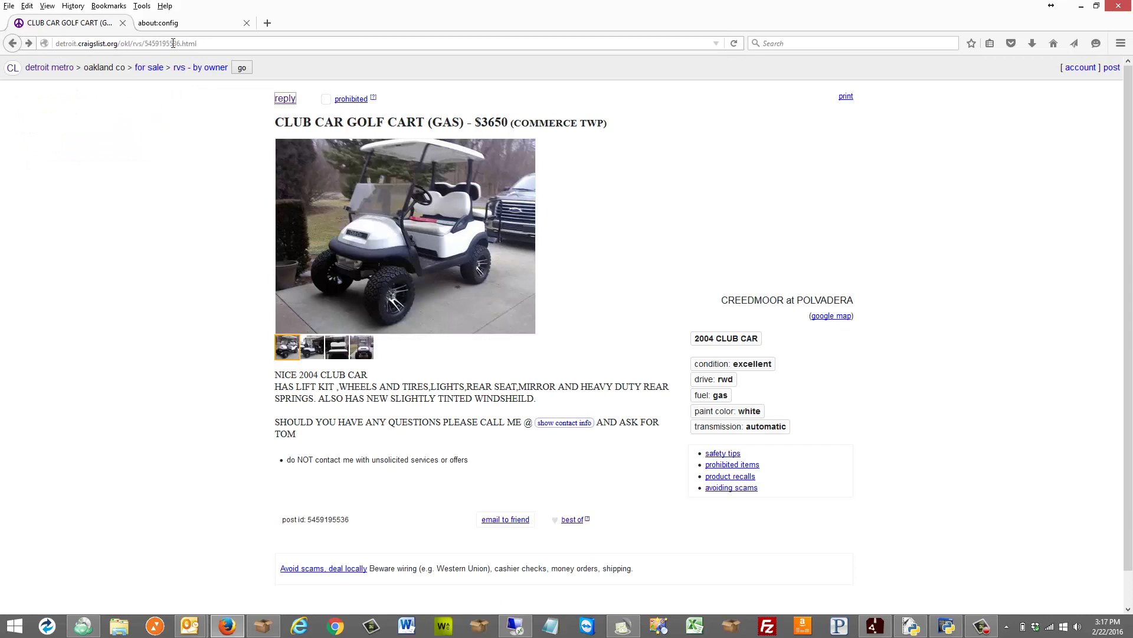
pyautogui.click(287, 100)
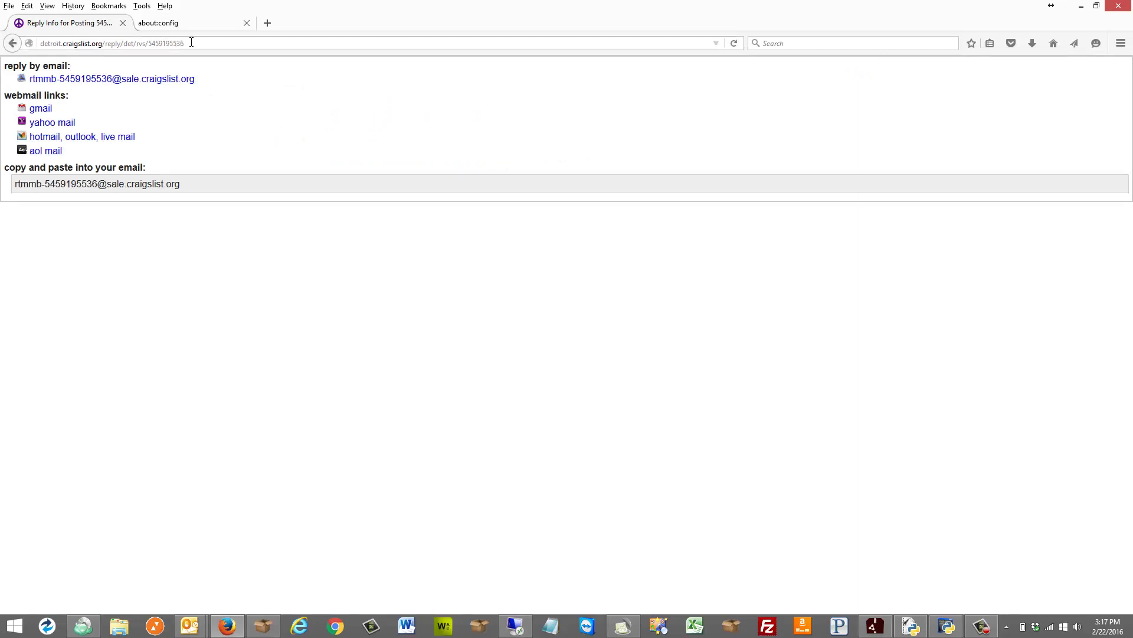
pyautogui.click(12, 44)
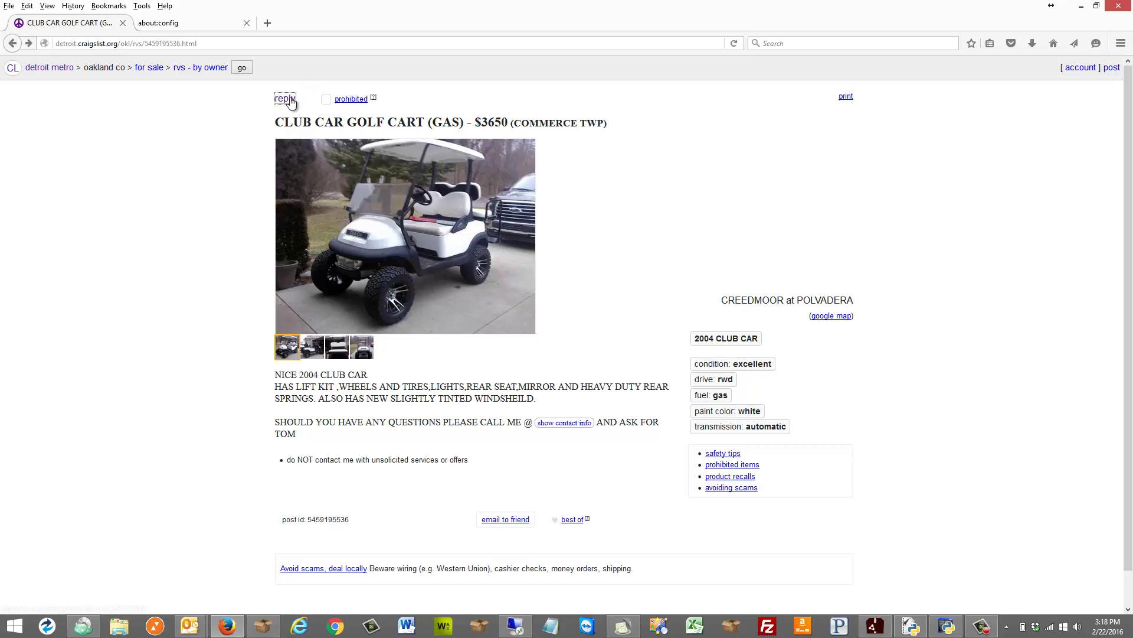
# - Copy the golf cart listing's URL, switch to ScrapeBox and paste it into the harvested URLs list
pyautogui.click(135, 45)
pyautogui.rightClick(136, 45)
pyautogui.click(158, 83)
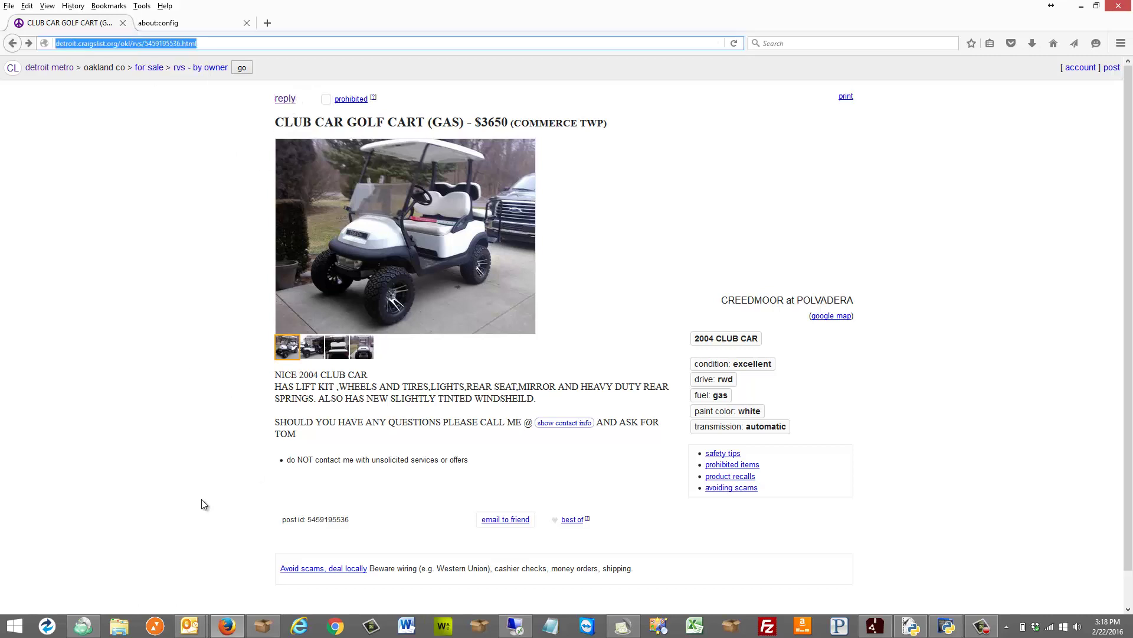
pyautogui.click(263, 625)
pyautogui.rightClick(561, 175)
pyautogui.click(590, 180)
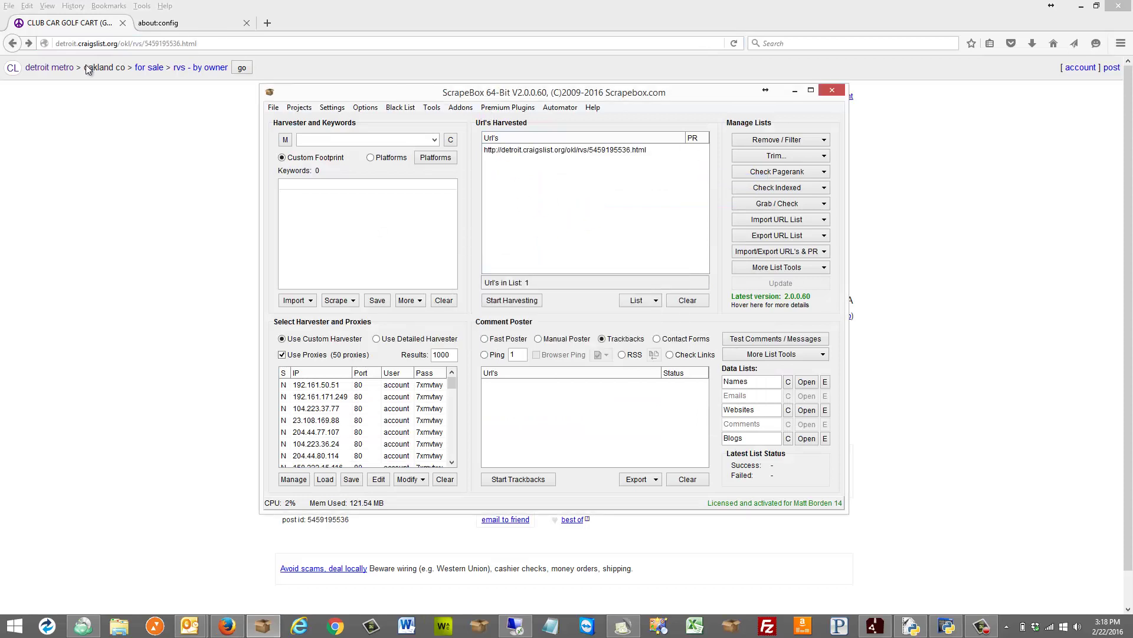
# - Grab emails by crawling the harvested listing URL at level 1
pyautogui.click(767, 204)
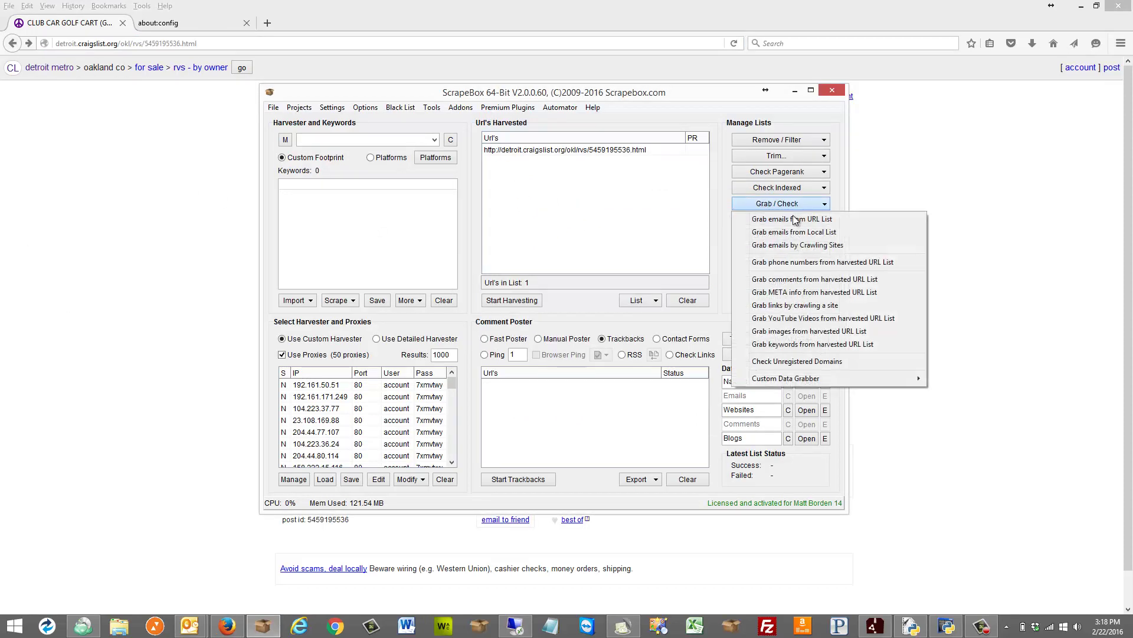
pyautogui.click(831, 246)
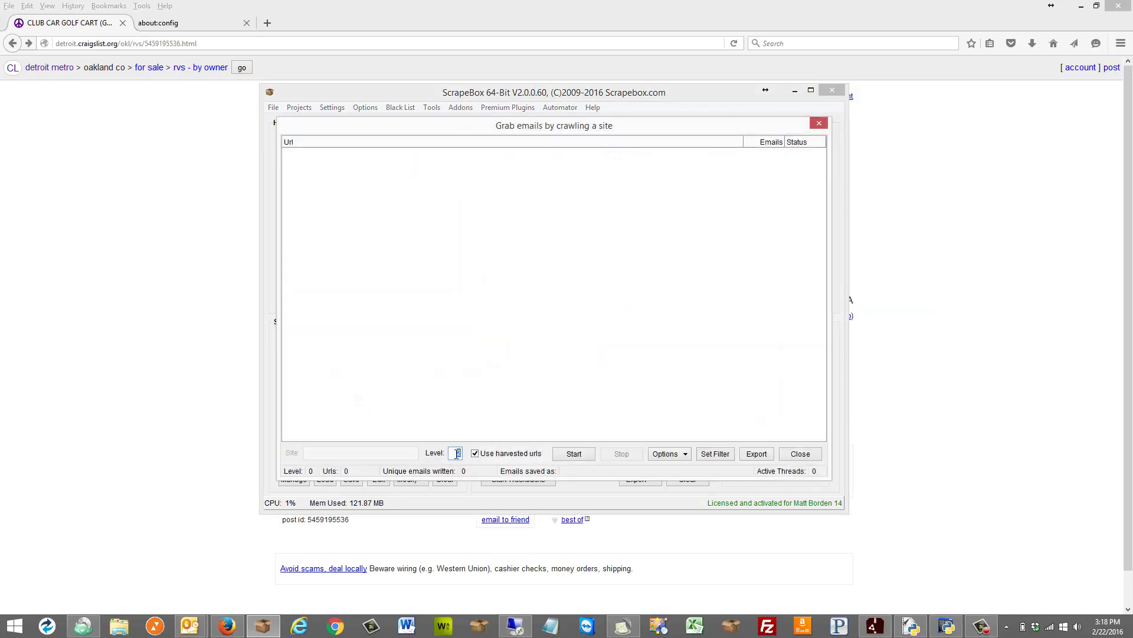
pyautogui.click(578, 455)
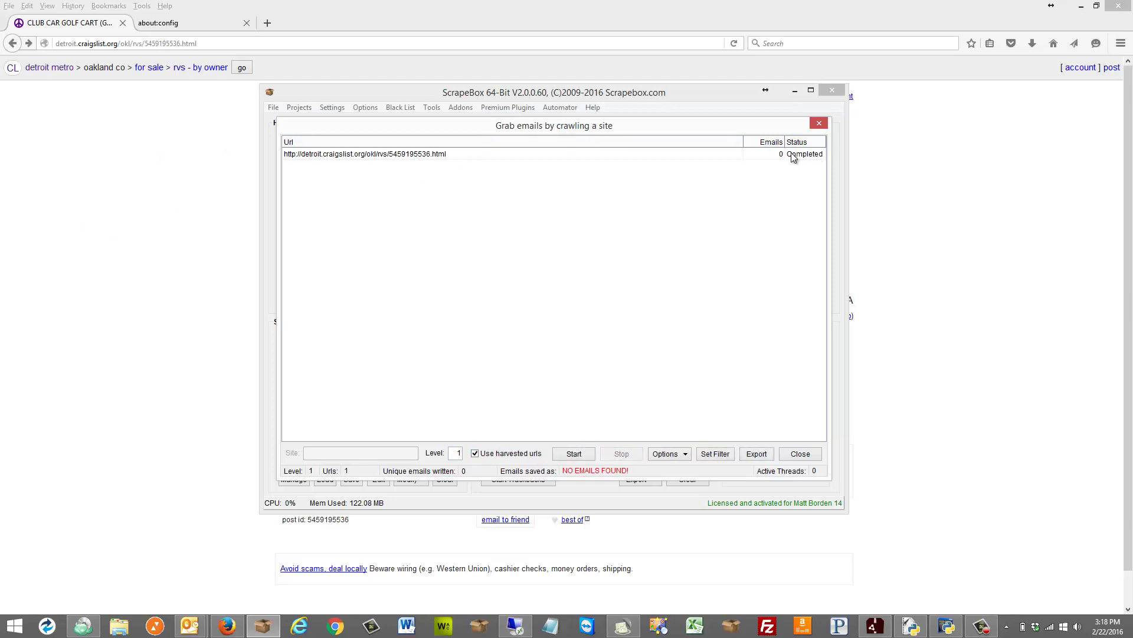
# - Compare with the listing in the browser, set the email crawl level to 2 in ScrapeBox and rerun the crawl
pyautogui.click(69, 184)
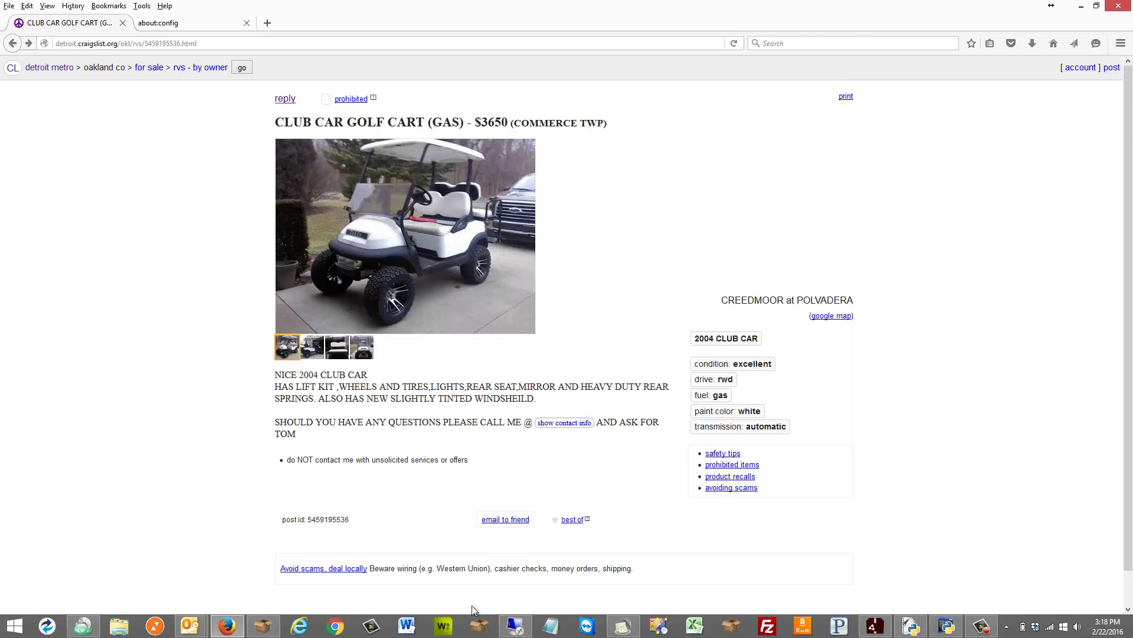
pyautogui.click(263, 627)
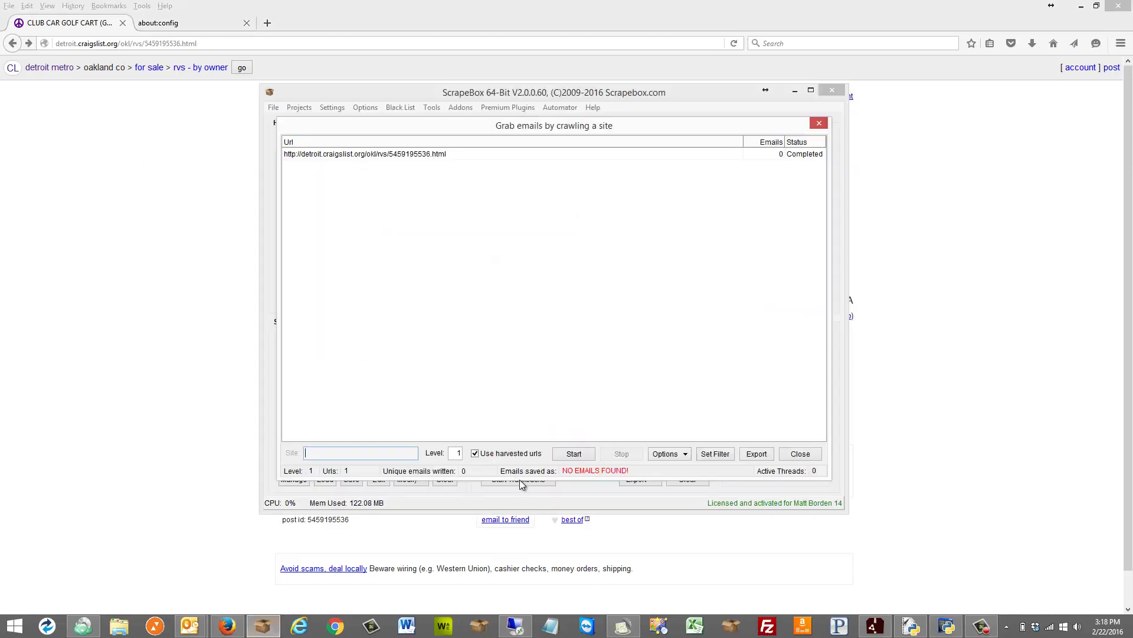
pyautogui.press('Tab')
pyautogui.write('2')
pyautogui.click(571, 453)
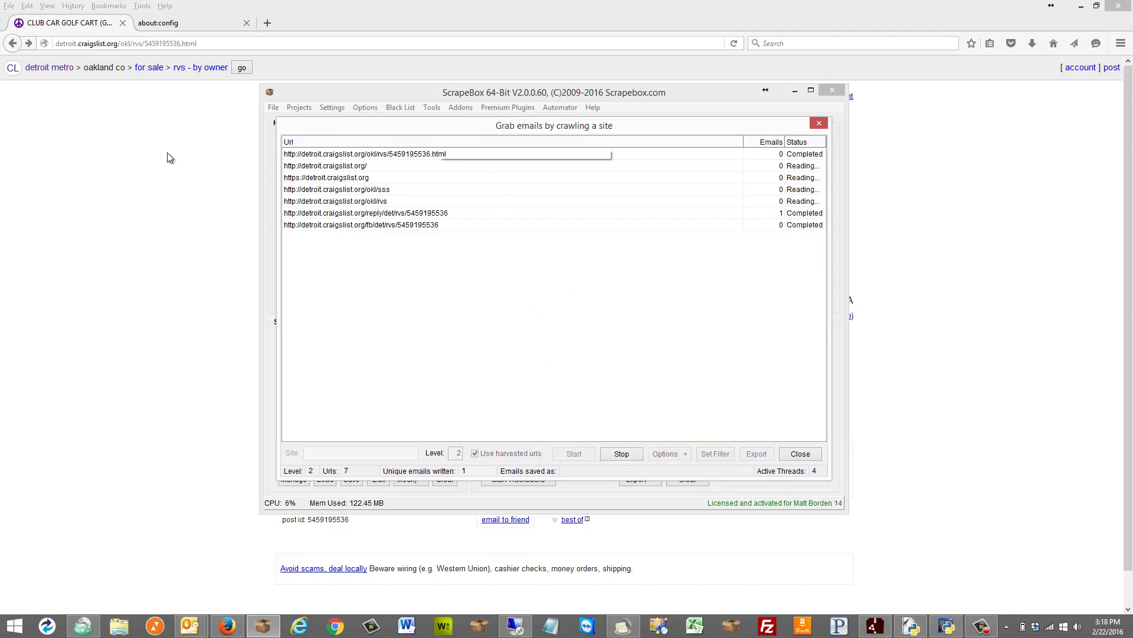
# - Export the crawled emails to the Del When Done folder, overwriting the text file "111 - Copy"
pyautogui.click(167, 152)
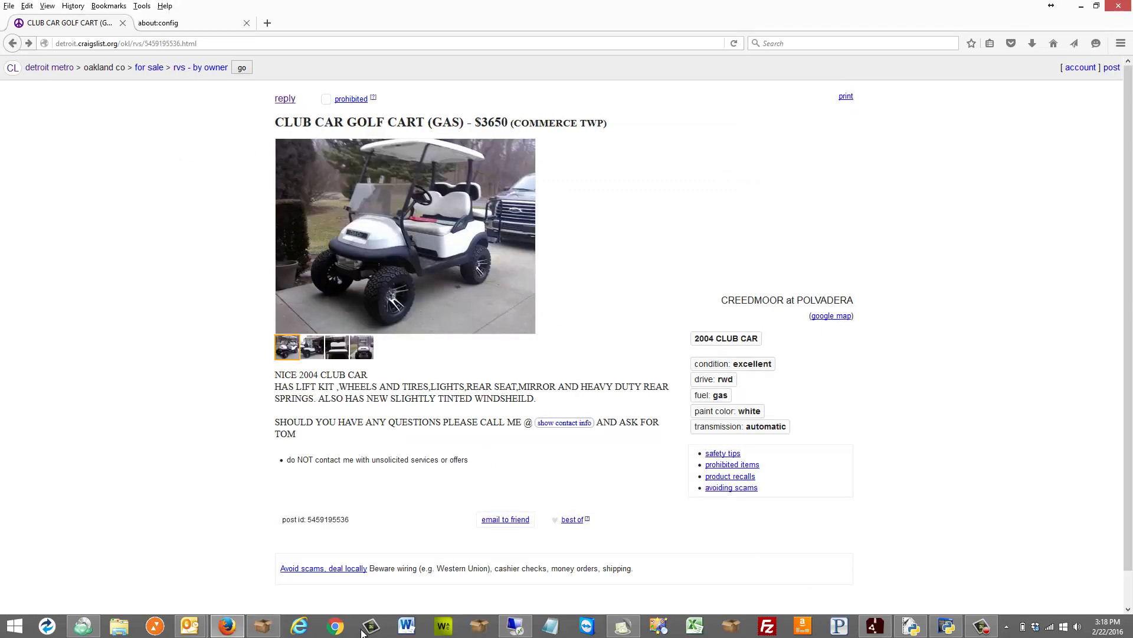
pyautogui.click(263, 626)
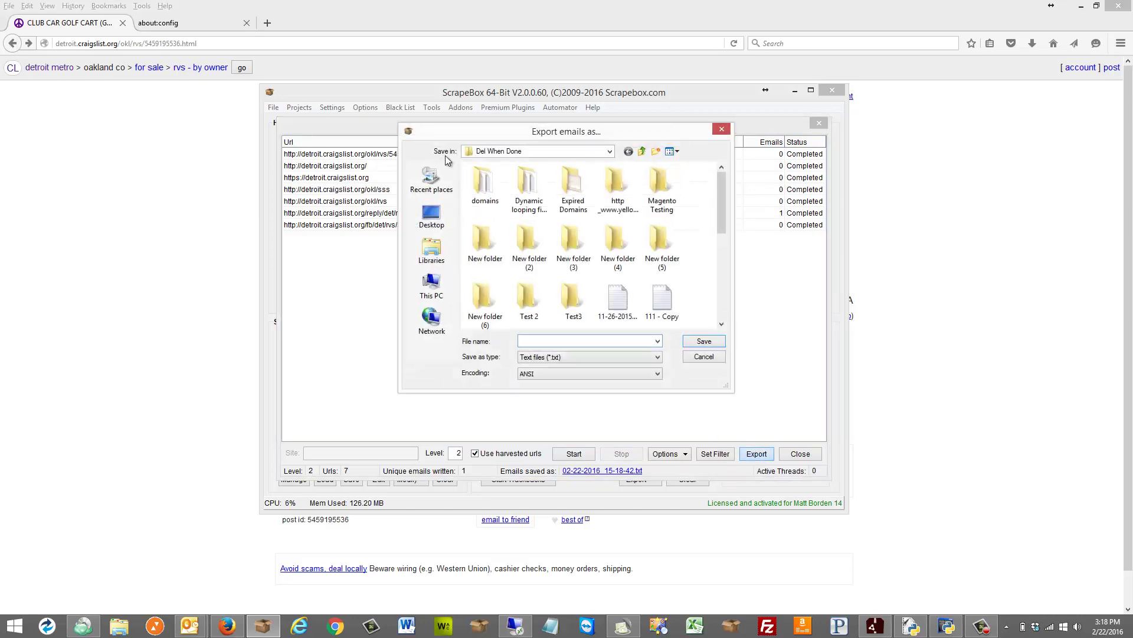
pyautogui.click(661, 298)
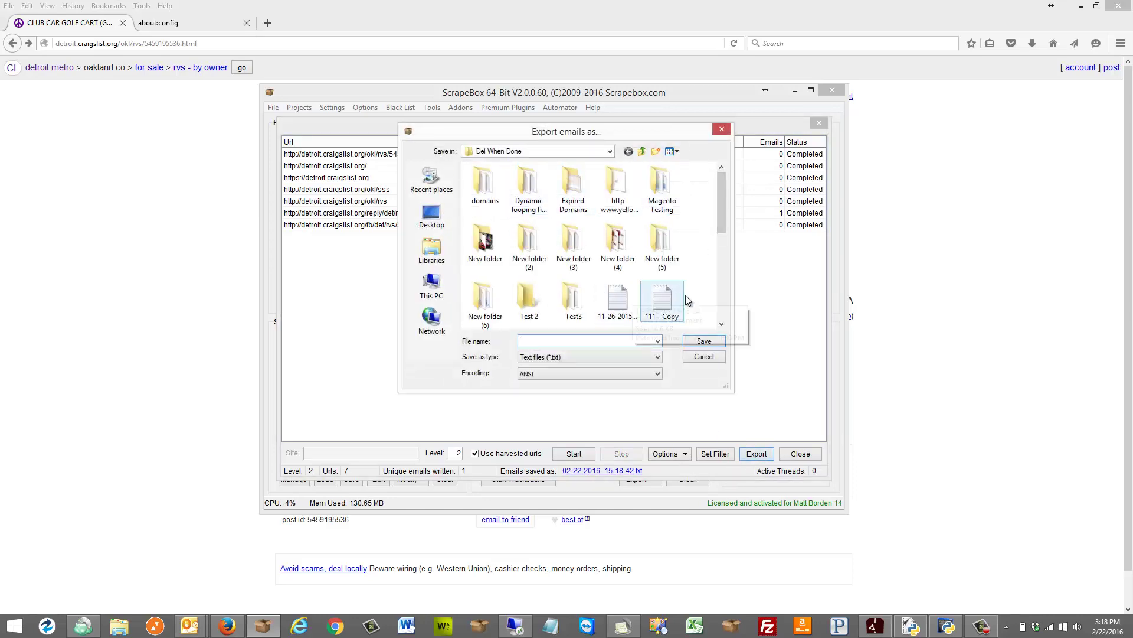
pyautogui.click(704, 341)
pyautogui.click(602, 313)
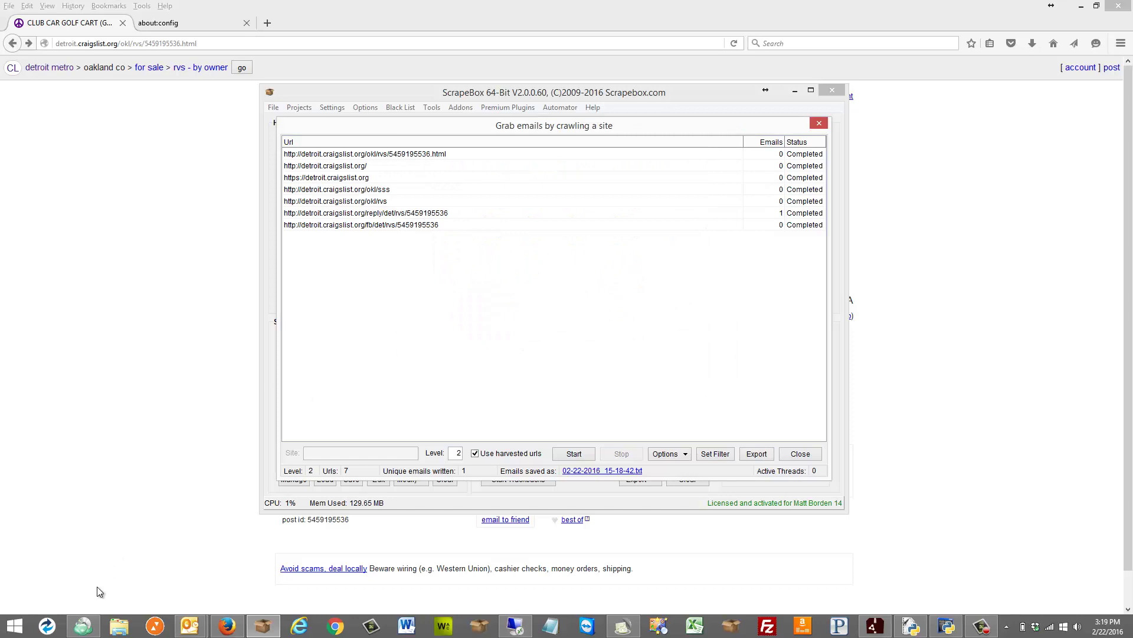
# - Open the exported text file "111 - Copy" from the Del When Done folder and highlight the source URL beside the email
pyautogui.click(121, 624)
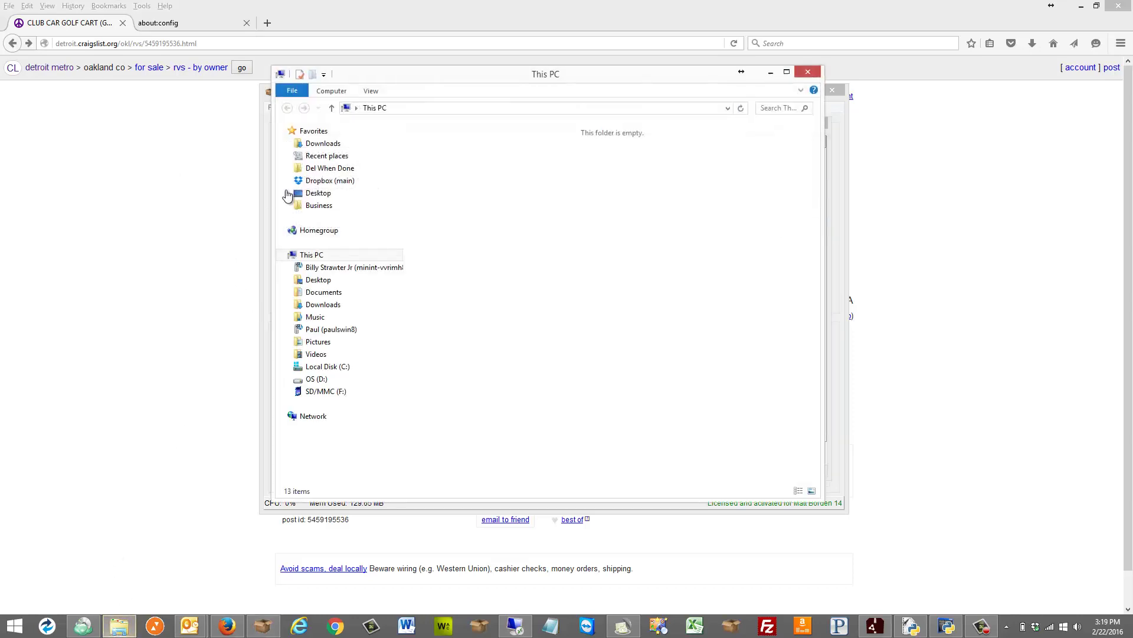
pyautogui.click(329, 168)
pyautogui.scroll(-10, 507, 322)
pyautogui.click(523, 326)
pyautogui.scroll(-15, 523, 321)
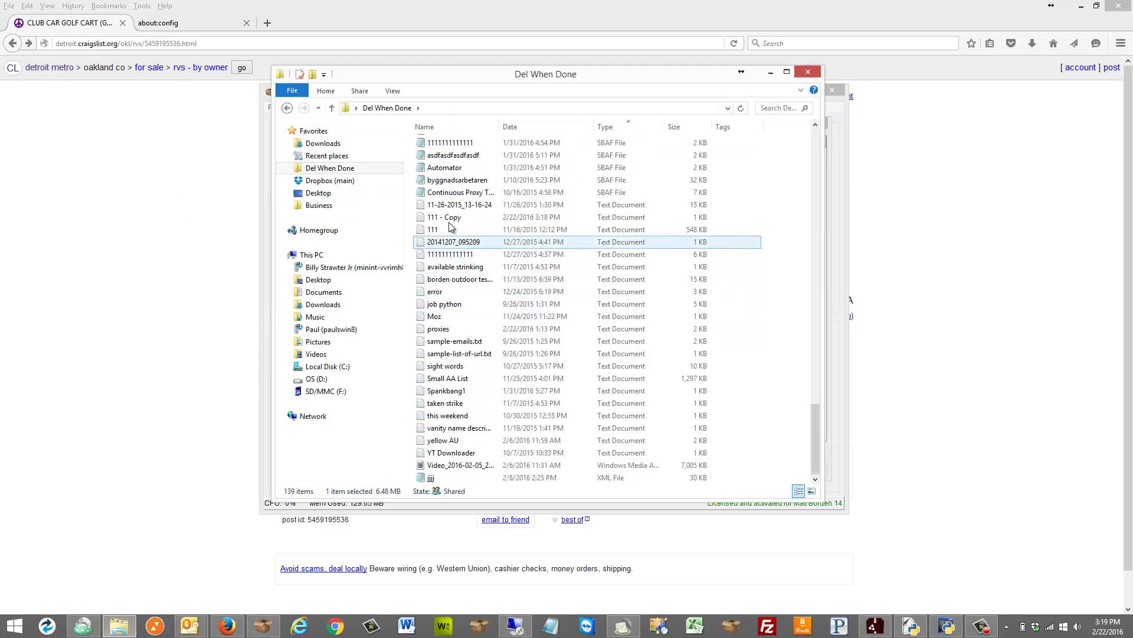
pyautogui.click(446, 218)
pyautogui.doubleClick(446, 217)
pyautogui.moveTo(352, 99); pyautogui.dragTo(510, 101)
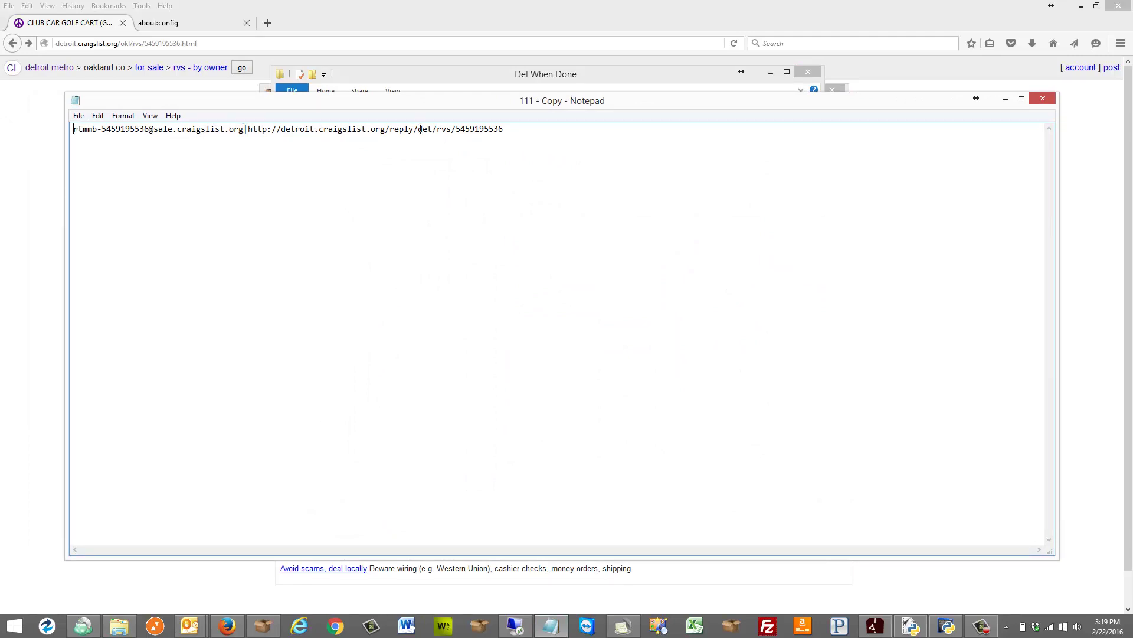
pyautogui.moveTo(526, 128); pyautogui.dragTo(260, 125)
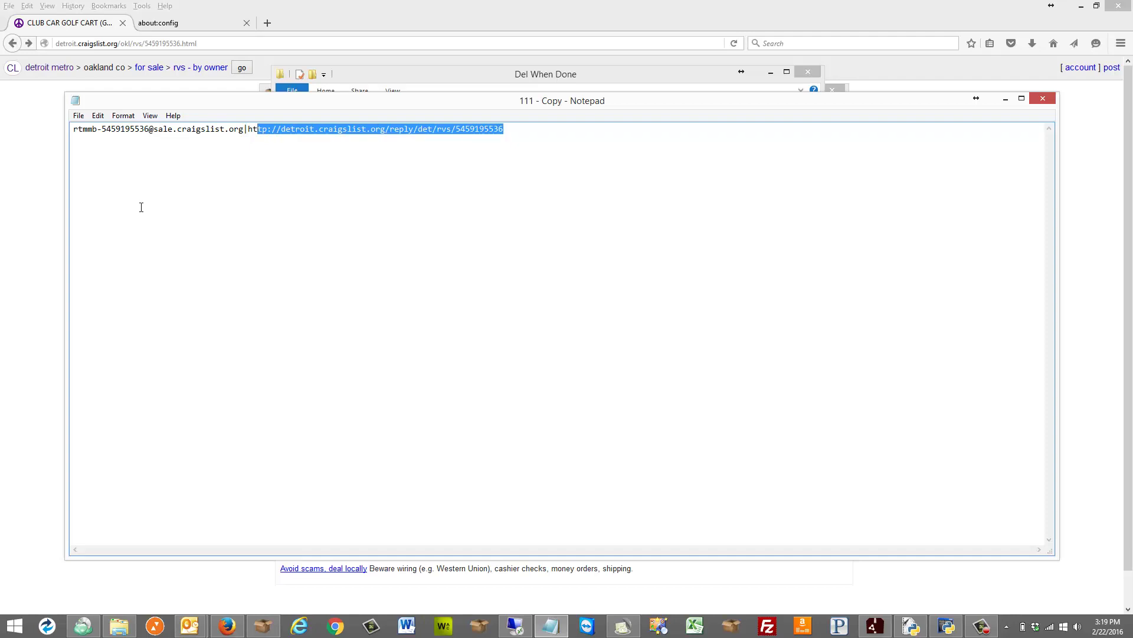
# - Go back to the Craigslist car search results in the browser and change the query in the URL to truck
pyautogui.click(54, 136)
pyautogui.click(13, 43)
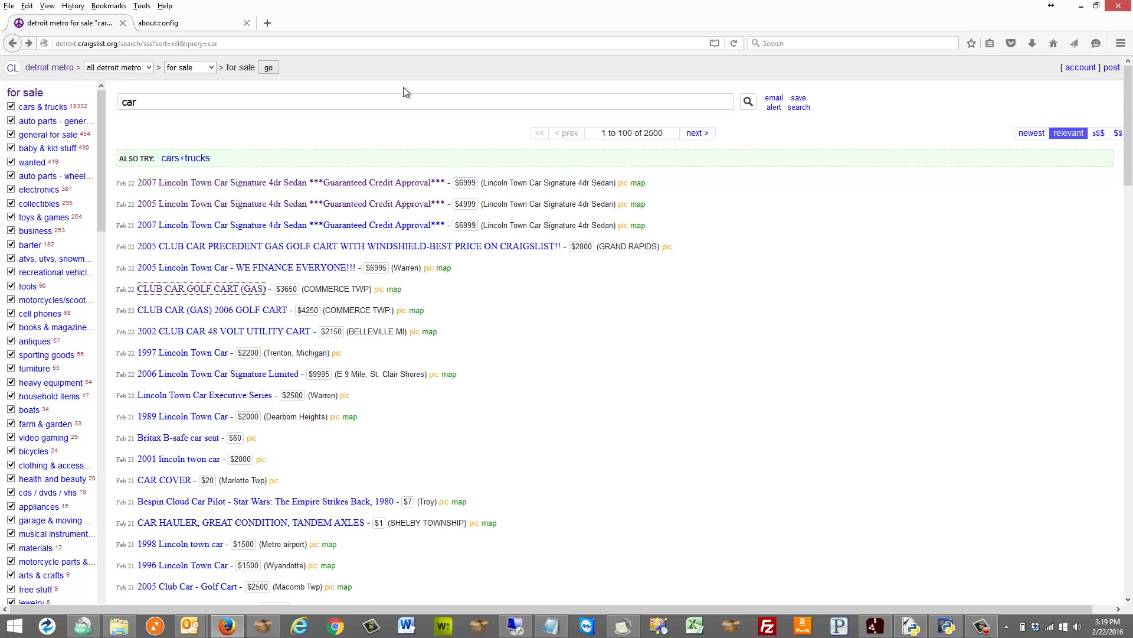
pyautogui.click(239, 45)
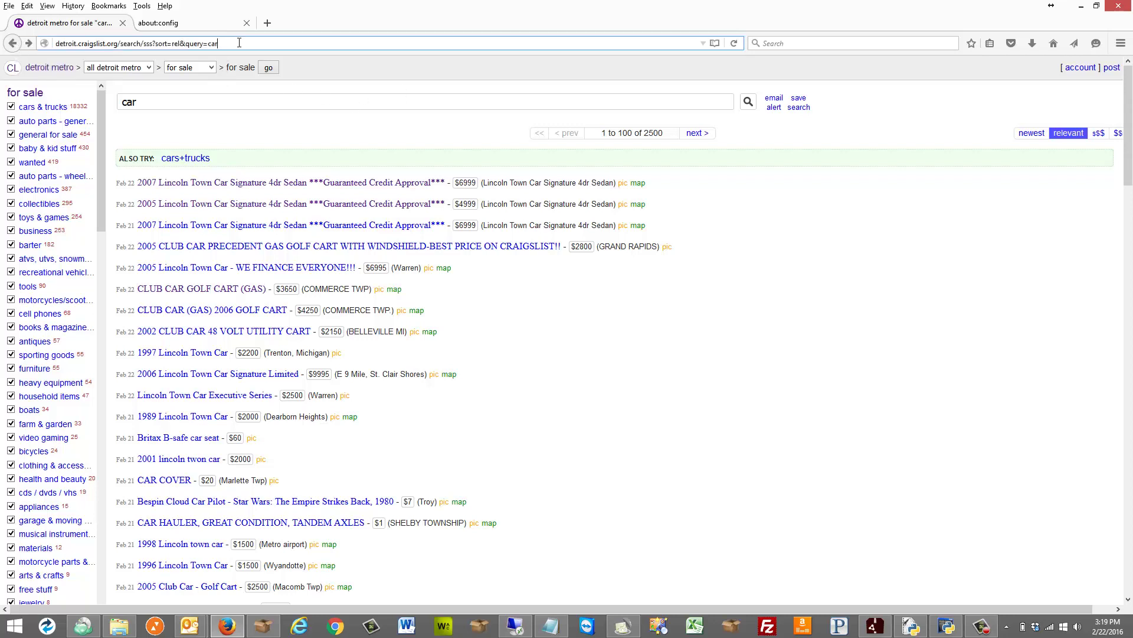
pyautogui.click(238, 45)
pyautogui.press('BackSpace')
pyautogui.press('BackSpace')
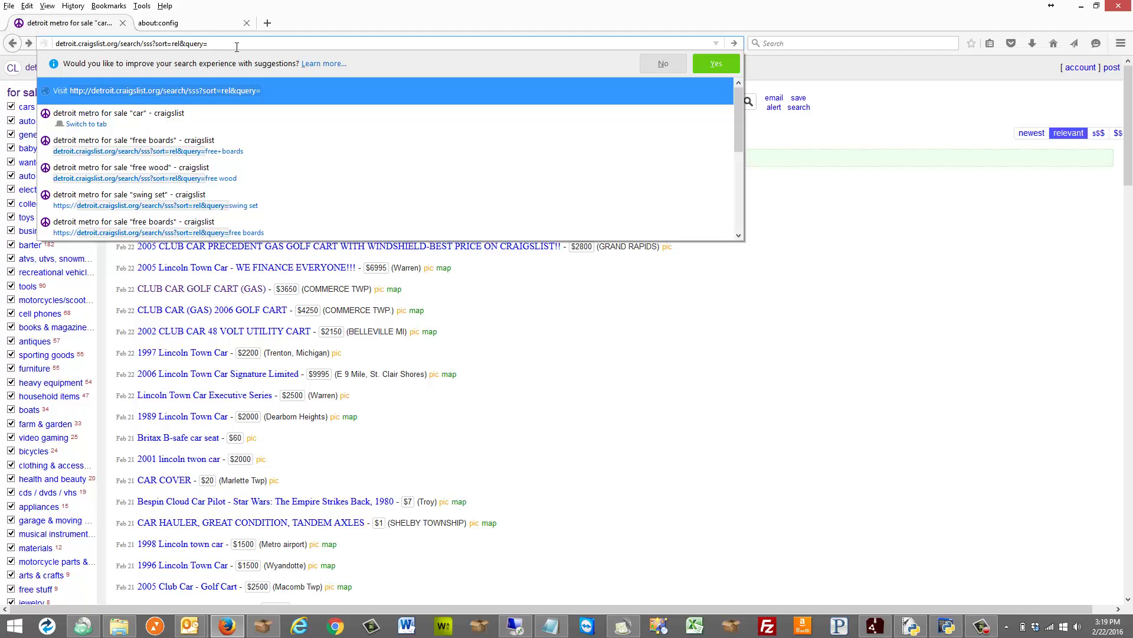
pyautogui.write('truck')
pyautogui.press('Return')
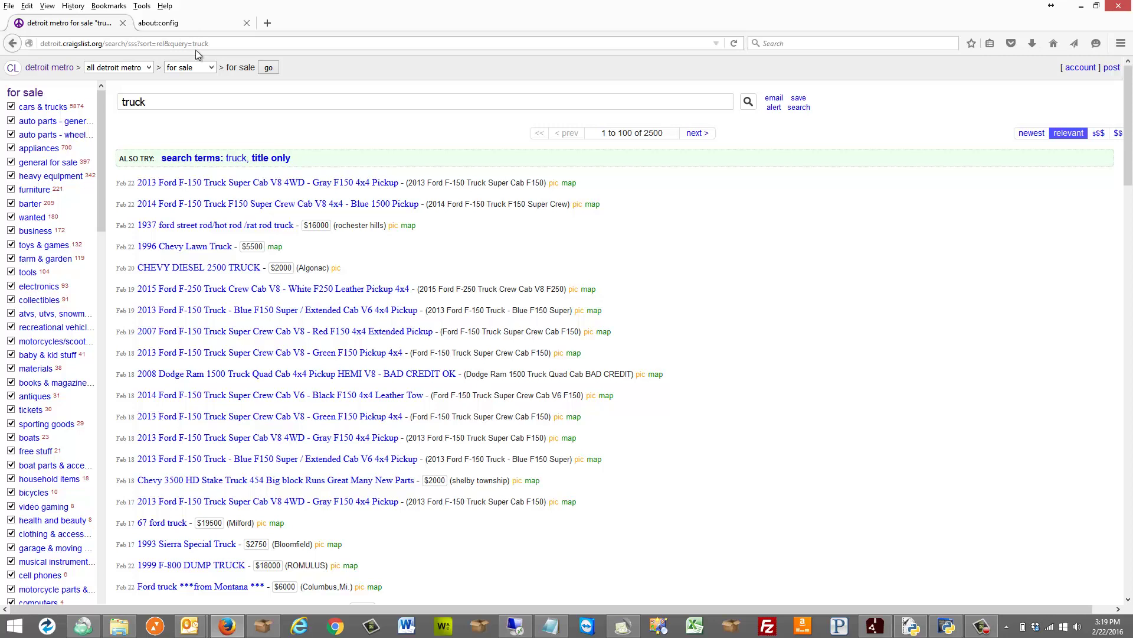
# - Highlight the base part of the search URL and replace its query term with the placeholder %kw%
pyautogui.doubleClick(111, 101)
pyautogui.moveTo(193, 43); pyautogui.dragTo(39, 43)
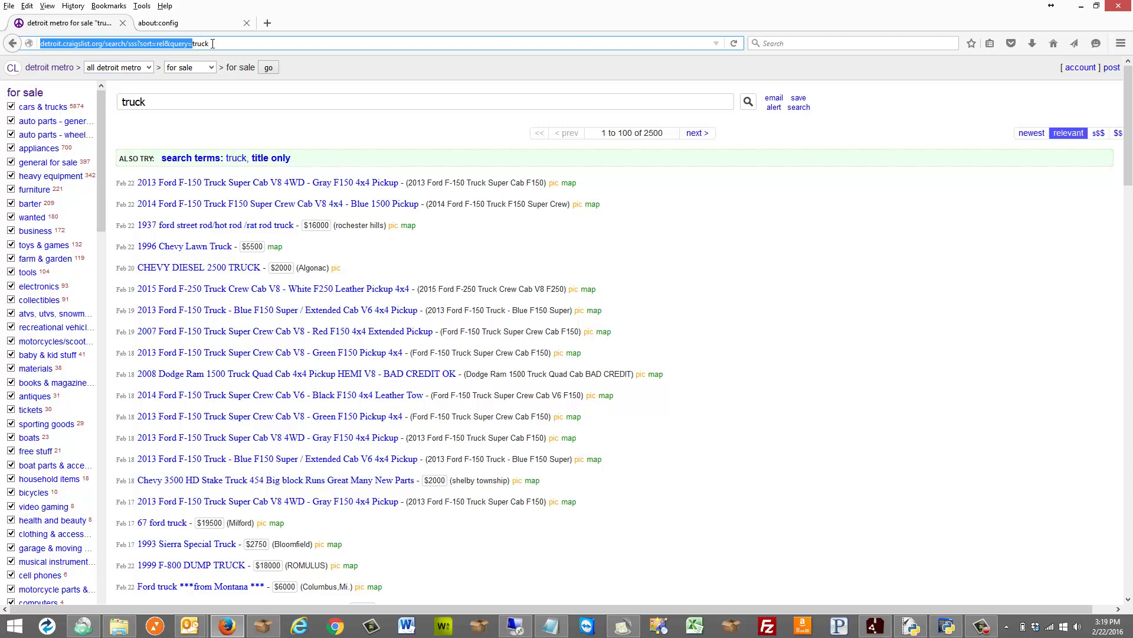
pyautogui.moveTo(213, 43); pyautogui.dragTo(193, 43)
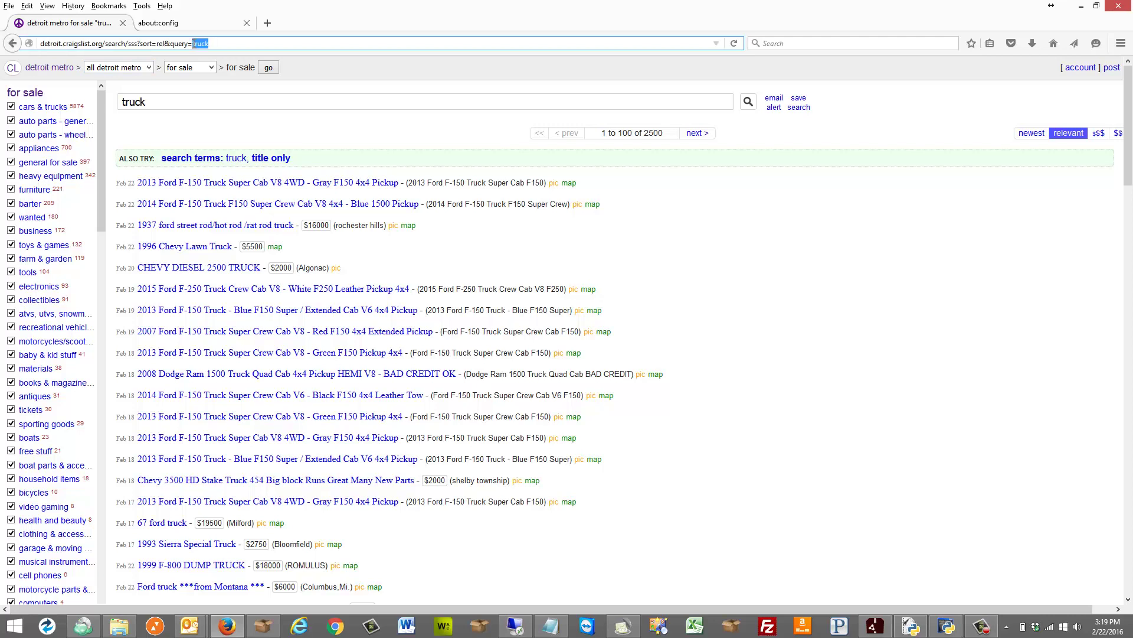
pyautogui.write('%kw%')
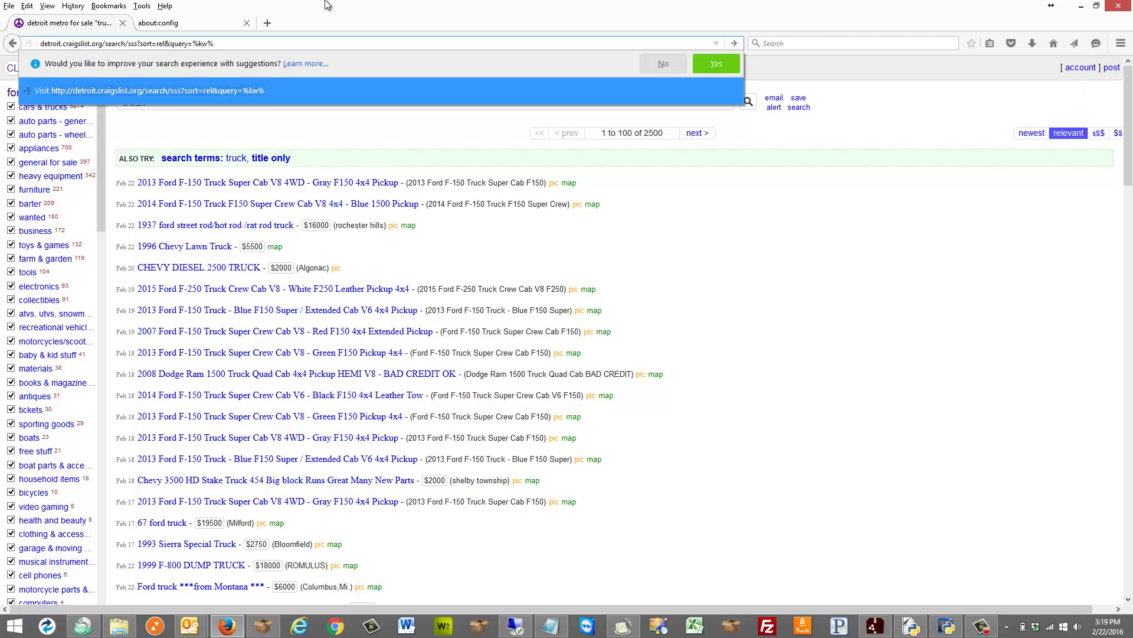
# - Copy the %kw% search URL into a new Notepad document and save it as Detroit Search
pyautogui.tripleClick(184, 43)
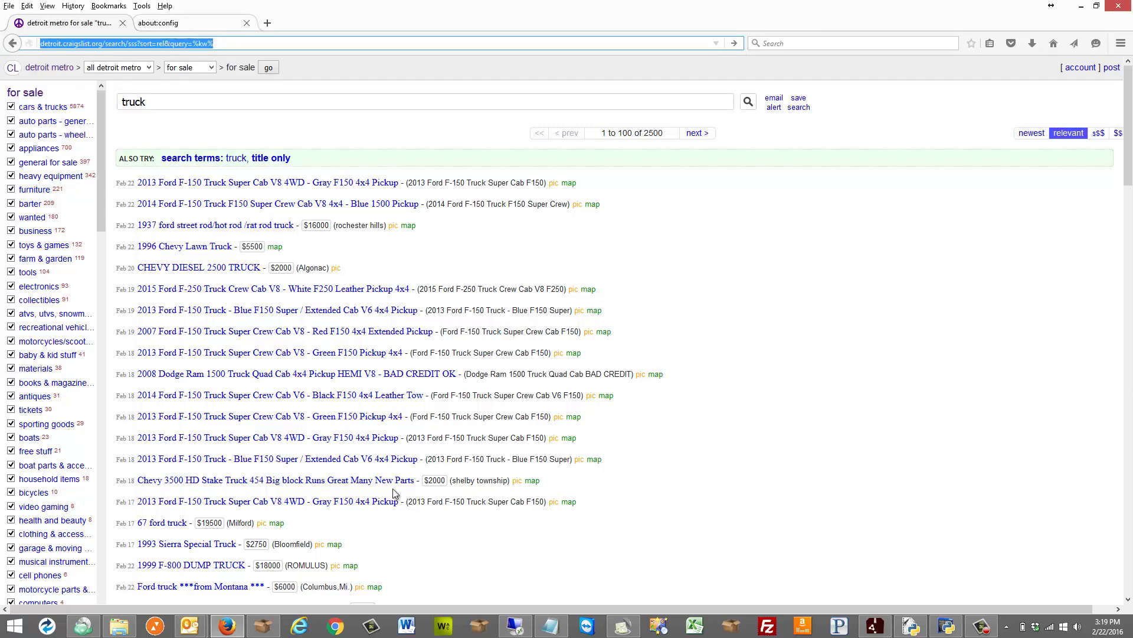
pyautogui.click(549, 626)
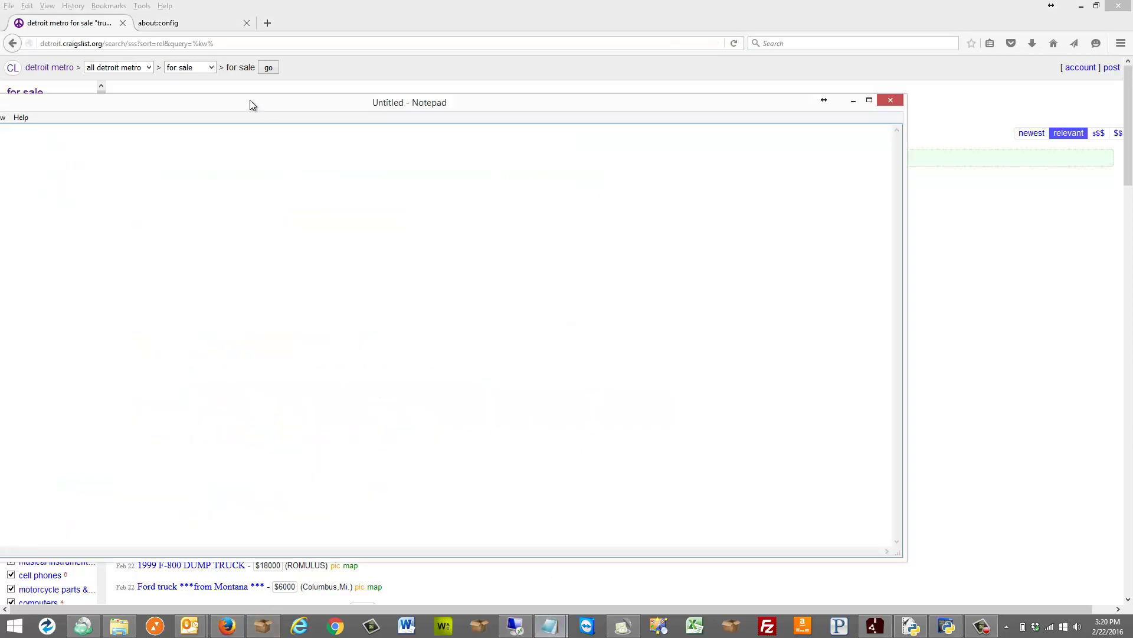
pyautogui.hotkey('ctrl', 'v')
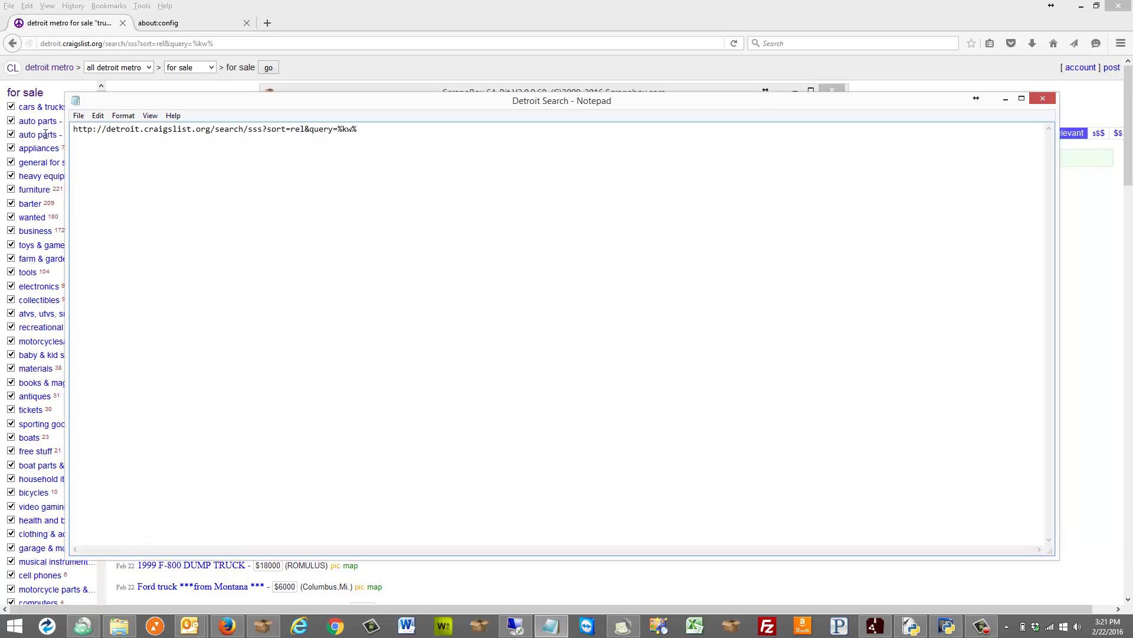
# - Highlight %kw%, close Notepad and merge the Detroit Search file from the CL folder with ScrapeBox's keywords car, truck, green and mouse
pyautogui.moveTo(367, 133); pyautogui.dragTo(413, 246)
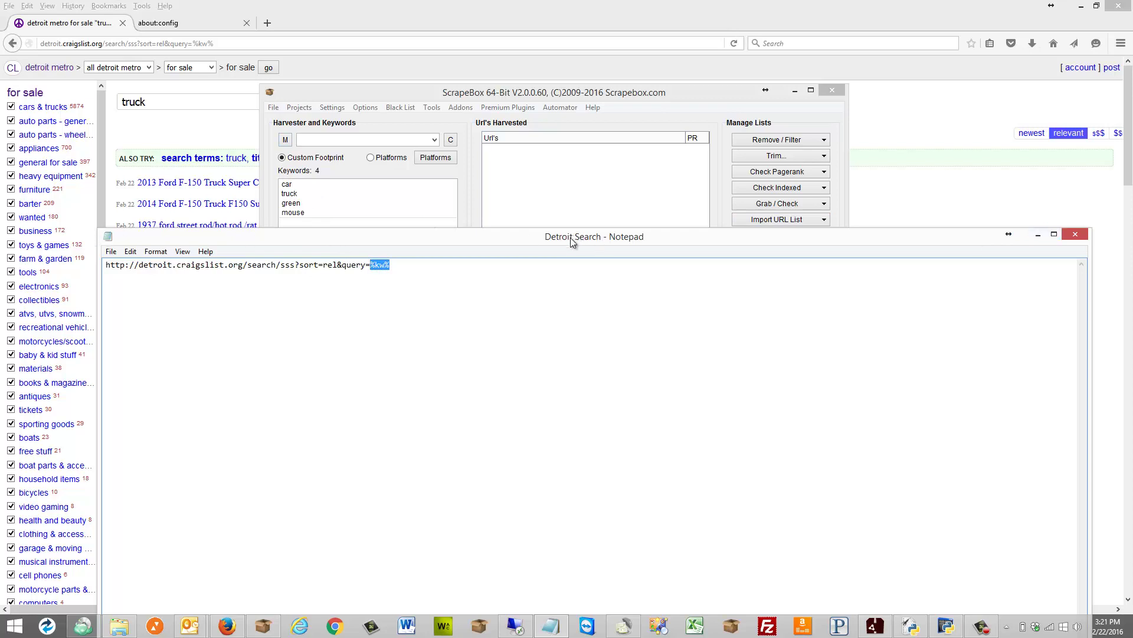
pyautogui.click(1085, 235)
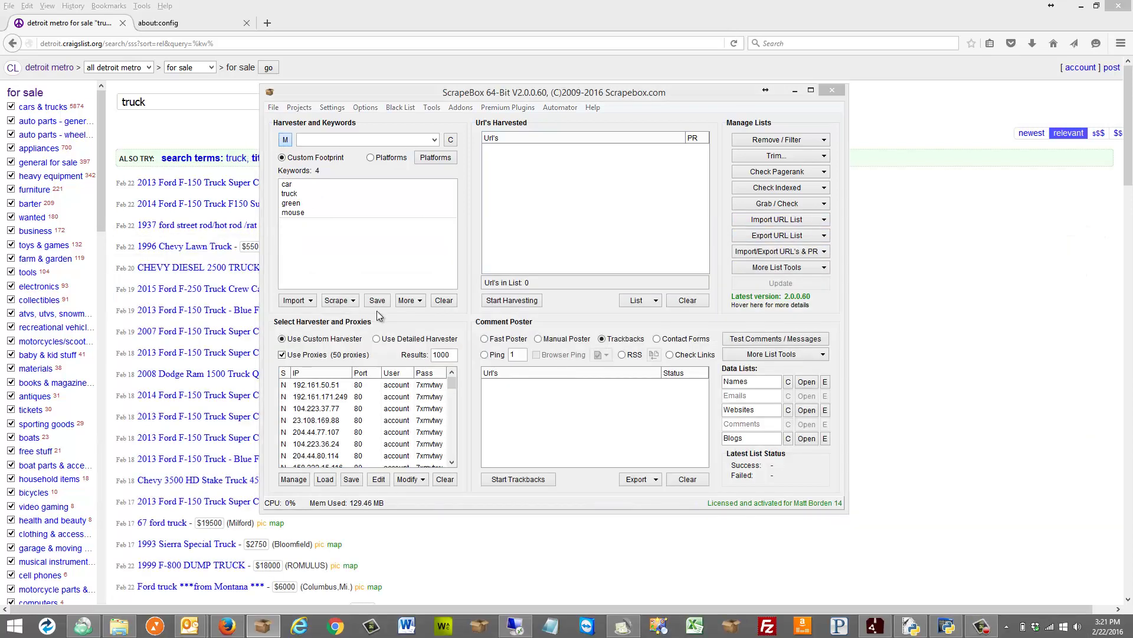
pyautogui.press('space')
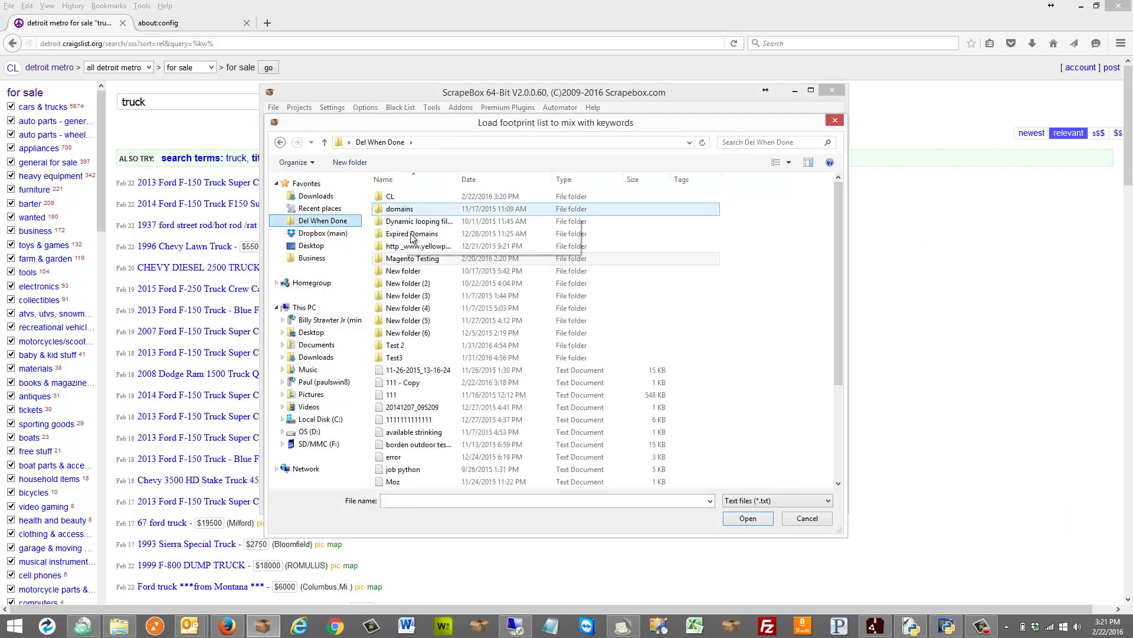
pyautogui.doubleClick(391, 196)
pyautogui.click(391, 197)
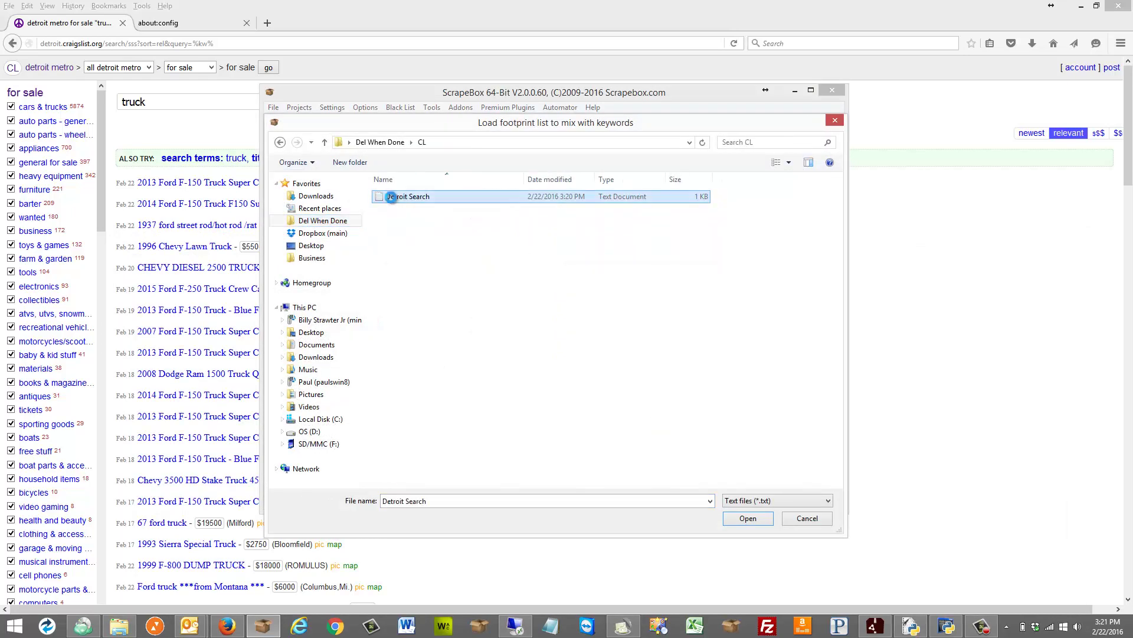
pyautogui.doubleClick(392, 197)
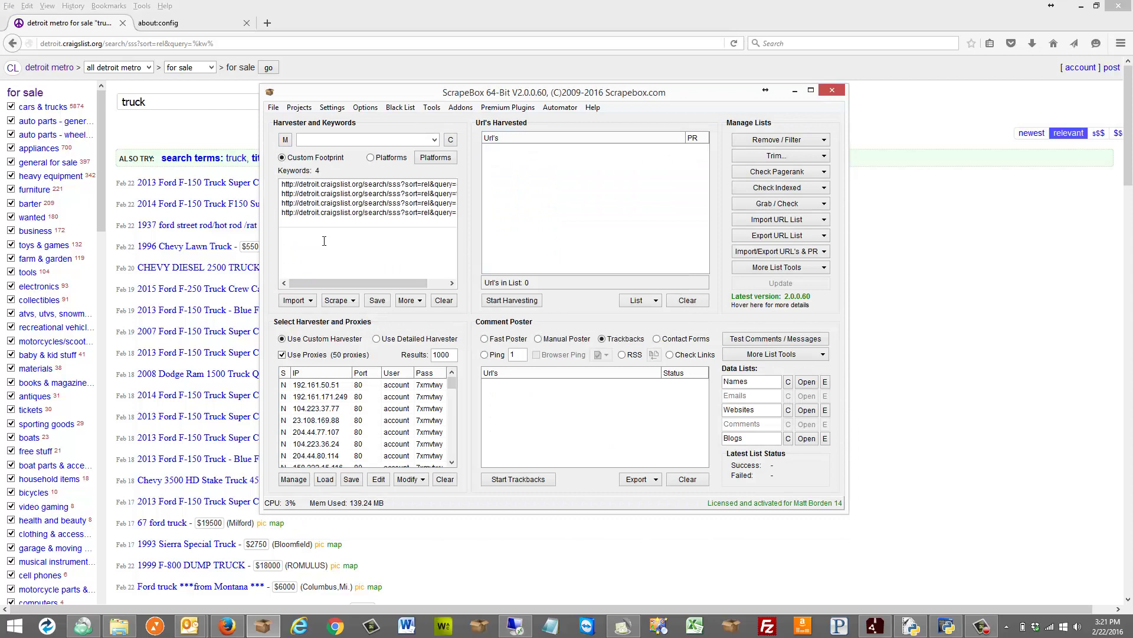
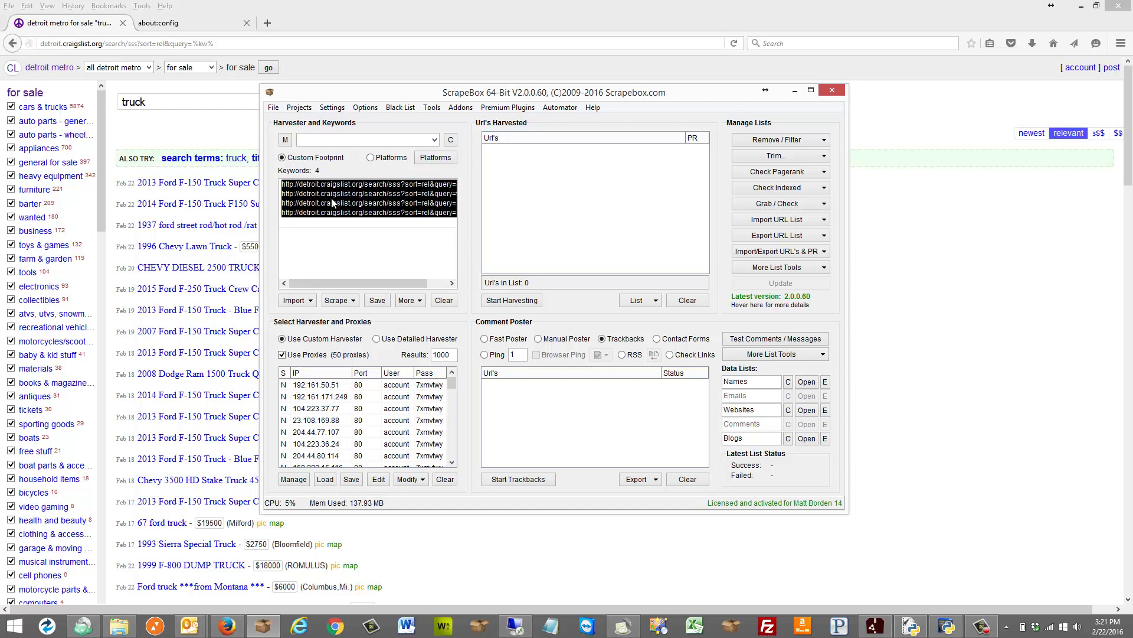
# - Copy the merged keyword URLs into the harvested URLs list and turn off the use of proxies
pyautogui.rightClick(333, 203)
pyautogui.click(381, 260)
pyautogui.rightClick(539, 199)
pyautogui.click(573, 200)
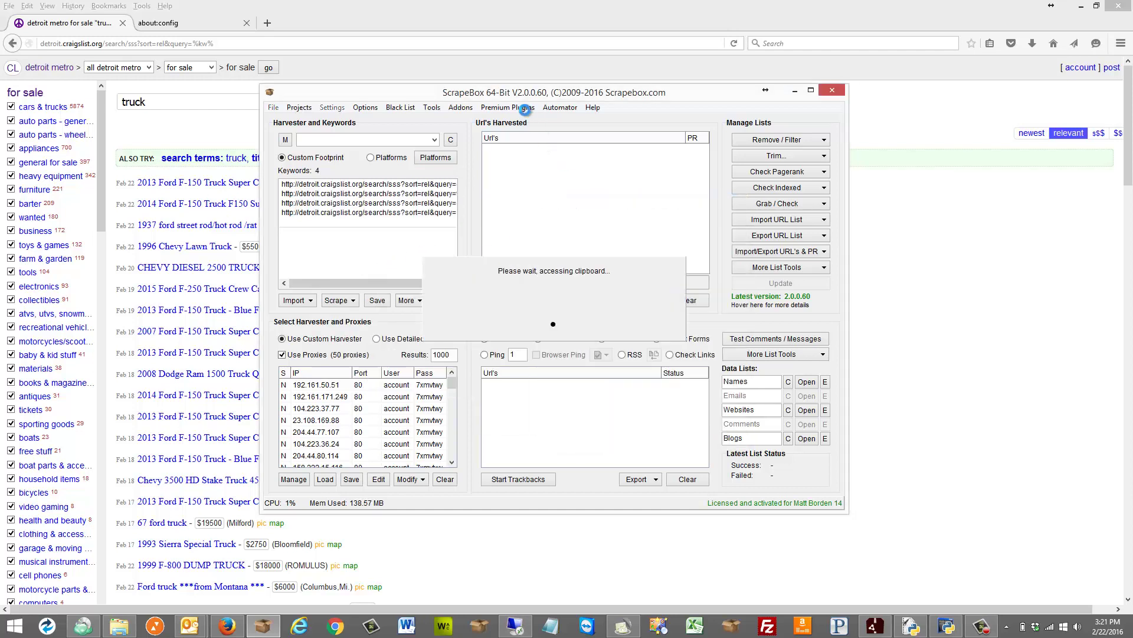
pyautogui.click(291, 357)
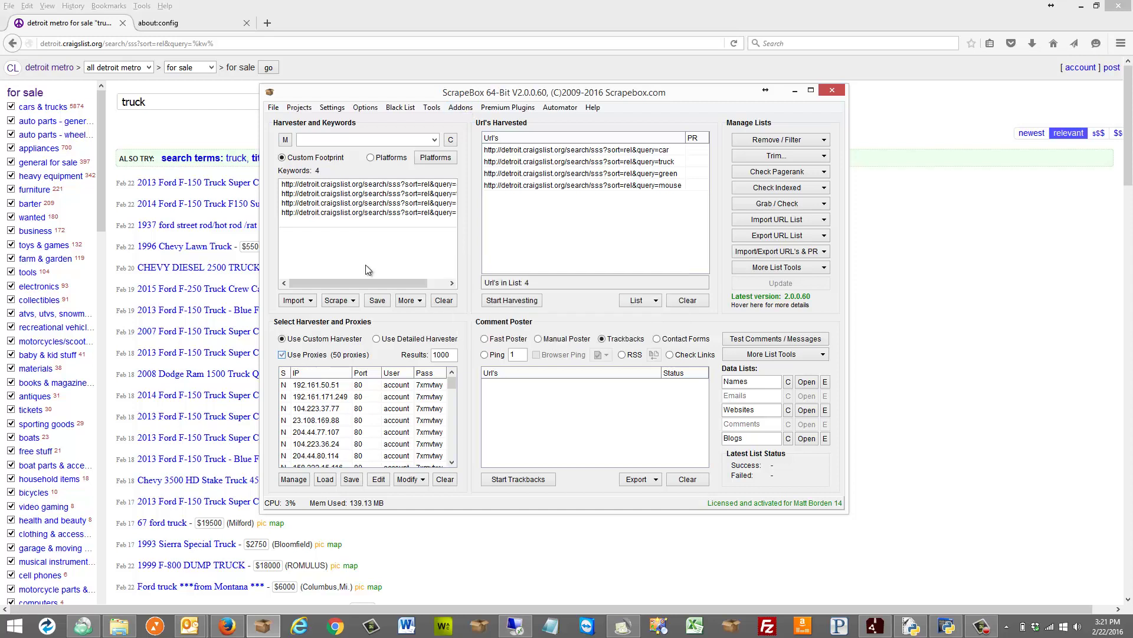
# - Open the ScrapeBox Link Extractor addon, load the harvested search URLs and extract their internal links
pyautogui.click(461, 108)
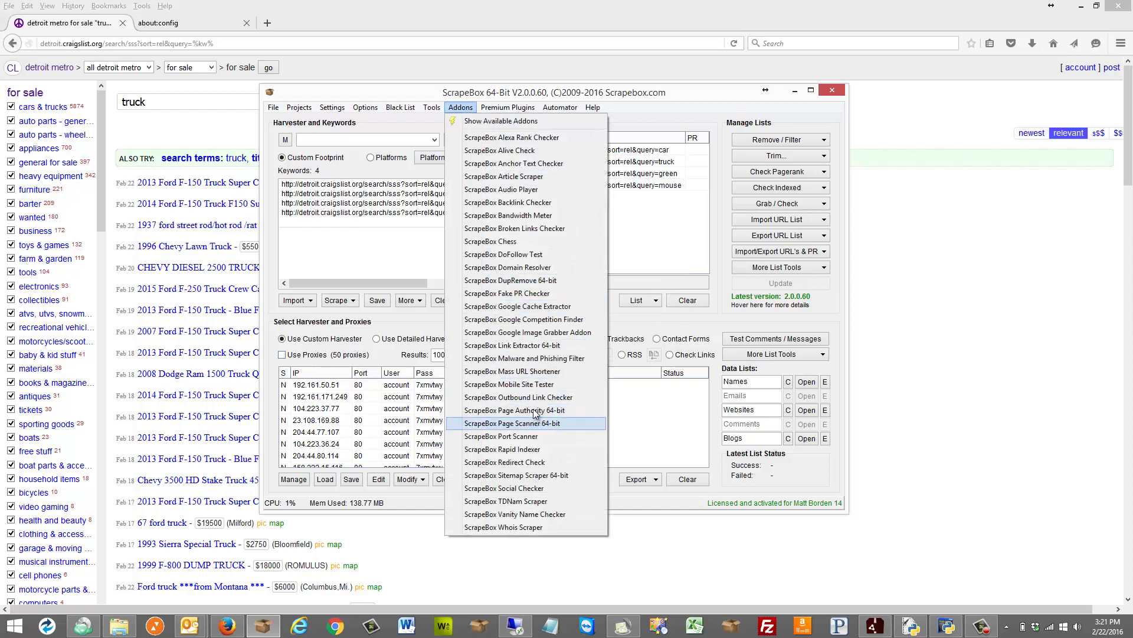
pyautogui.click(520, 357)
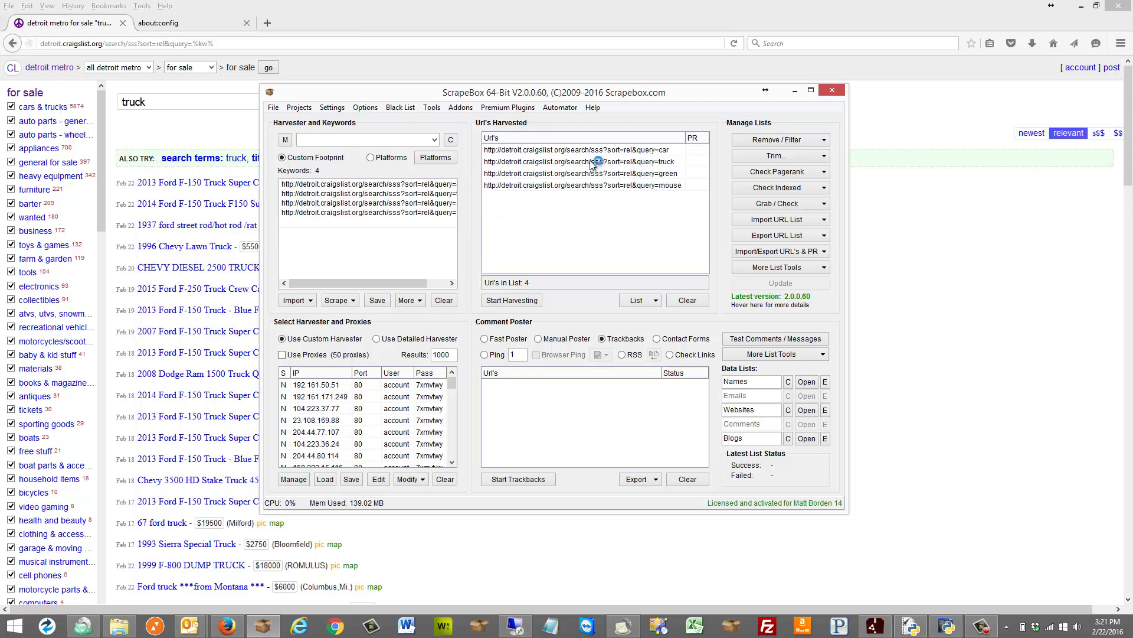
pyautogui.click(246, 132)
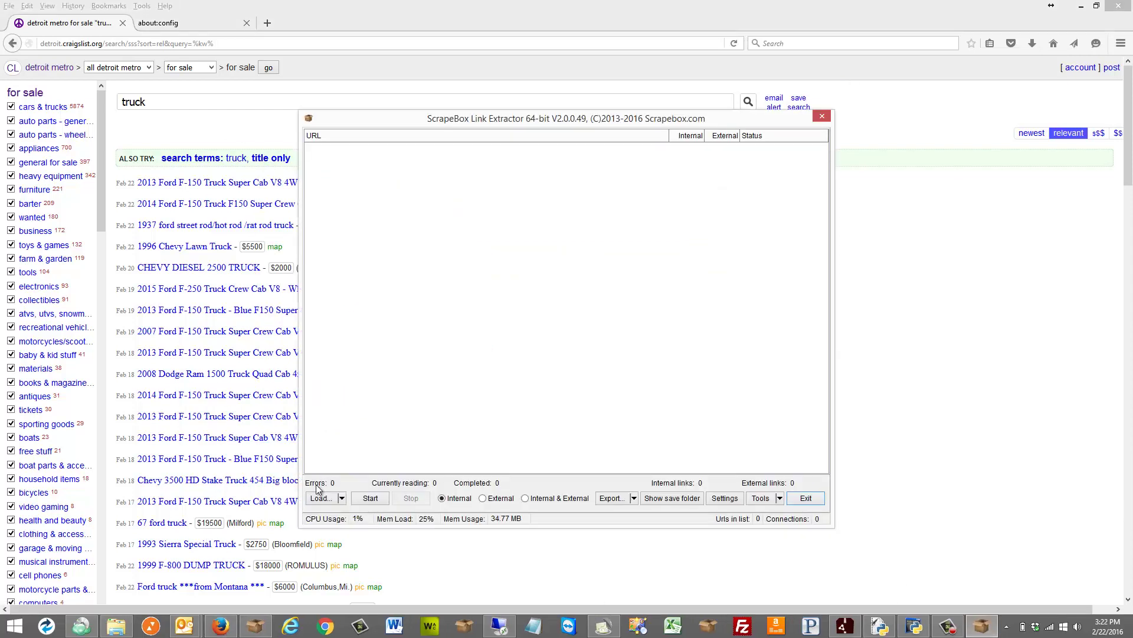
pyautogui.click(342, 498)
pyautogui.click(381, 526)
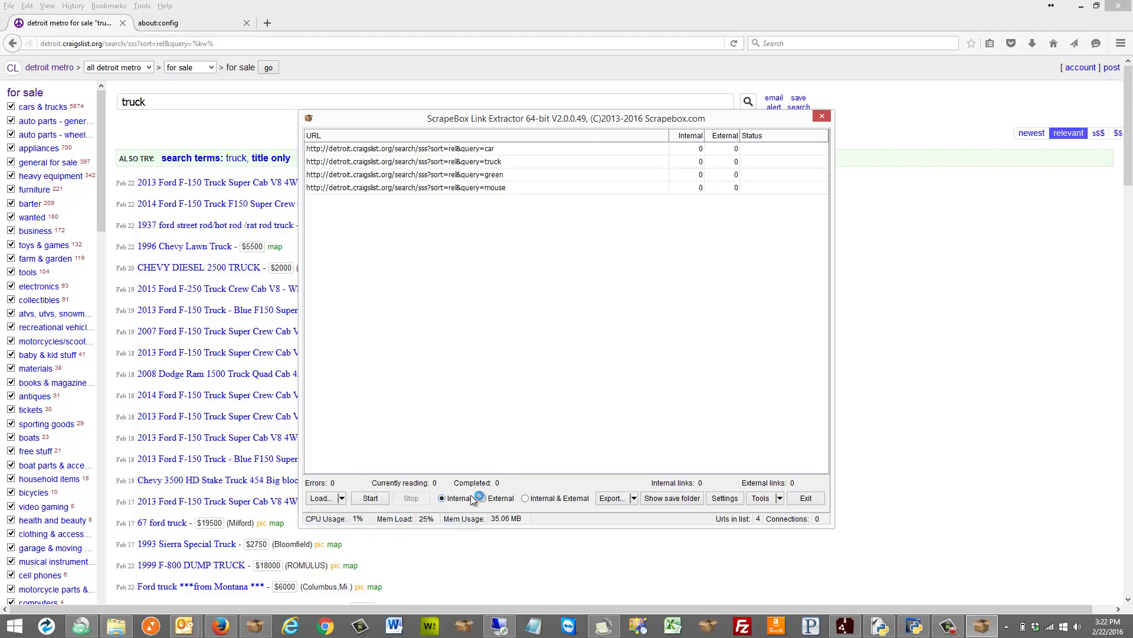
pyautogui.click(371, 499)
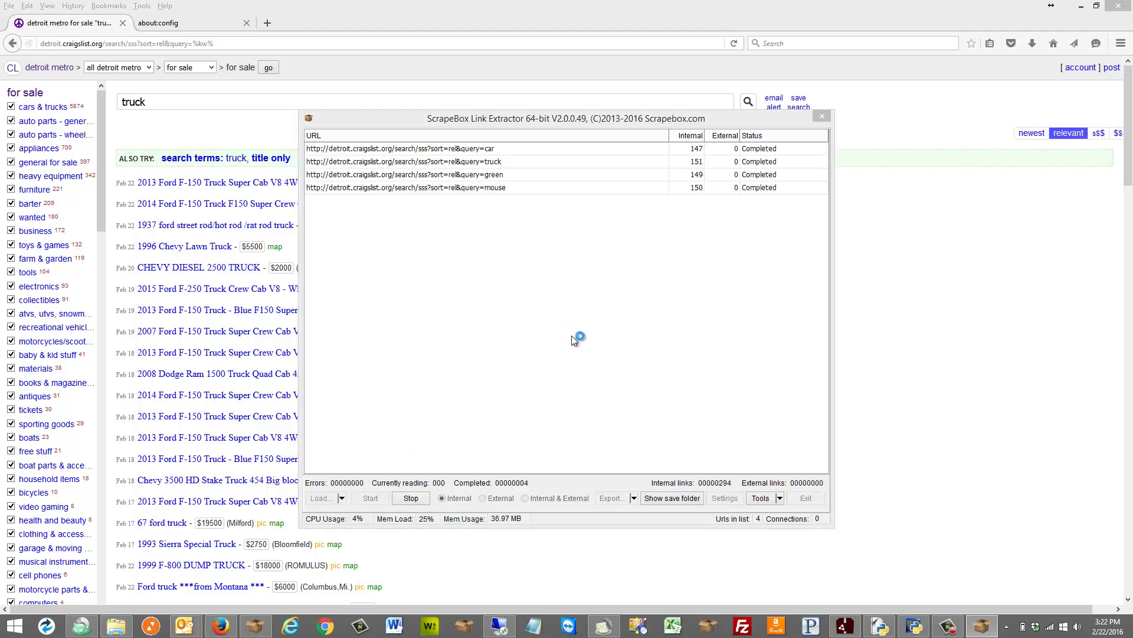
pyautogui.click(673, 358)
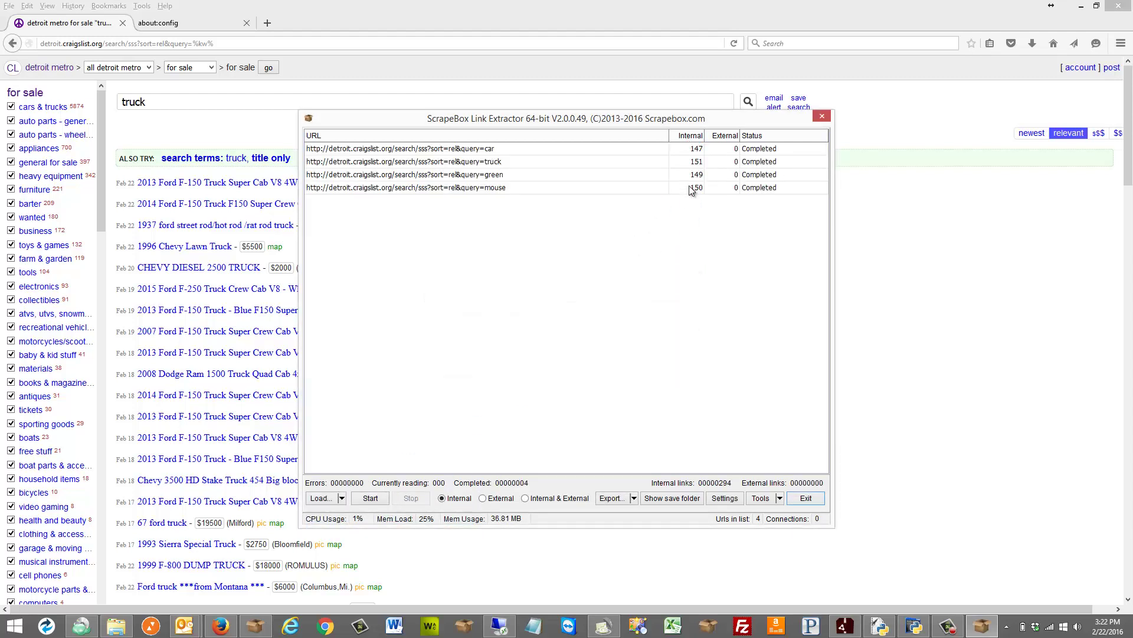
# - Return to the browser, look over the truck search results and open the next results page
pyautogui.click(250, 119)
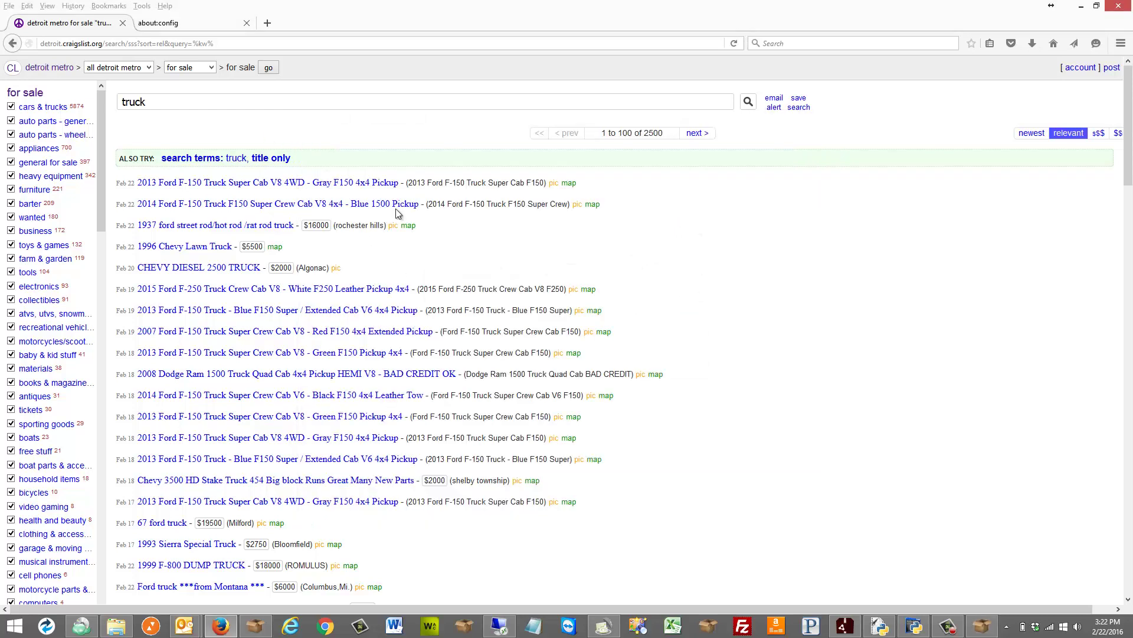
pyautogui.scroll(-2, 482, 261)
pyautogui.scroll(2, 481, 224)
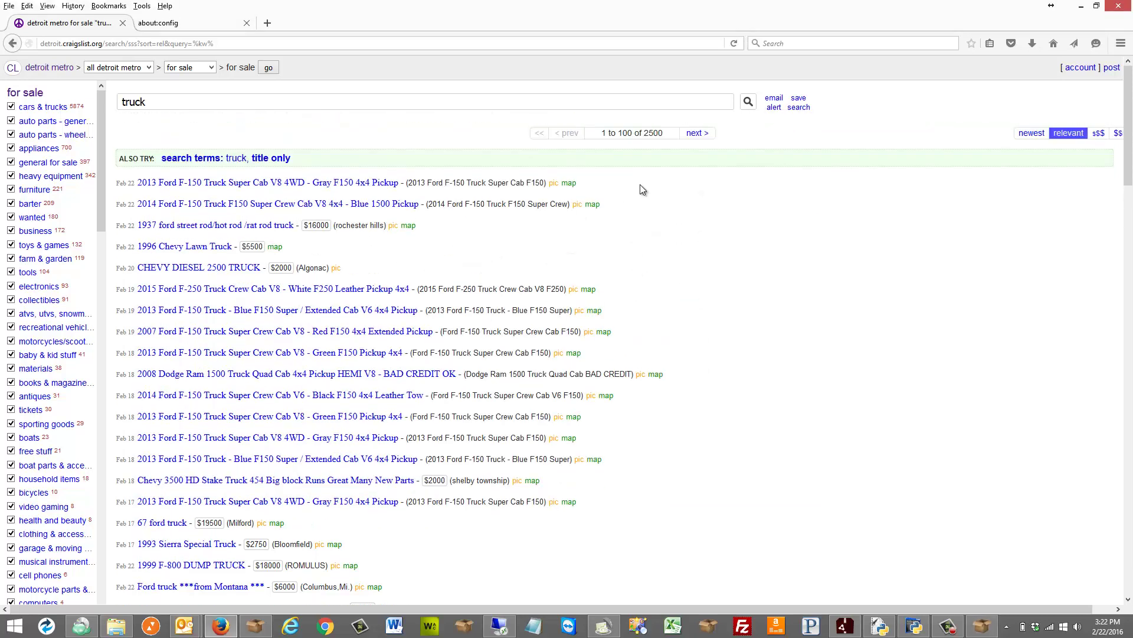
pyautogui.click(688, 133)
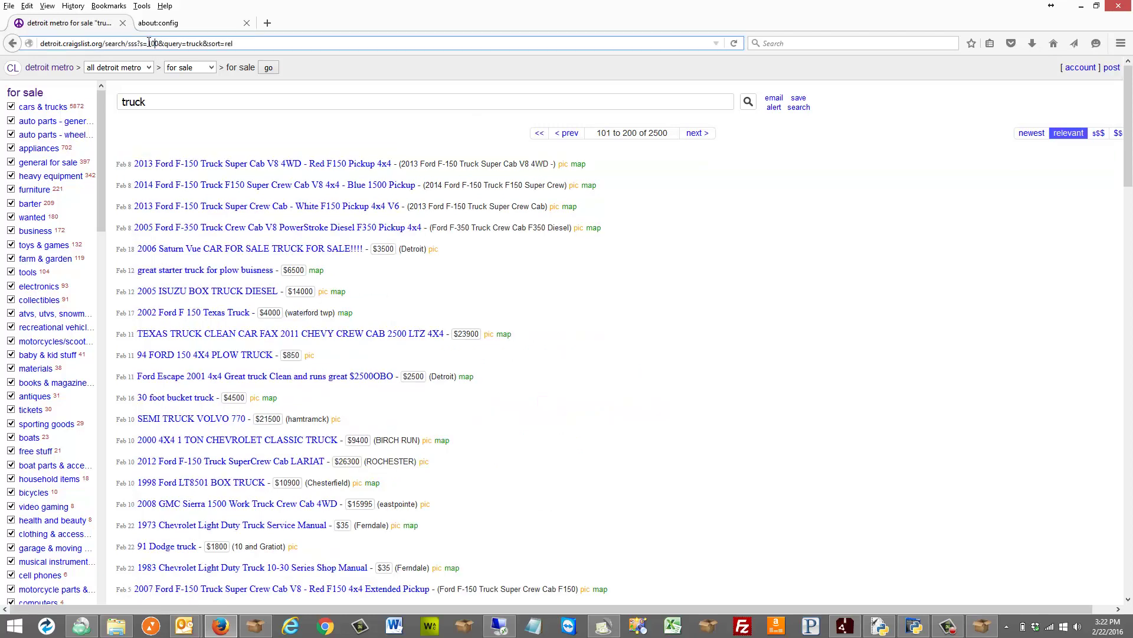
# - Examine the s=100 page offset, the query term and the sort parameter in the results page's URL
pyautogui.moveTo(155, 42)
pyautogui.mouseDown()
pyautogui.moveTo(138, 44)
pyautogui.moveTo(160, 42)
pyautogui.mouseUp()
pyautogui.click(237, 44)
pyautogui.moveTo(159, 44); pyautogui.dragTo(145, 43)
pyautogui.click(250, 43)
pyautogui.moveTo(251, 43); pyautogui.dragTo(188, 44)
pyautogui.hotkey('ctrl', 'a')
pyautogui.click(204, 43)
pyautogui.click(160, 43)
# - Switch to ScrapeBox, open the Harvester Engine Configuration and view the Google engine's definition
pyautogui.click(255, 625)
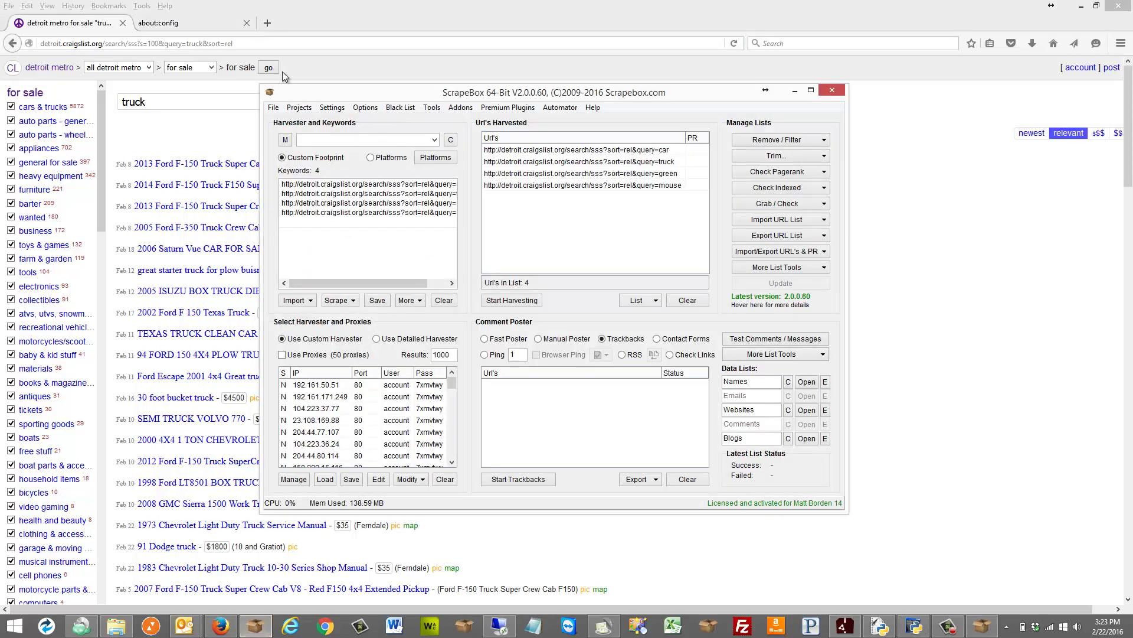
pyautogui.click(331, 107)
pyautogui.click(356, 142)
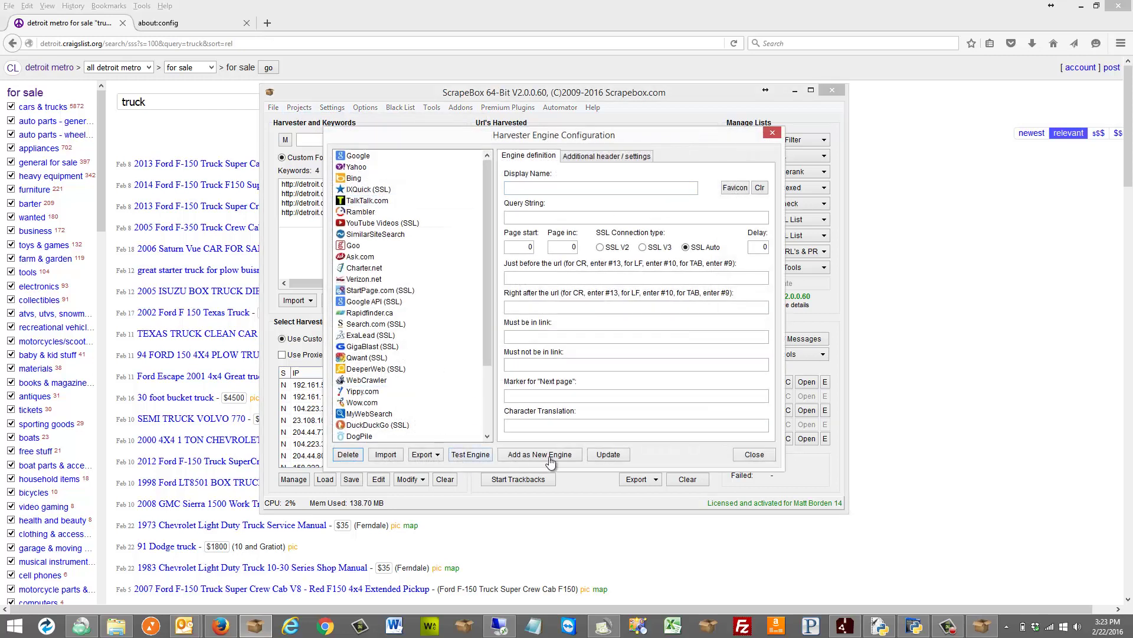
pyautogui.click(546, 188)
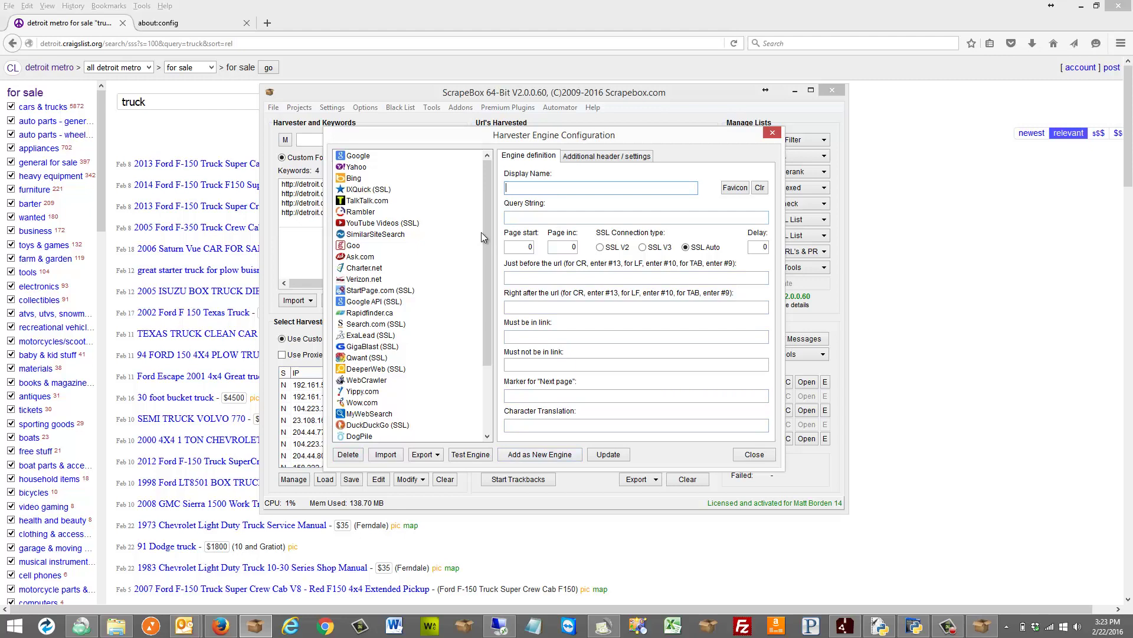
pyautogui.click(373, 155)
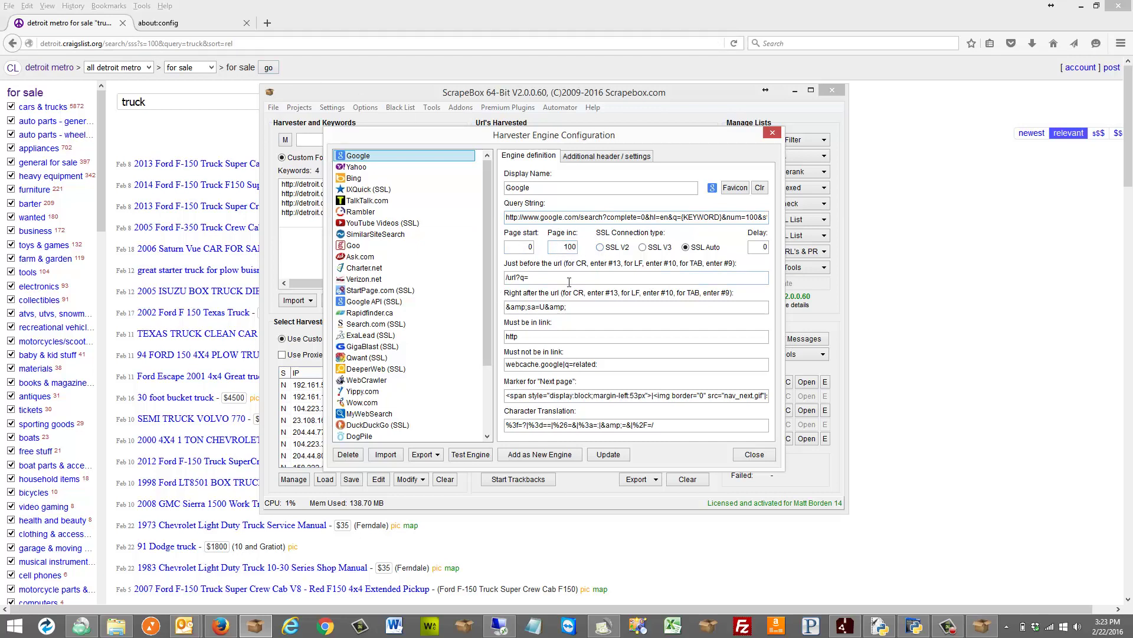
# - Close the Harvester Engine Configuration and copy the s=100 truck results page's URL from the browser
pyautogui.click(762, 459)
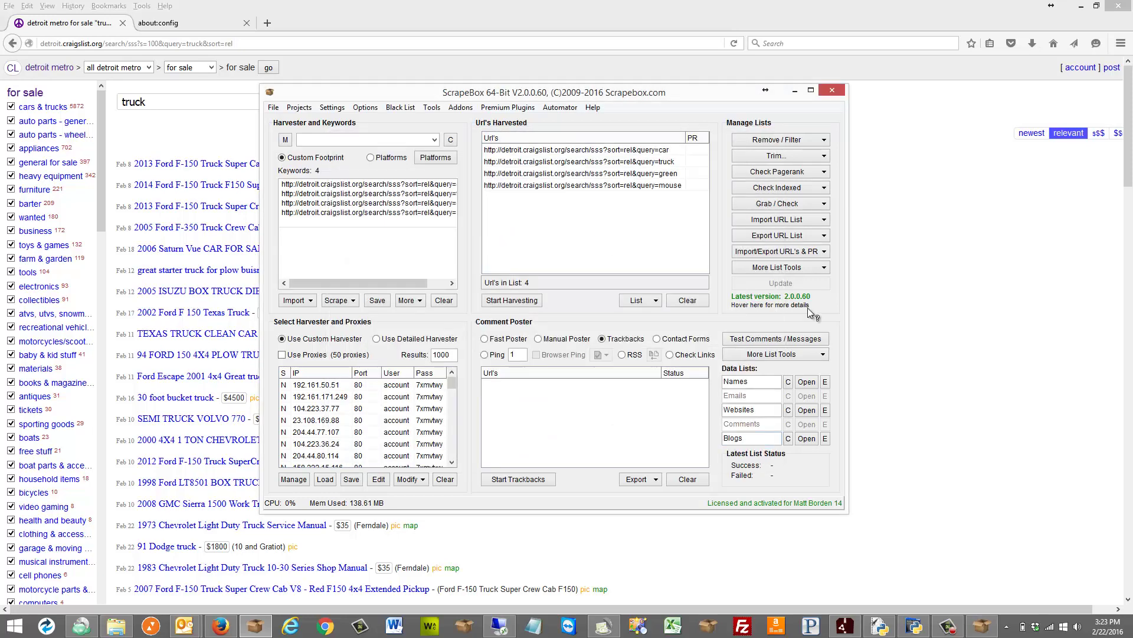
pyautogui.click(917, 129)
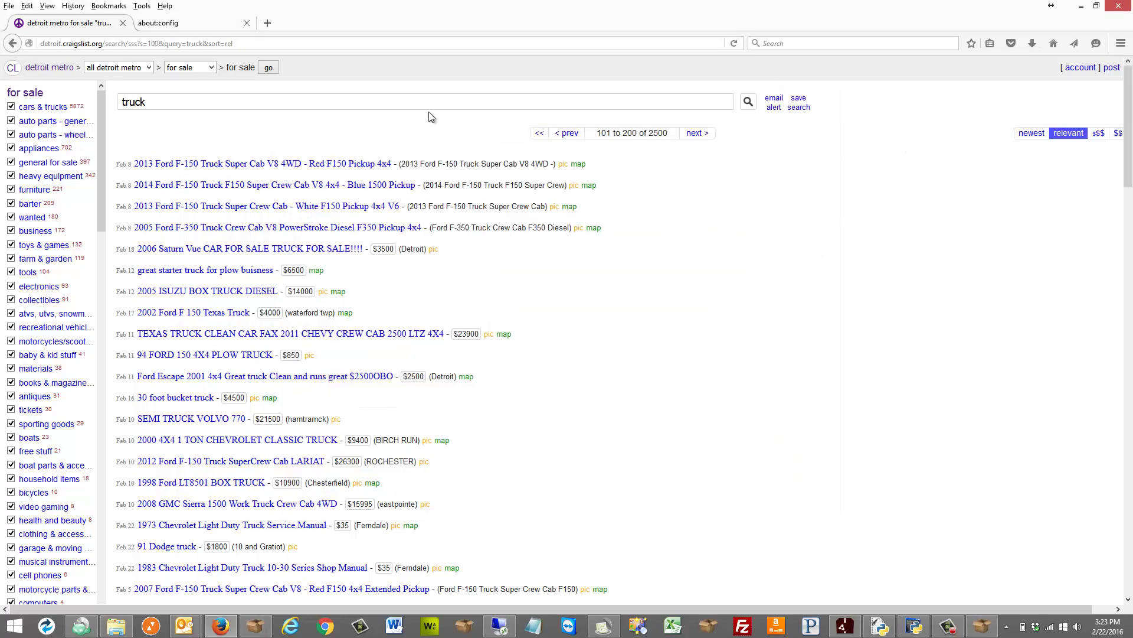
pyautogui.click(253, 42)
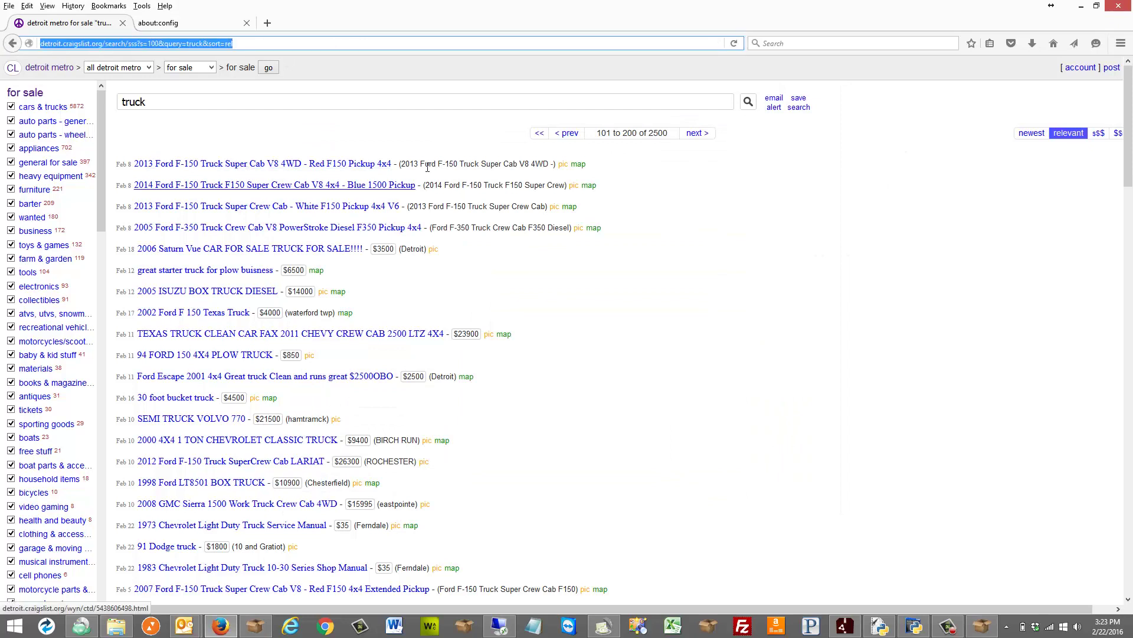
pyautogui.rightClick(163, 45)
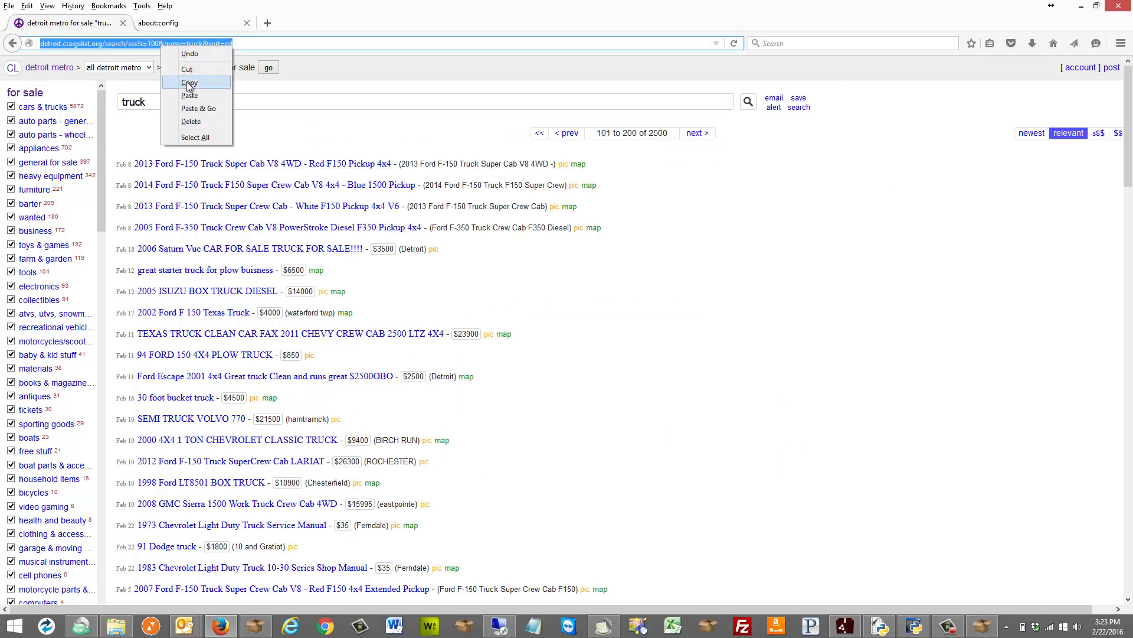
pyautogui.click(188, 83)
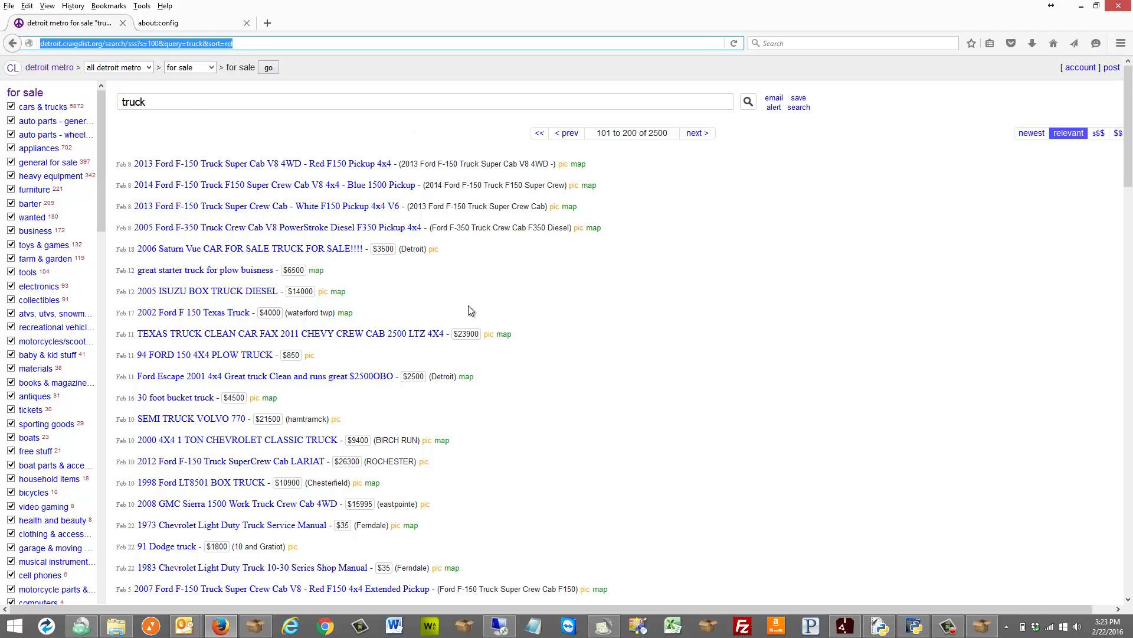
# - Open the Detroit Search file in Notepad, paste the URL on a new line and replace its query term truck with %kw%
pyautogui.rightClick(534, 627)
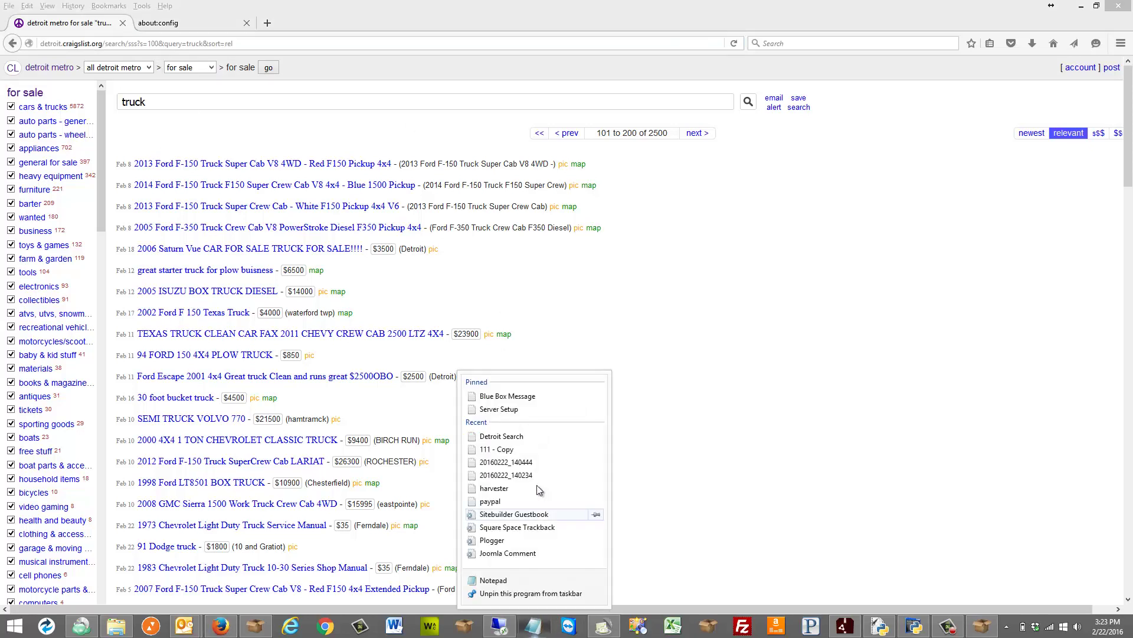
pyautogui.click(502, 436)
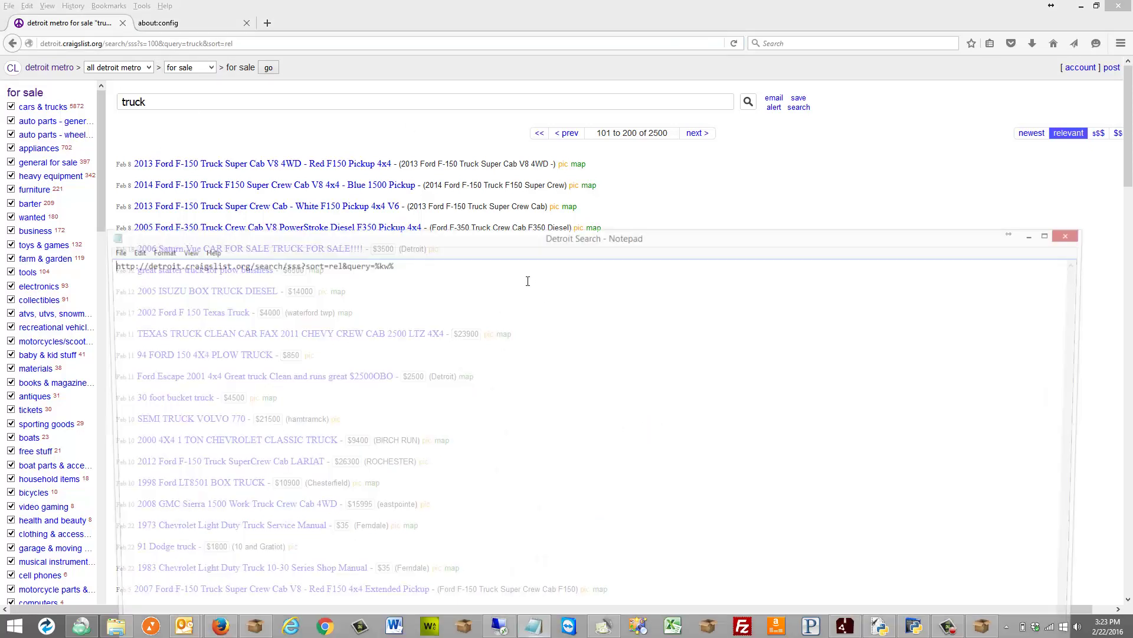
pyautogui.click(425, 266)
pyautogui.press('Return')
pyautogui.hotkey('ctrl', 'v')
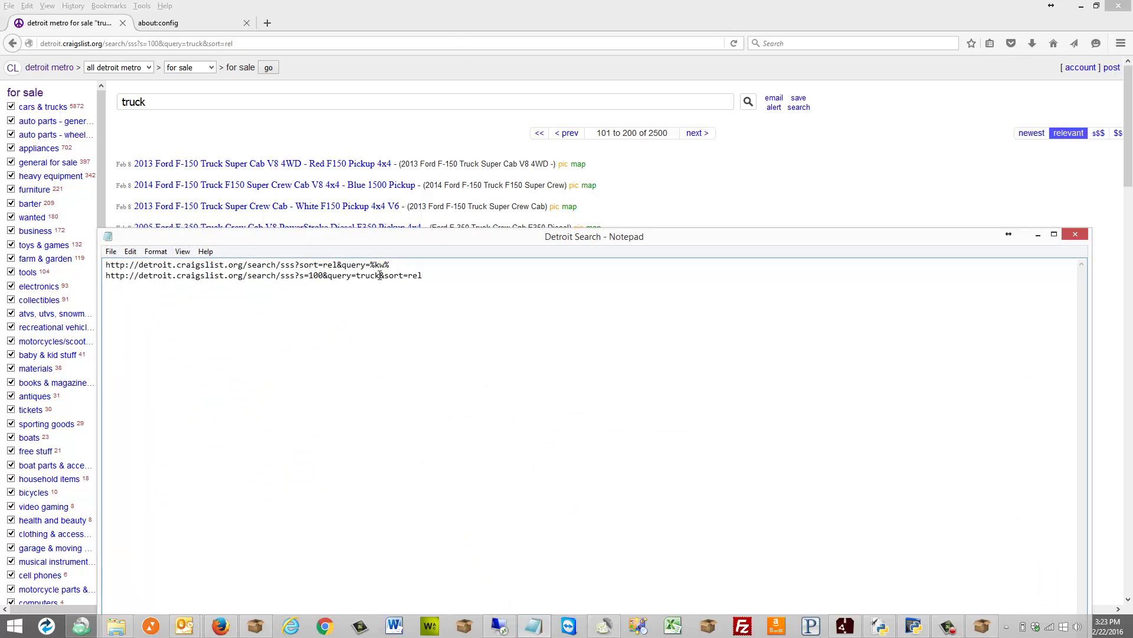
pyautogui.moveTo(381, 275); pyautogui.dragTo(356, 276)
pyautogui.write('%kw%')
# - Check the next results page's URL, then duplicate the s=100 line in Notepad and set the copy's offset to 200
pyautogui.click(698, 133)
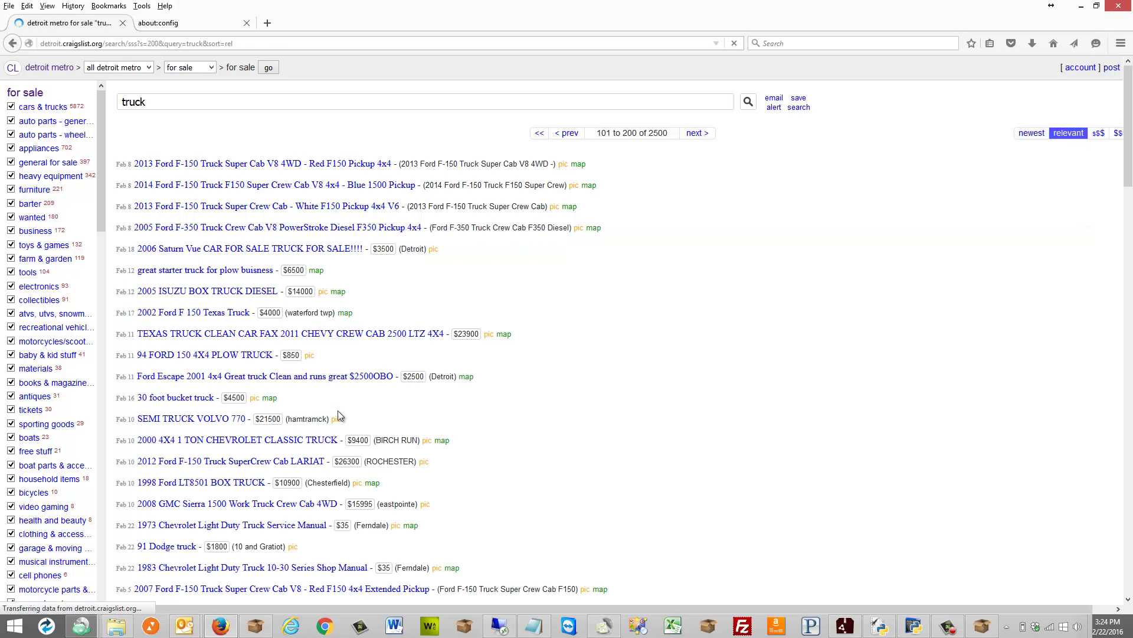
pyautogui.click(533, 626)
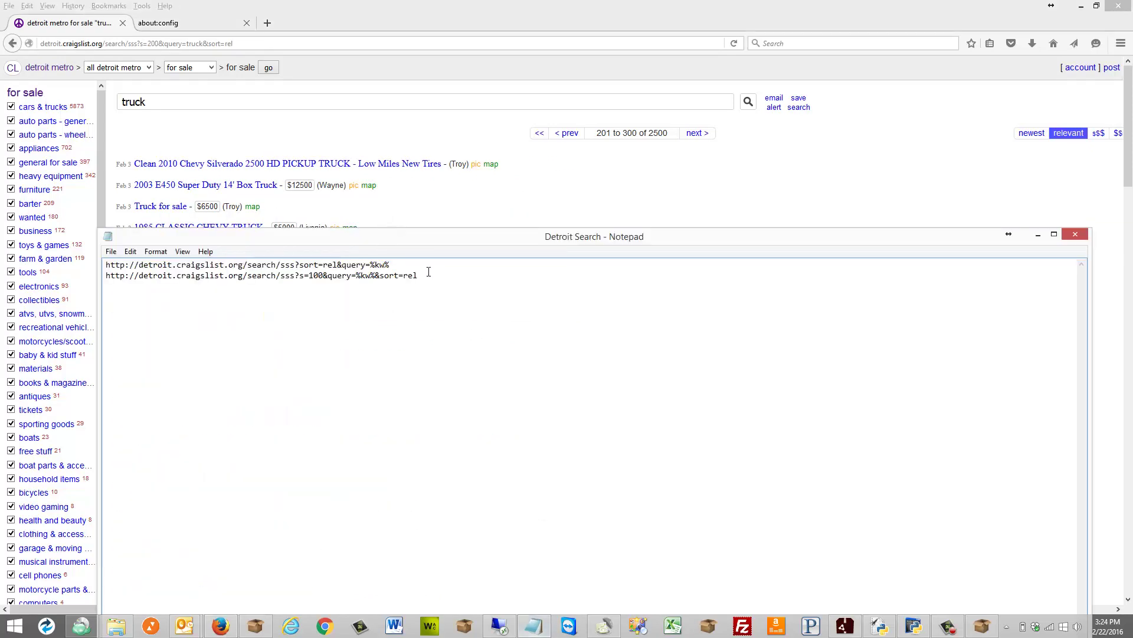
pyautogui.moveTo(417, 275); pyautogui.dragTo(75, 267)
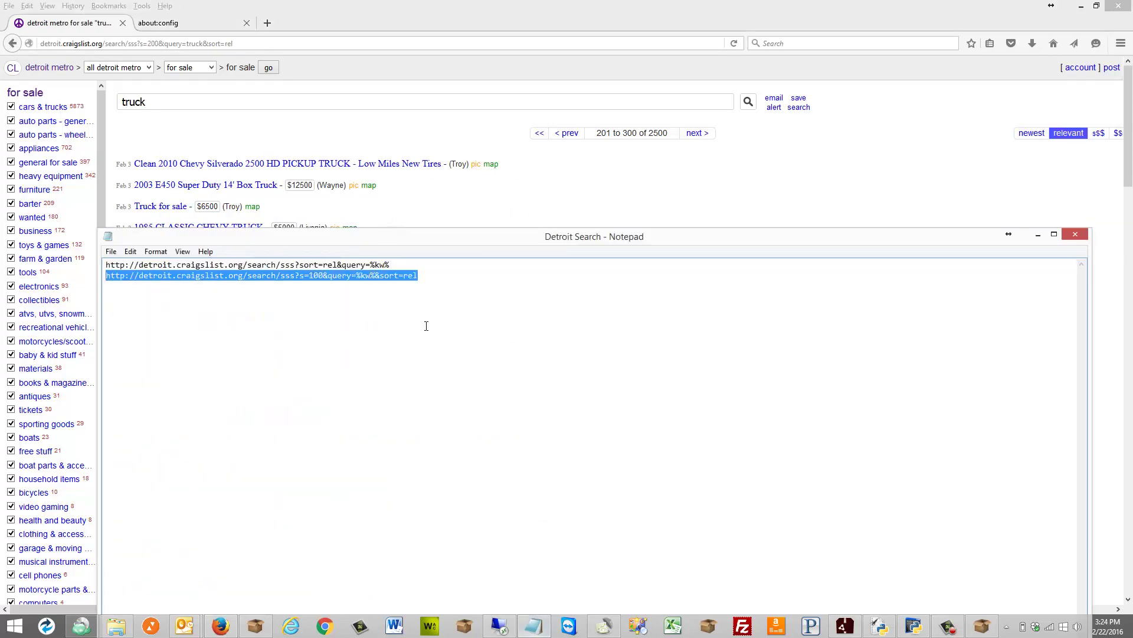
pyautogui.click(426, 280)
pyautogui.press('Return')
pyautogui.hotkey('ctrl', 'v')
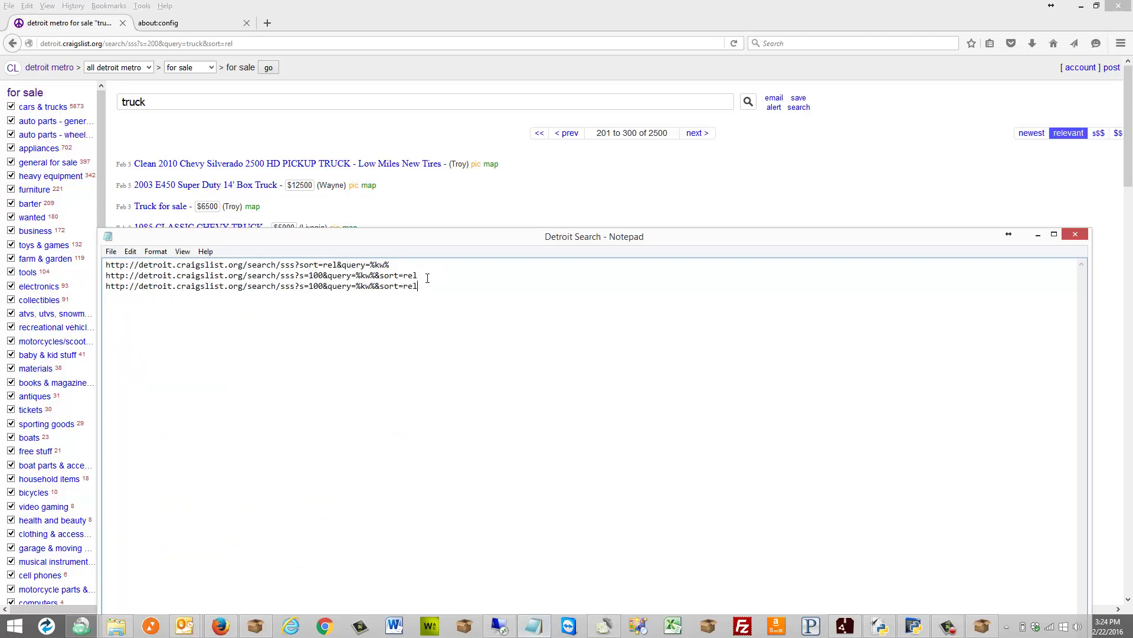
pyautogui.click(312, 288)
pyautogui.press('BackSpace')
pyautogui.write('2')
# - Add two more copies of the search URL line with the offsets s=300 and s=400
pyautogui.click(423, 288)
pyautogui.press('Return')
pyautogui.hotkey('ctrl', 'v')
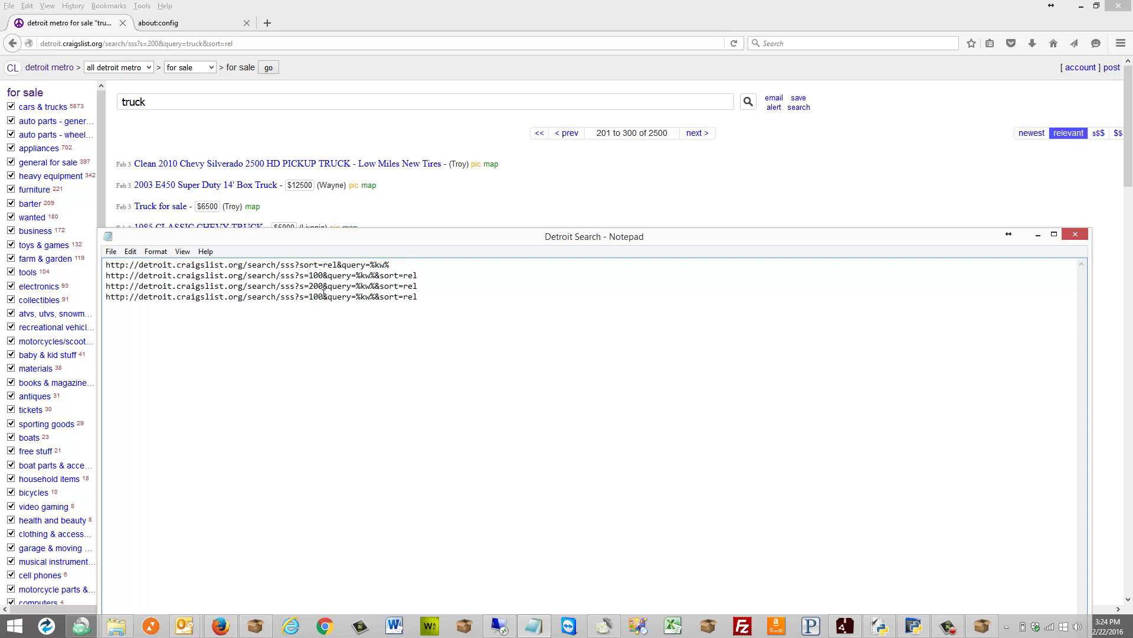
pyautogui.moveTo(323, 296); pyautogui.dragTo(308, 296)
pyautogui.write('300')
pyautogui.click(427, 296)
pyautogui.press('Return')
pyautogui.hotkey('ctrl', 'v')
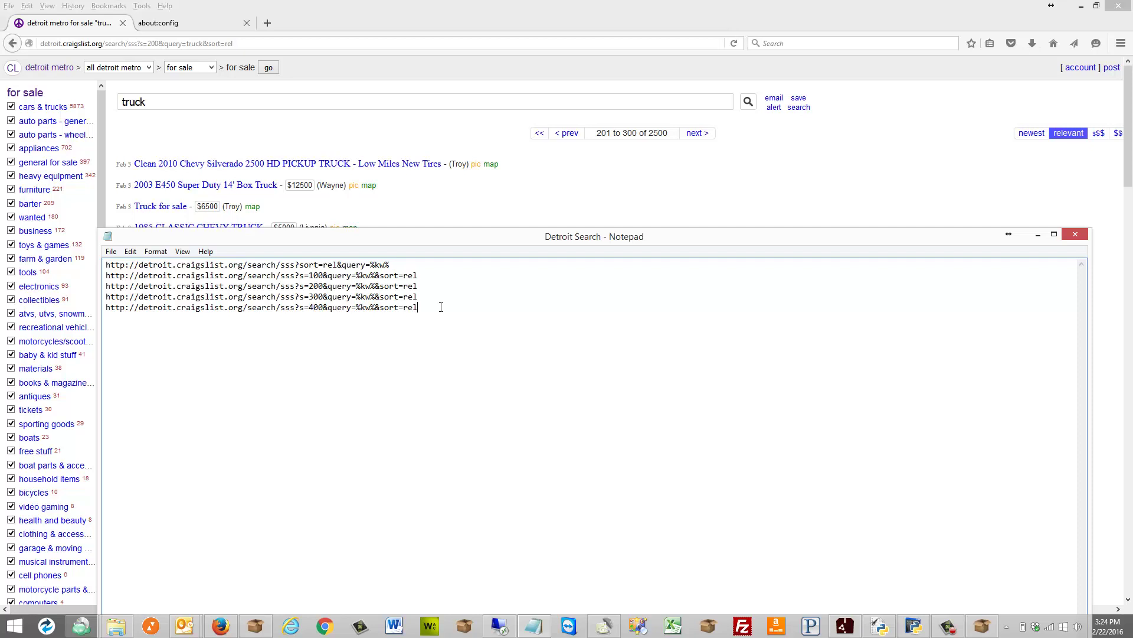
# - Duplicate the s=400 line and prefix offsets with 1 to make 1400, 1300, 1200 and 1100
pyautogui.moveTo(444, 304); pyautogui.dragTo(95, 275)
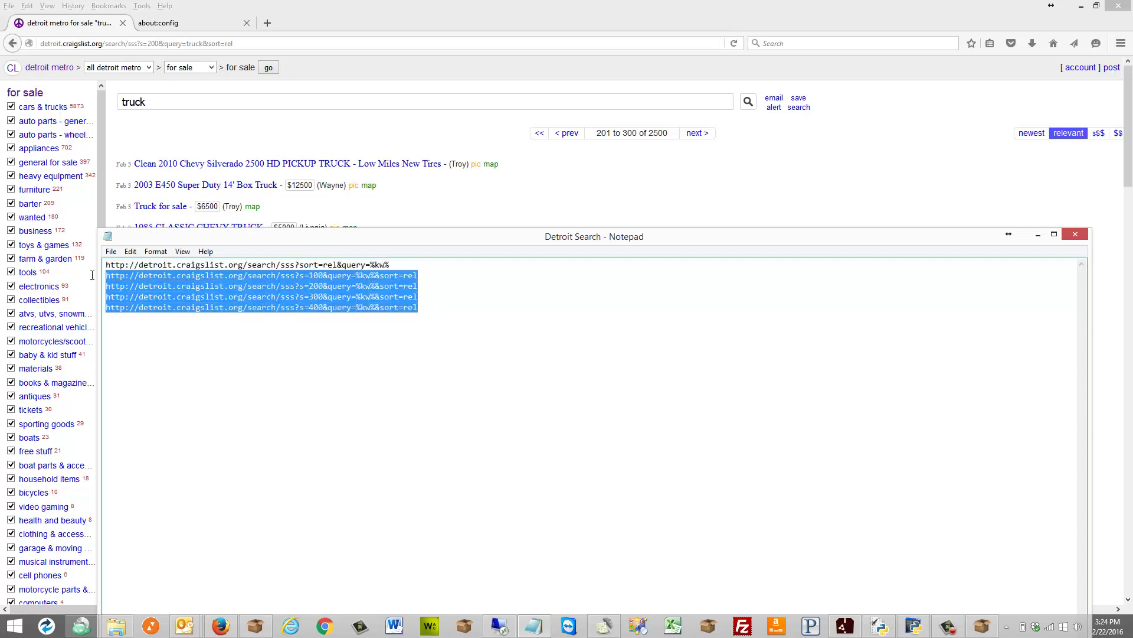
pyautogui.click(309, 307)
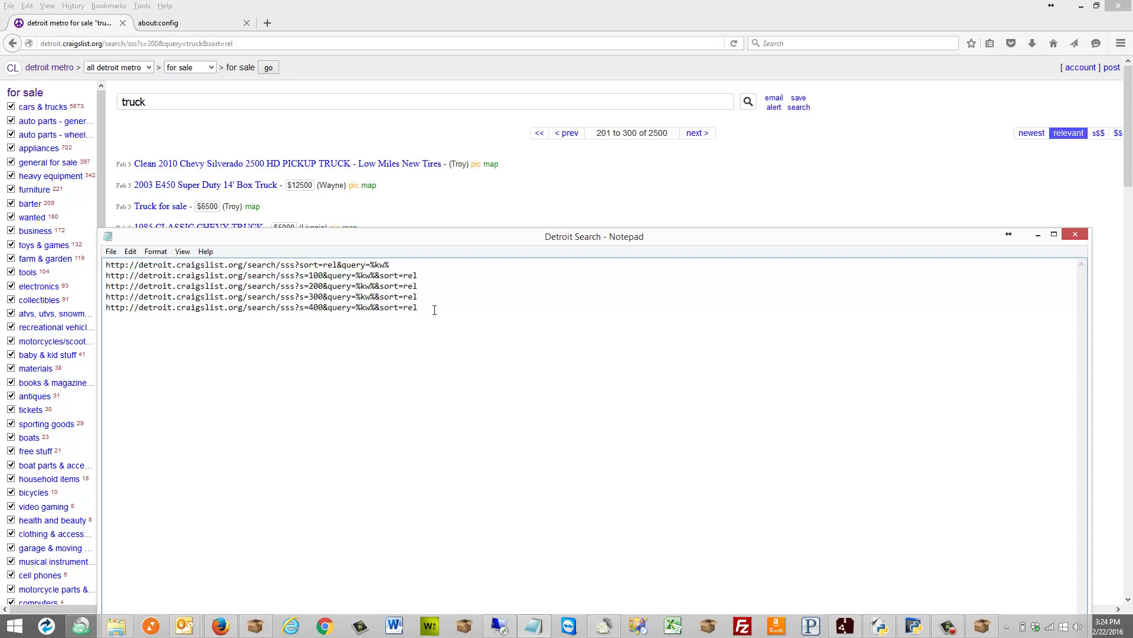
pyautogui.moveTo(435, 310); pyautogui.dragTo(105, 310)
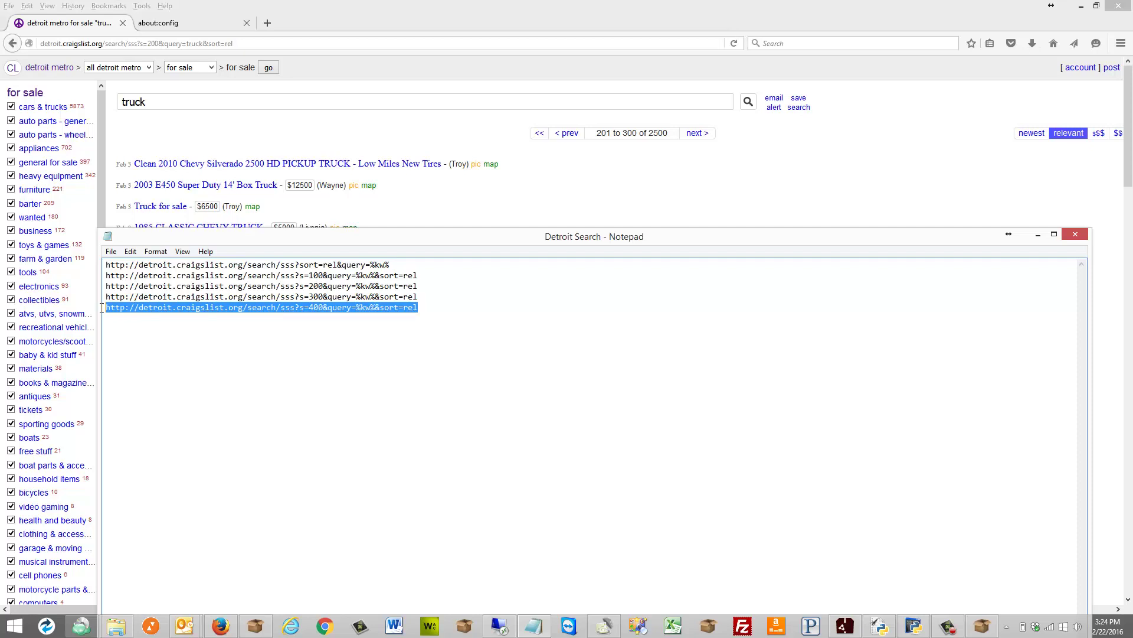
pyautogui.click(429, 311)
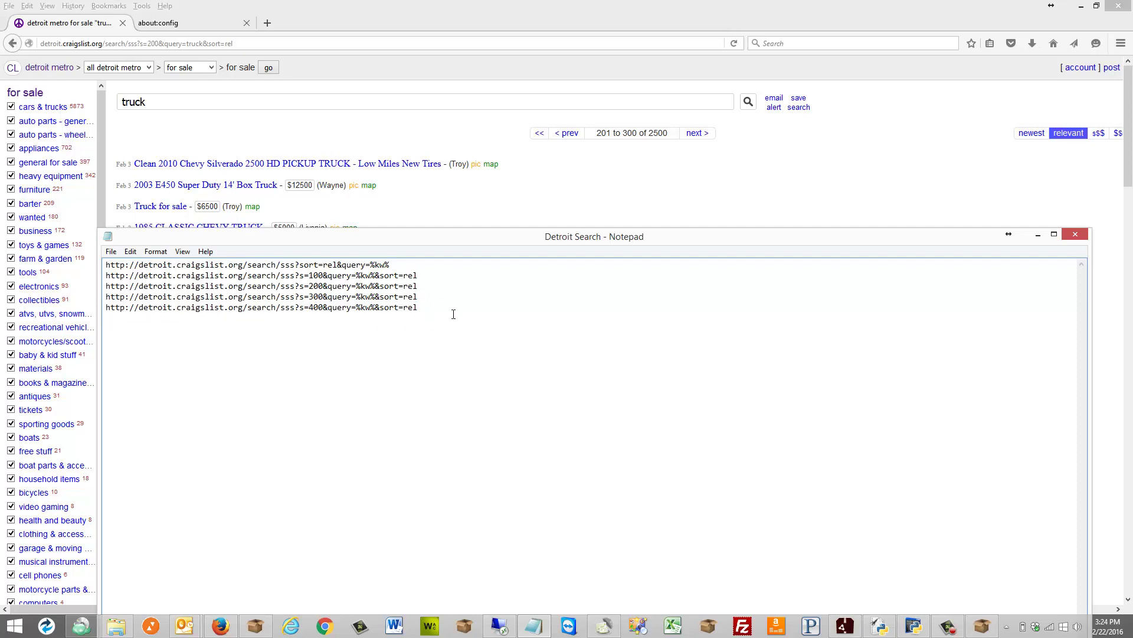
pyautogui.press('Return')
pyautogui.hotkey('ctrl', 'v')
pyautogui.click(309, 317)
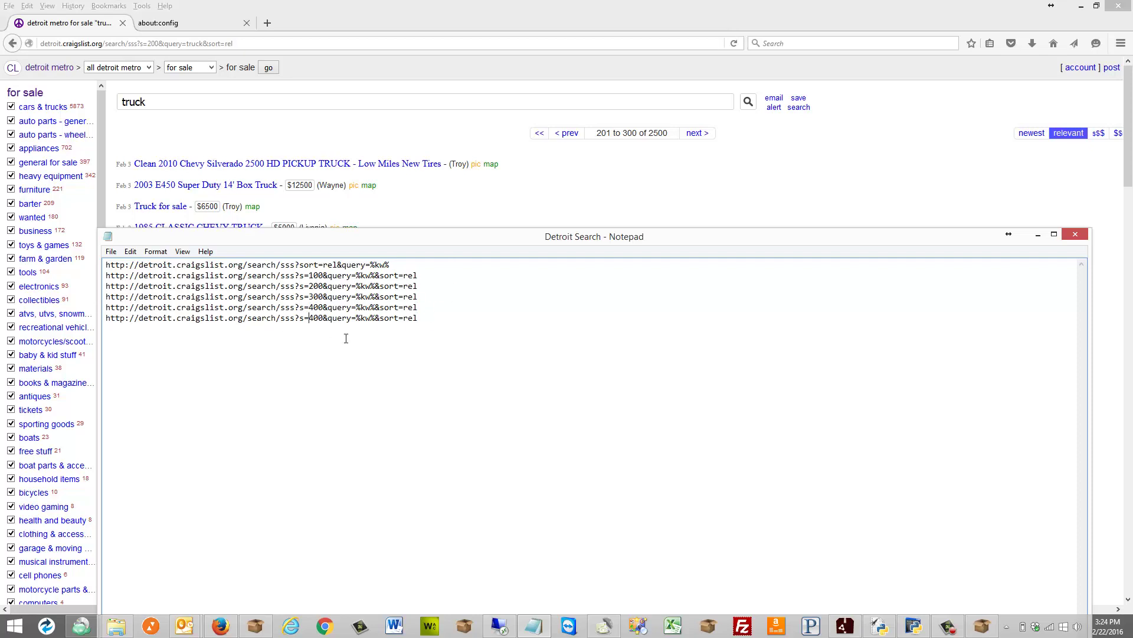
pyautogui.write('1')
pyautogui.click(309, 296)
pyautogui.write('1')
pyautogui.click(309, 286)
pyautogui.write('1')
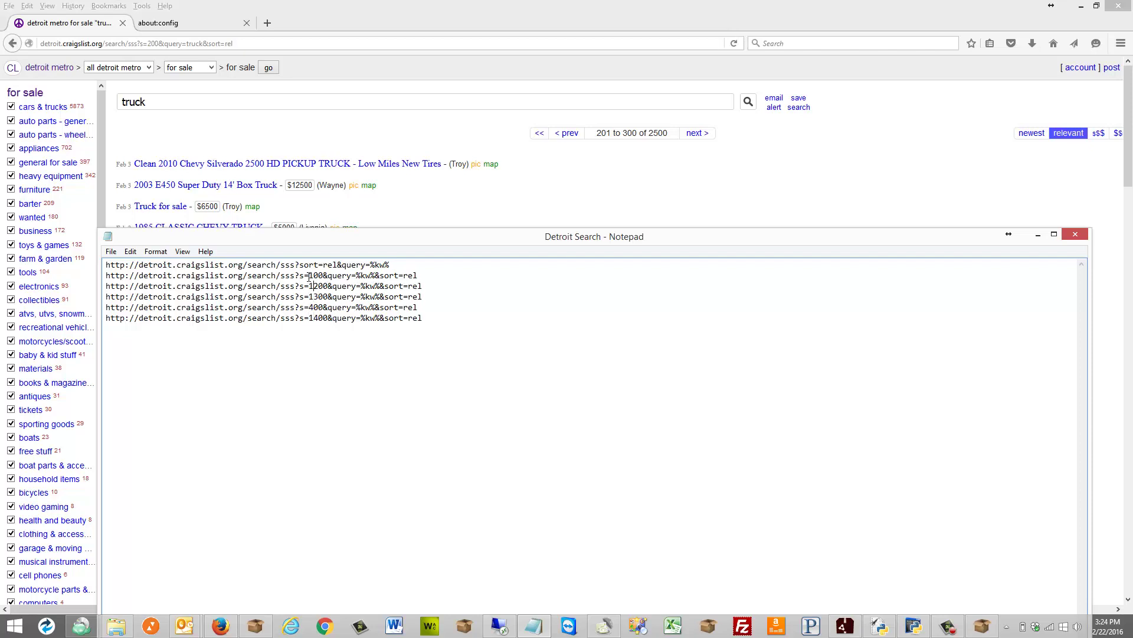
pyautogui.click(309, 275)
pyautogui.write('1')
# - Try overwriting the city subdomain in the s=1200 line and put detroit back
pyautogui.moveTo(158, 286); pyautogui.dragTo(139, 286)
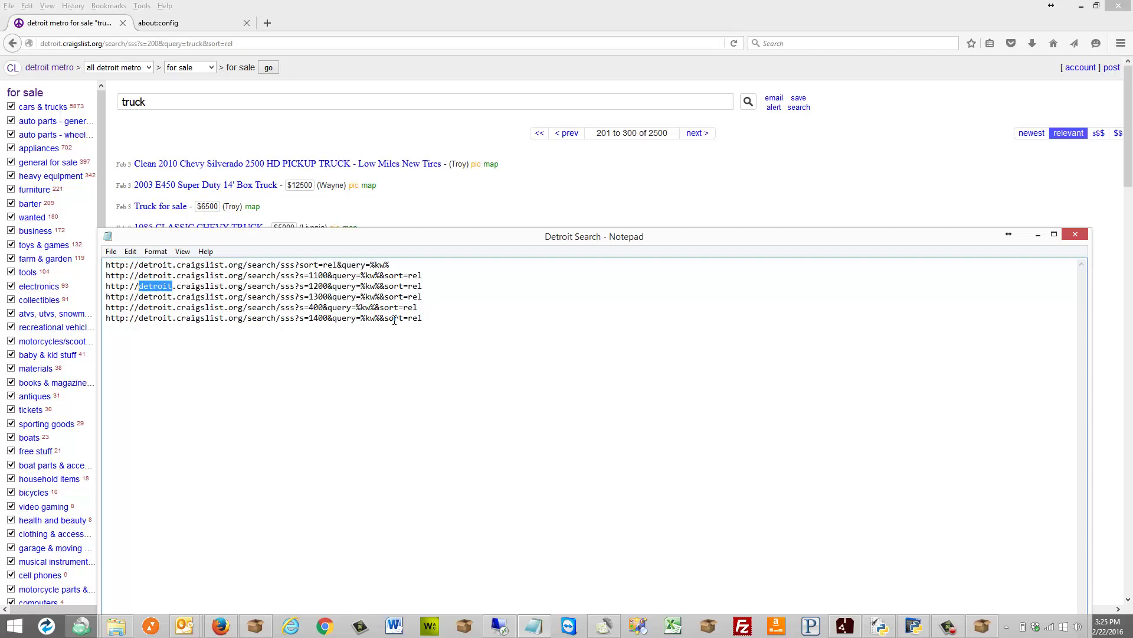
pyautogui.write('g')
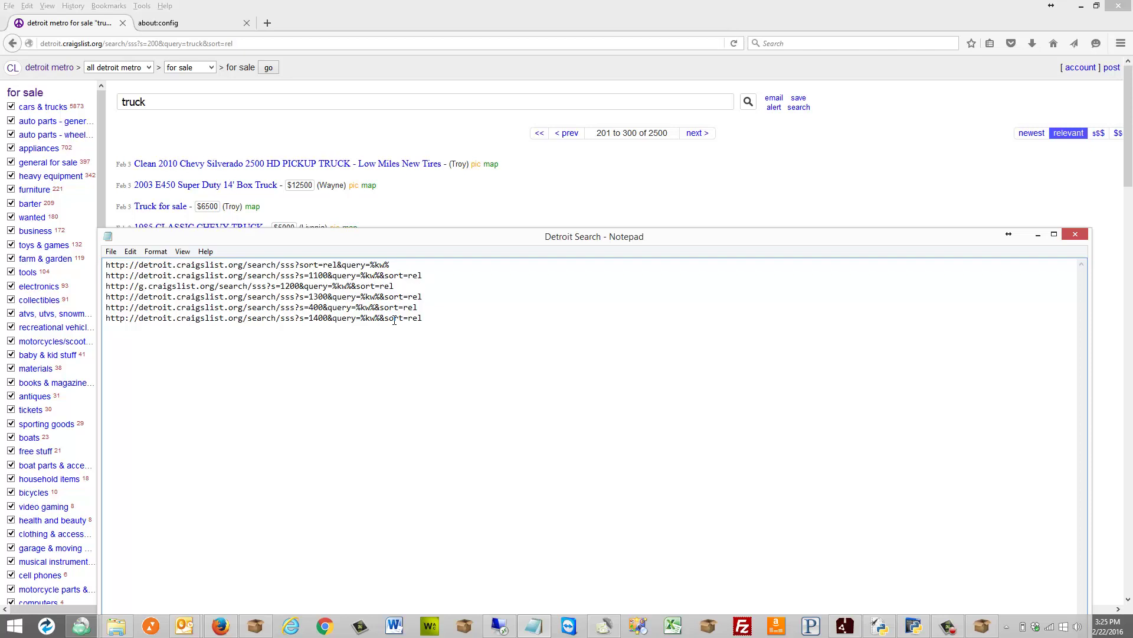
pyautogui.press('BackSpace')
pyautogui.write('detroit')
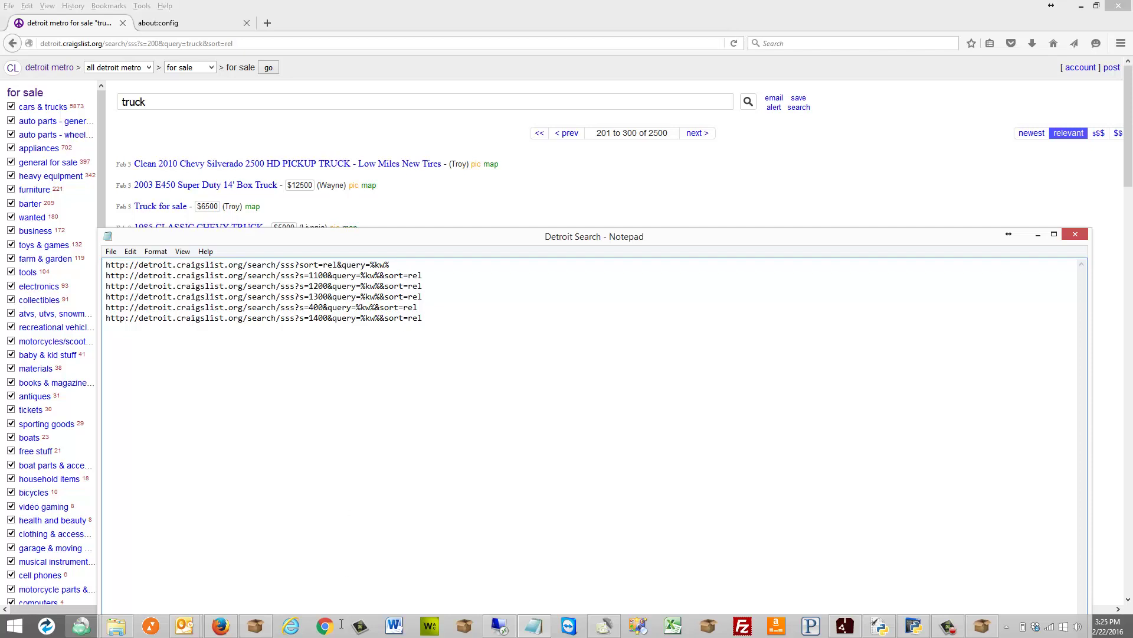
# - Look over the truck results in the browser and the URL list in the Link Extractor
pyautogui.click(603, 195)
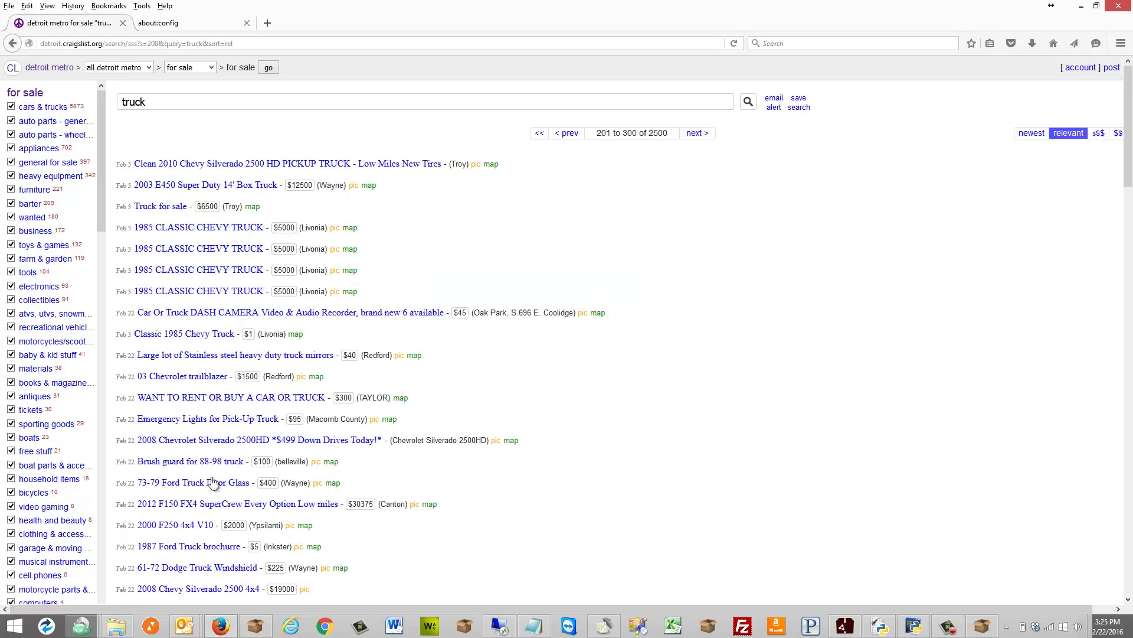
pyautogui.click(977, 627)
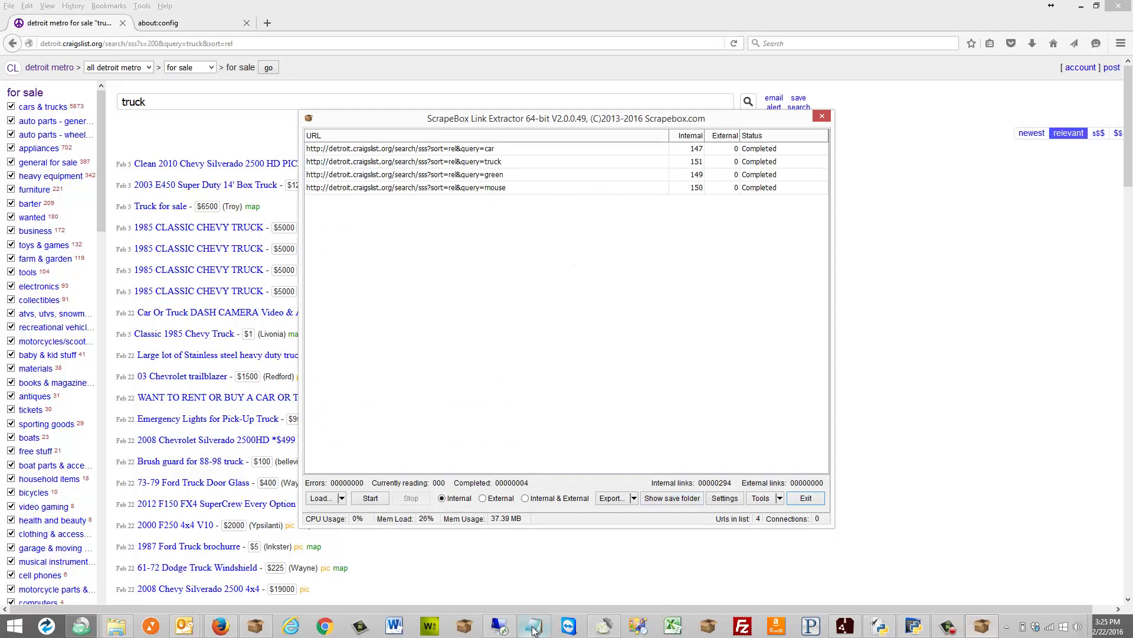
pyautogui.moveTo(537, 630)
# - Back in Notepad, restore the offsets to 100, 200 and 300 and delete the s=1400 line
pyautogui.click(534, 627)
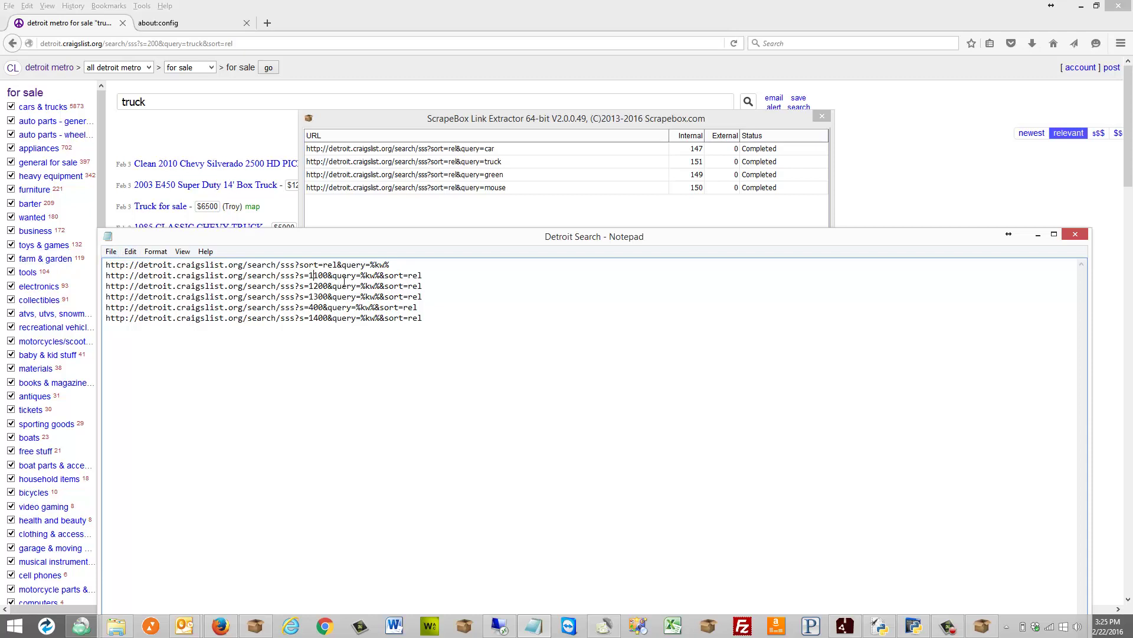
pyautogui.press('BackSpace')
pyautogui.press('BackSpace')
pyautogui.press('BackSpace')
pyautogui.moveTo(455, 321); pyautogui.dragTo(105, 319)
pyautogui.press('BackSpace')
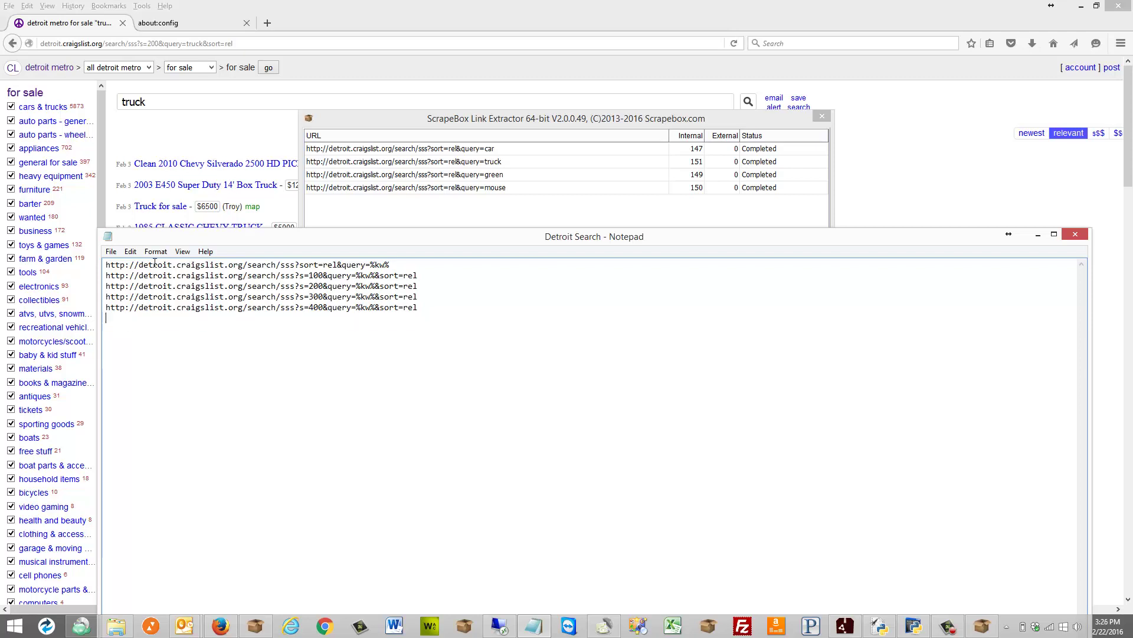
# - Save the Detroit Search file and minimize Notepad
pyautogui.click(112, 253)
pyautogui.click(130, 290)
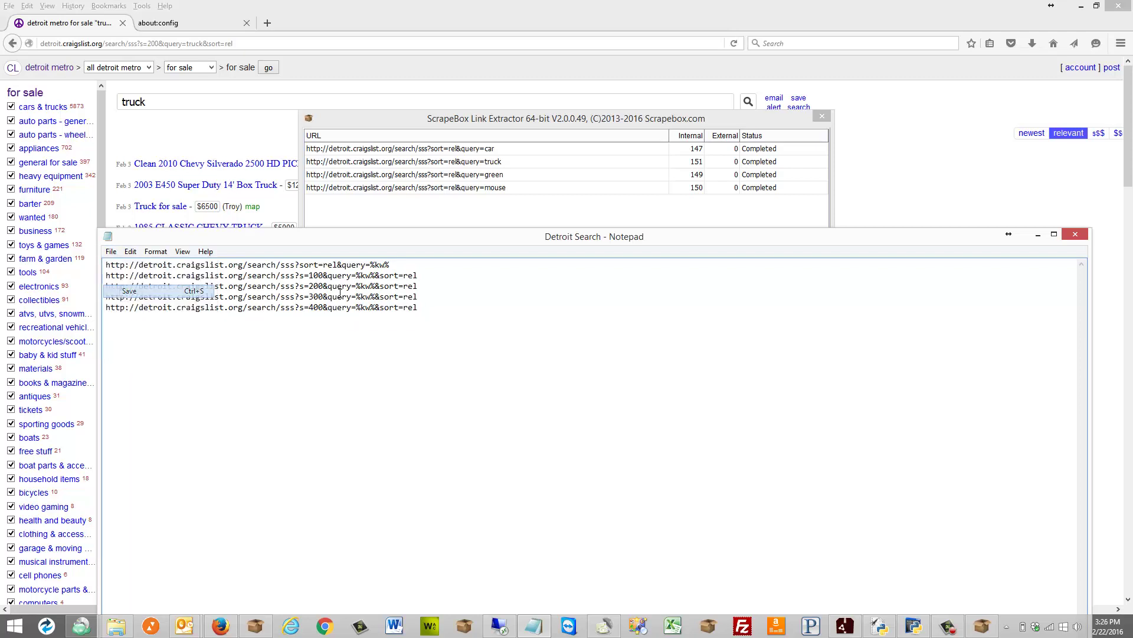
pyautogui.click(1038, 235)
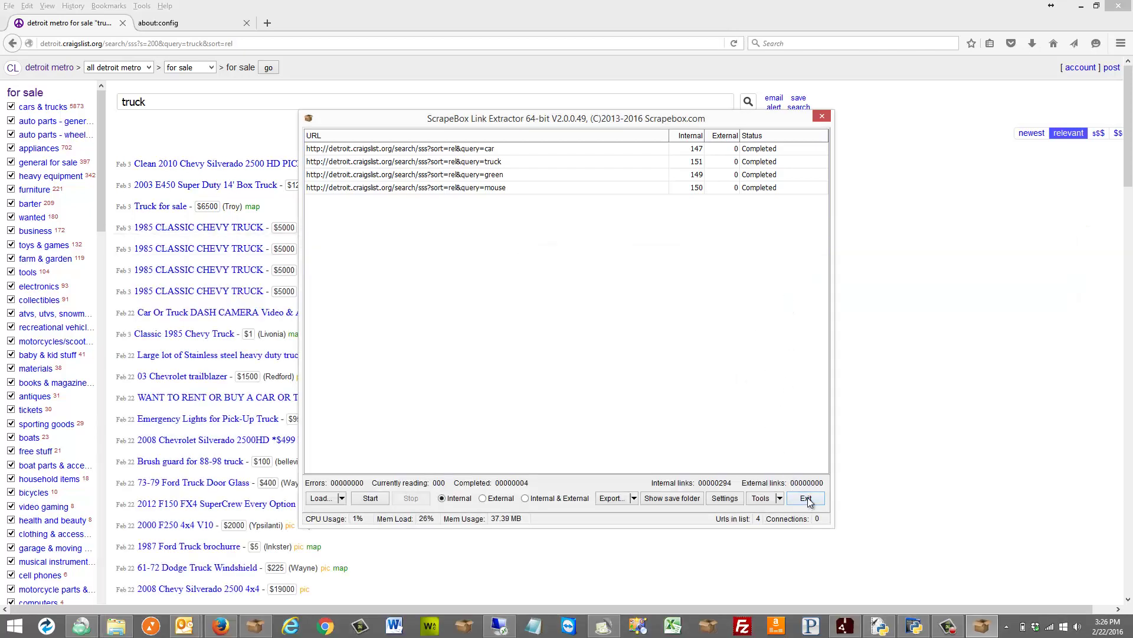
# - Exit the Link Extractor and replace ScrapeBox's keyword list with car, truck, green and mouse
pyautogui.click(805, 571)
pyautogui.click(263, 625)
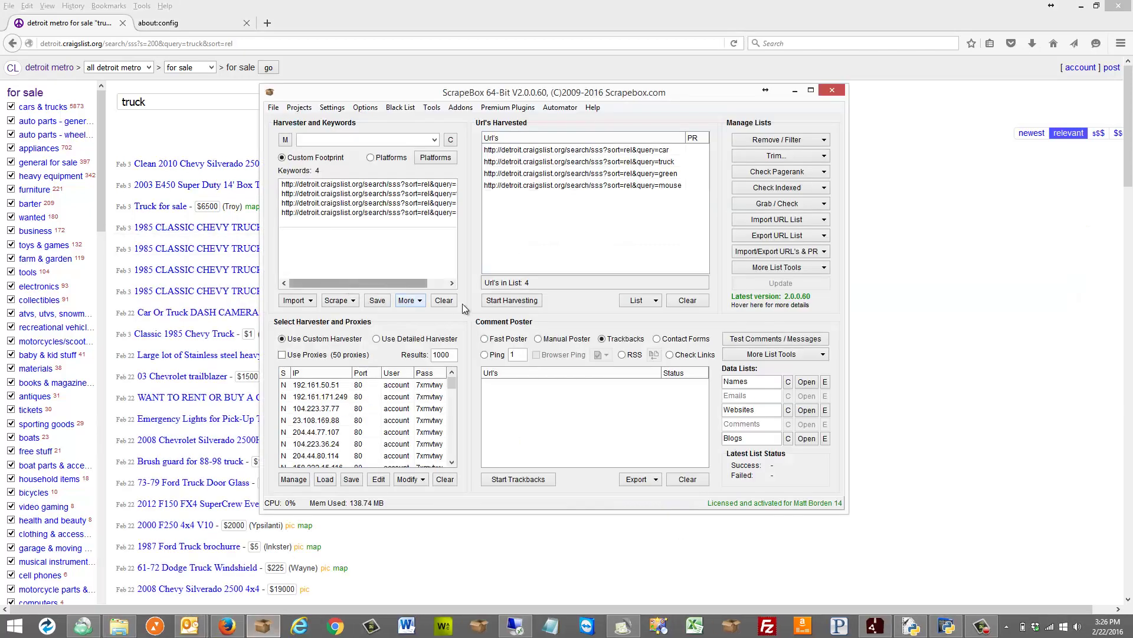
pyautogui.moveTo(396, 266); pyautogui.dragTo(118, 112)
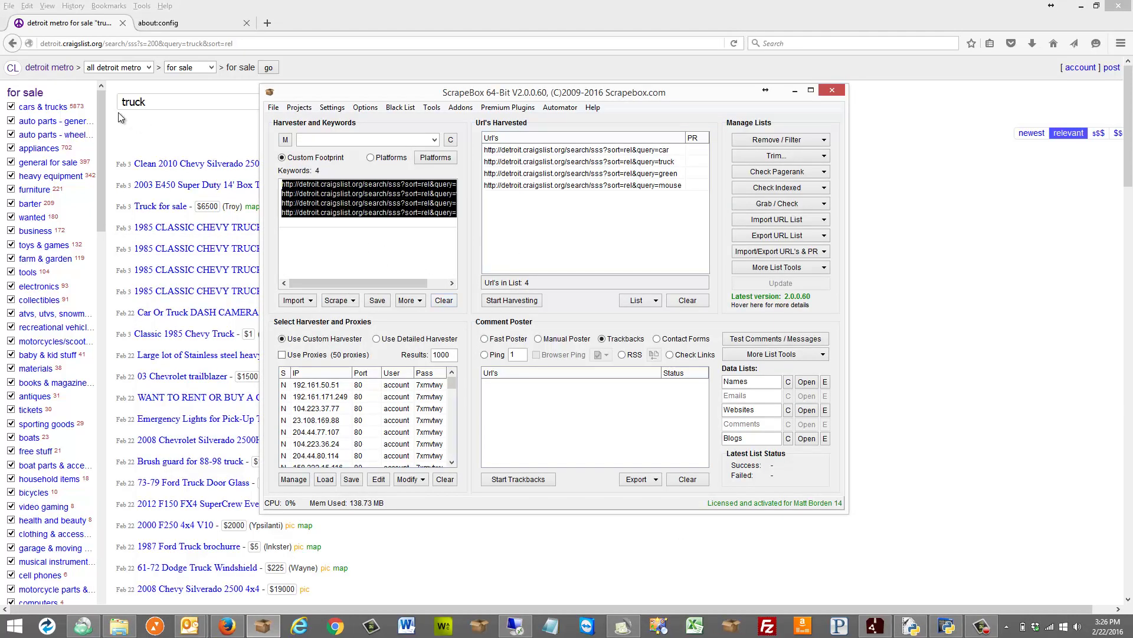
pyautogui.press('Delete')
pyautogui.write('car')
pyautogui.press('Return')
pyautogui.write('truck')
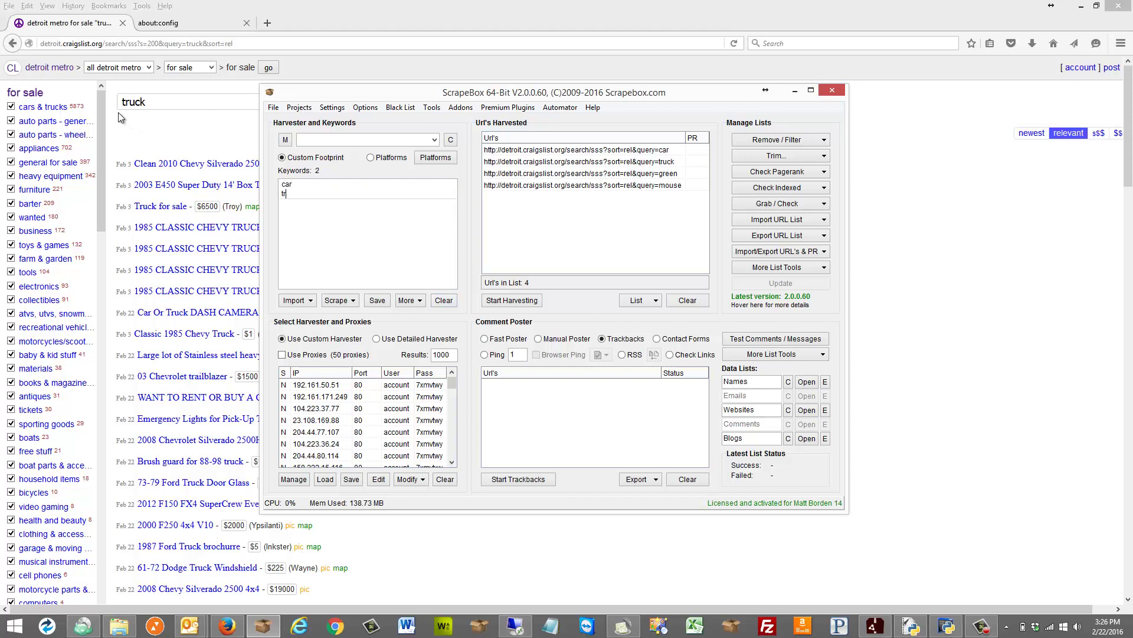
pyautogui.press('Return')
pyautogui.write('green')
pyautogui.press('Return')
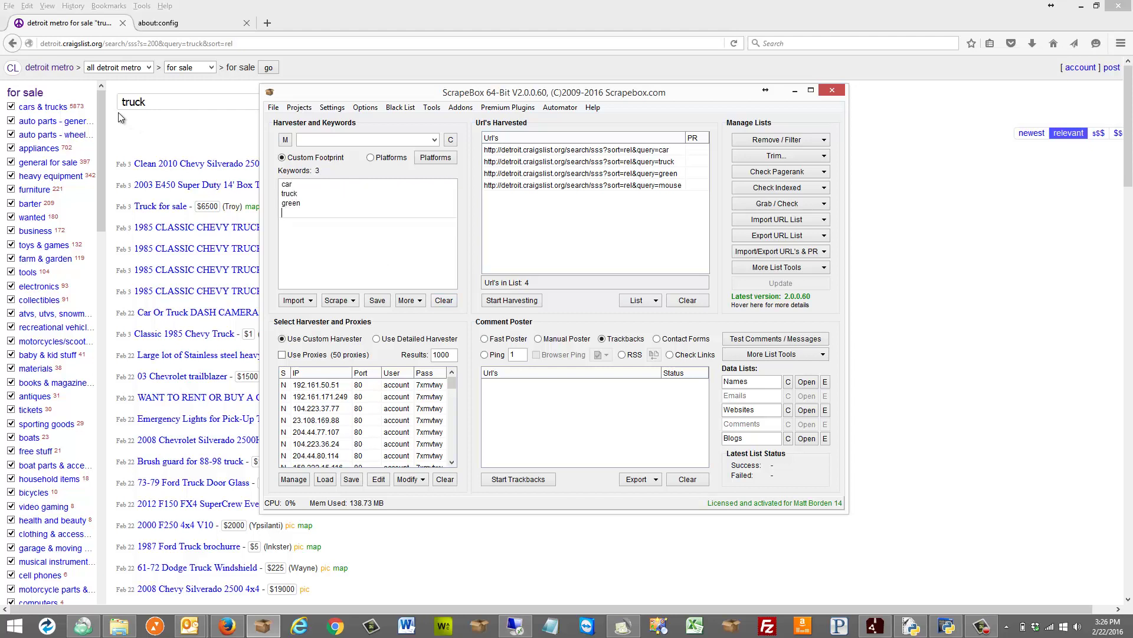
pyautogui.write('mouse')
# - Merge the Detroit Search file with the keywords and look over the generated search URLs
pyautogui.click(285, 139)
pyautogui.doubleClick(428, 196)
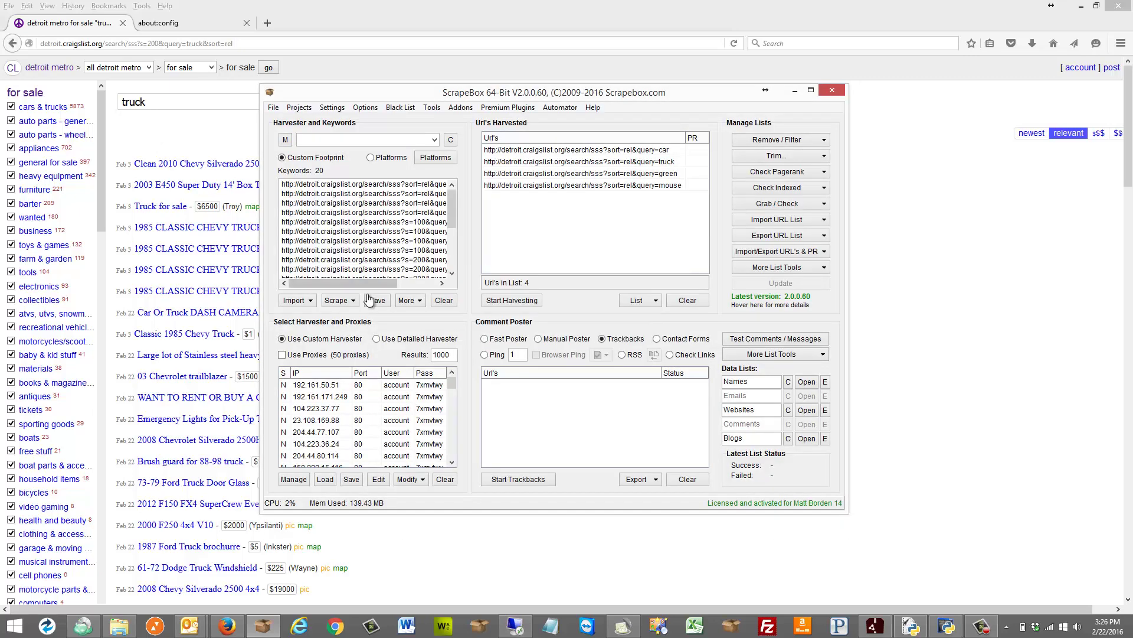
pyautogui.moveTo(357, 283); pyautogui.dragTo(426, 285)
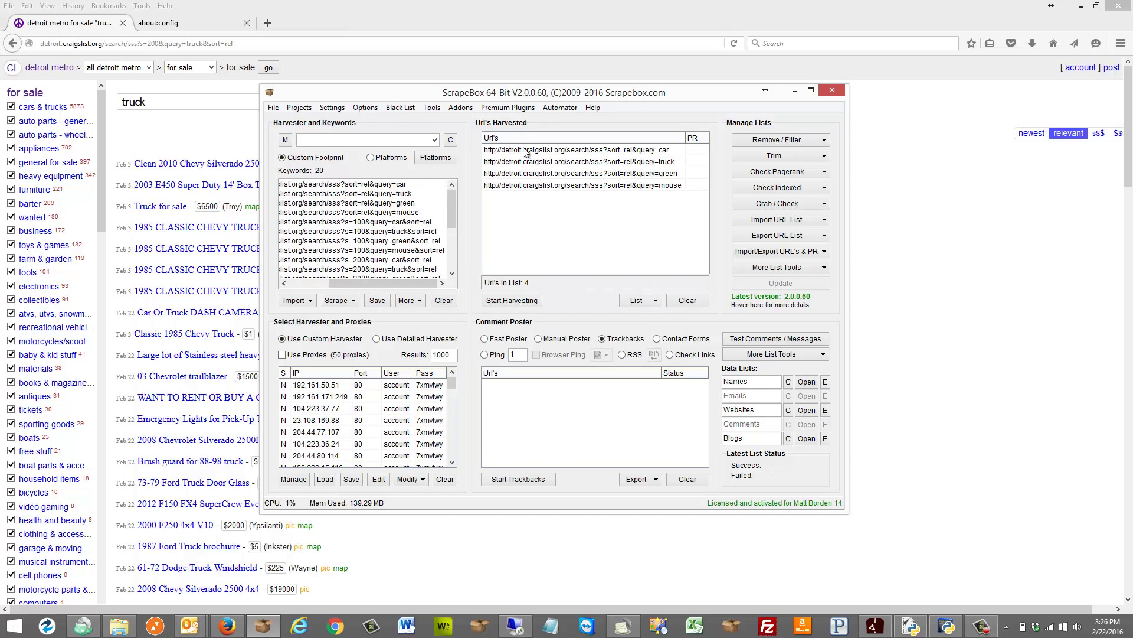
# - Open the Link Extractor addon and load its URL list from the ScrapeBox harvester
pyautogui.click(469, 109)
pyautogui.click(519, 346)
pyautogui.scroll(-2, 362, 236)
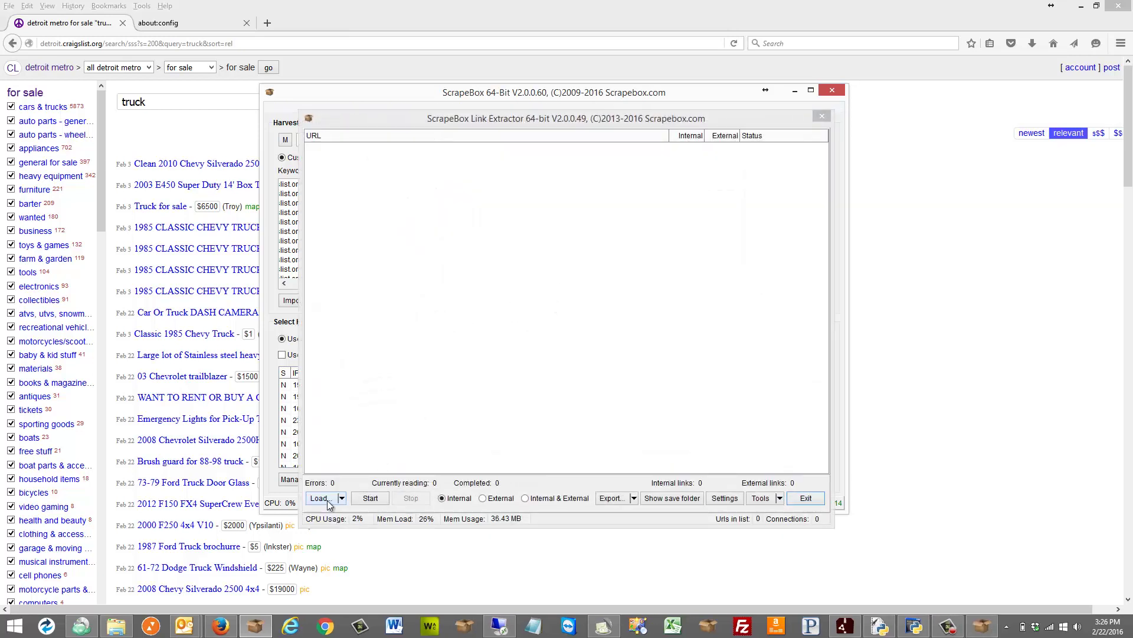
pyautogui.click(334, 499)
pyautogui.click(346, 526)
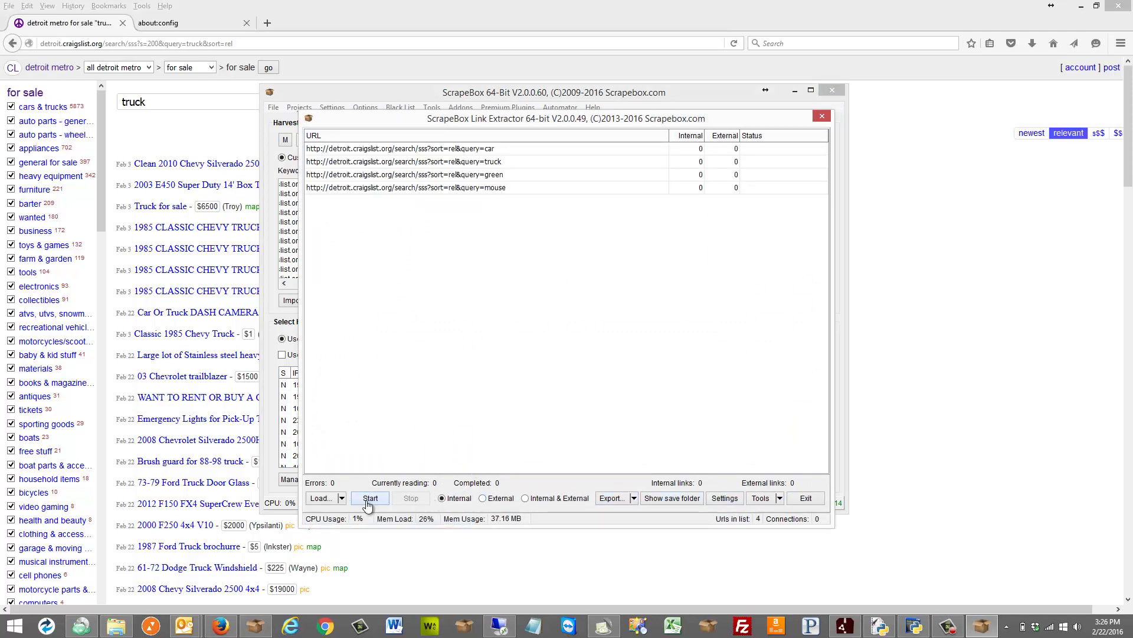
pyautogui.click(334, 499)
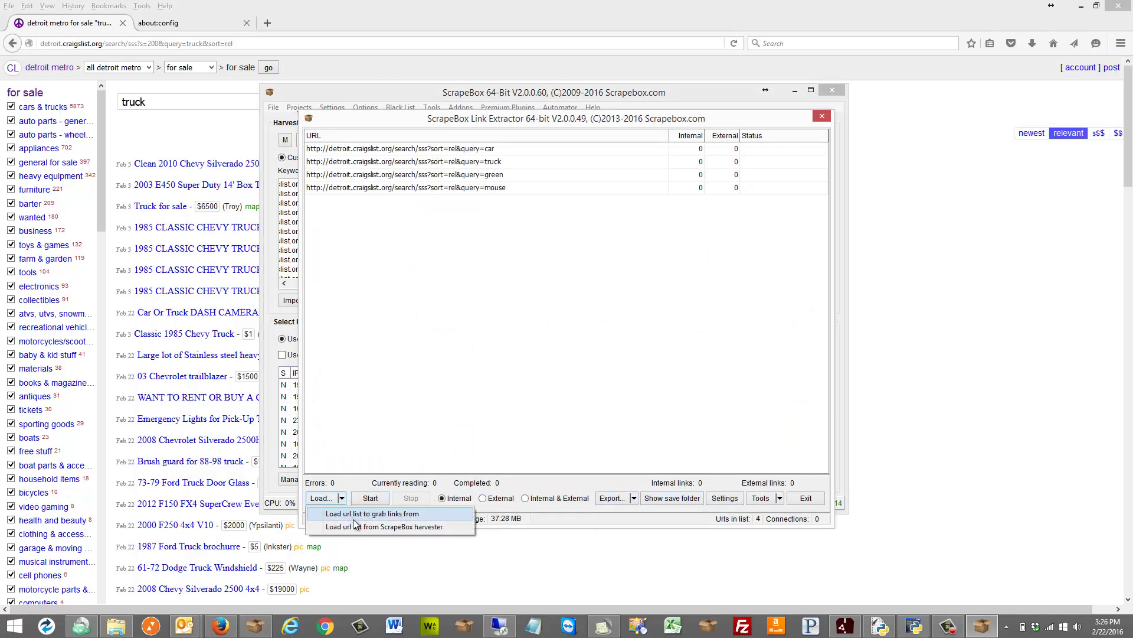
# - Copy all merged search URLs from the keyword list and replace the harvested URL list with them
pyautogui.click(301, 238)
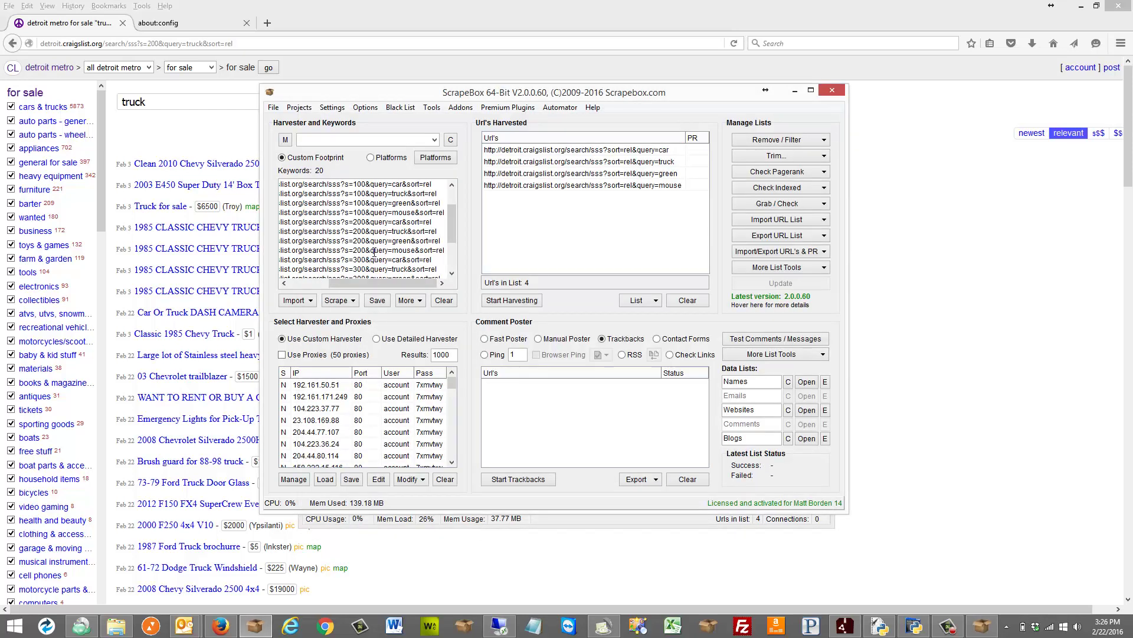
pyautogui.hotkey('ctrl', 'a')
pyautogui.rightClick(419, 243)
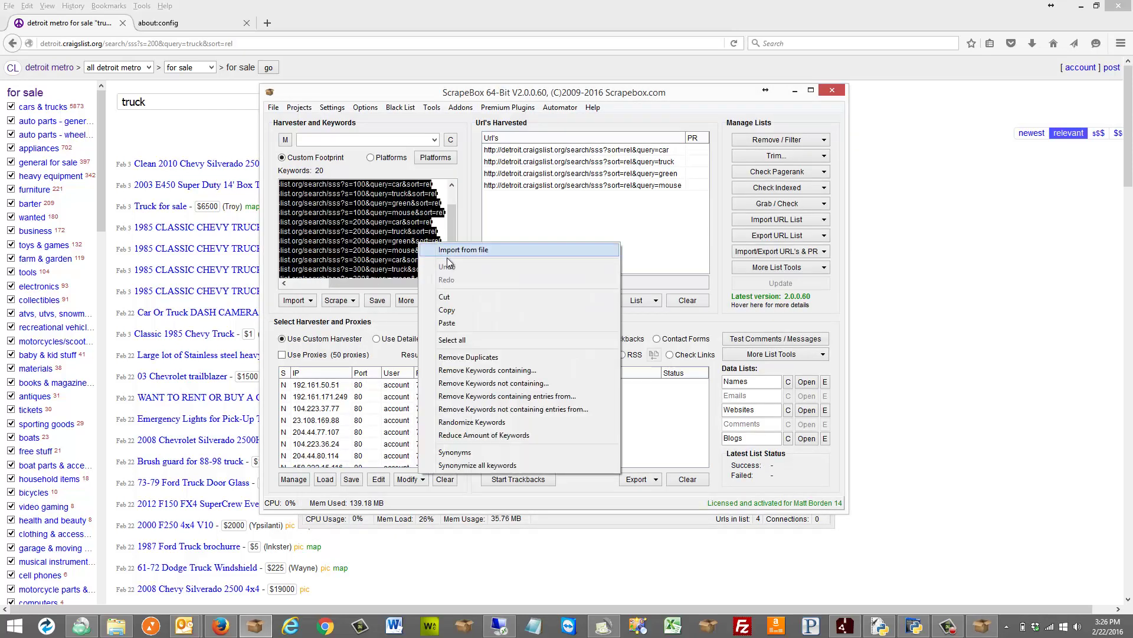
pyautogui.click(457, 317)
pyautogui.click(688, 299)
pyautogui.rightClick(610, 232)
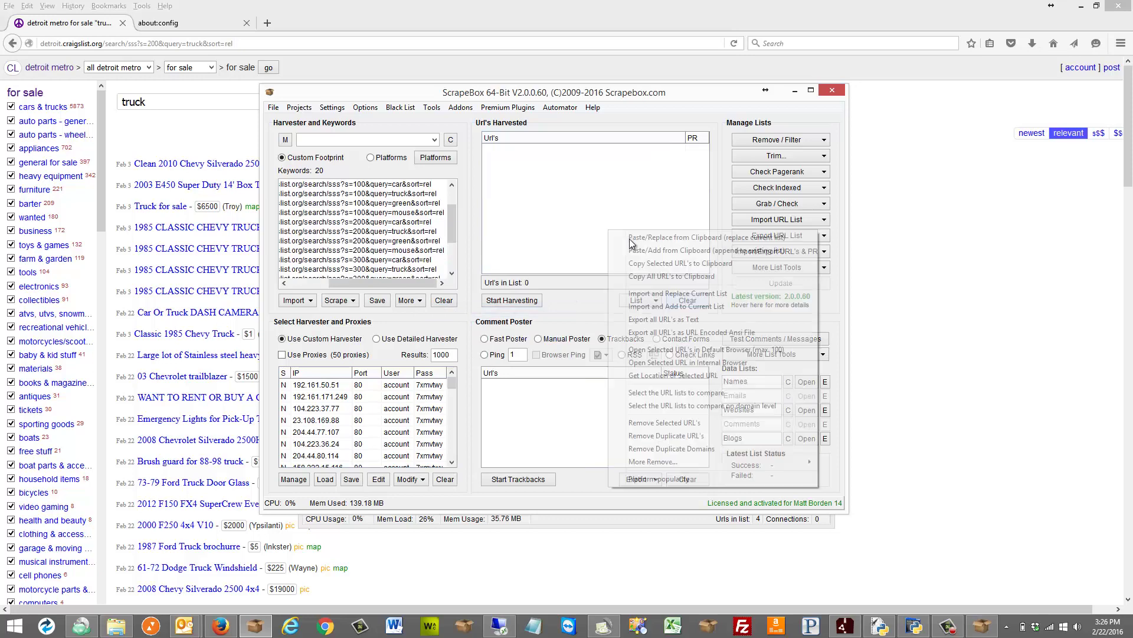
pyautogui.click(641, 241)
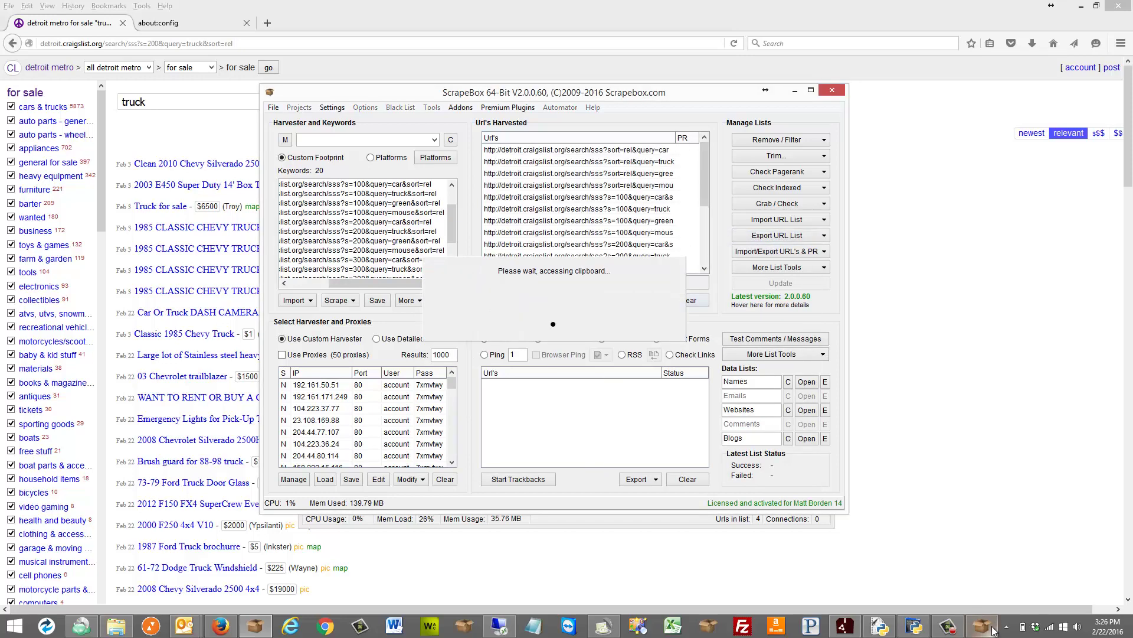
# - Reload the harvester list into the Link Extractor and extract the internal links, dismissing the save notice
pyautogui.click(981, 626)
pyautogui.click(326, 498)
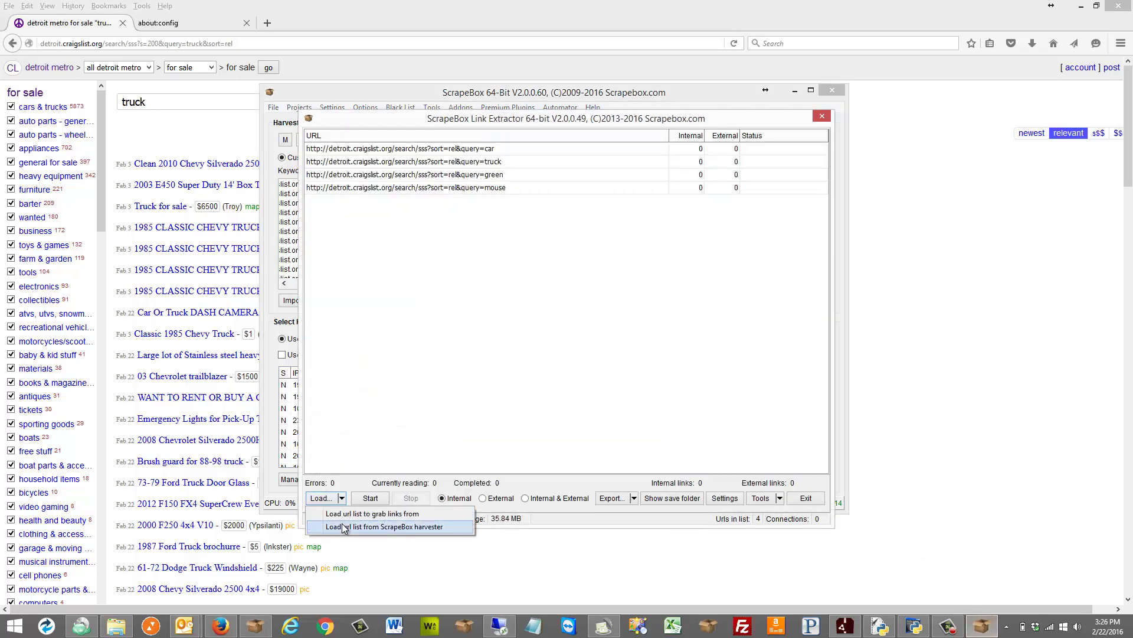
pyautogui.click(371, 527)
pyautogui.click(371, 499)
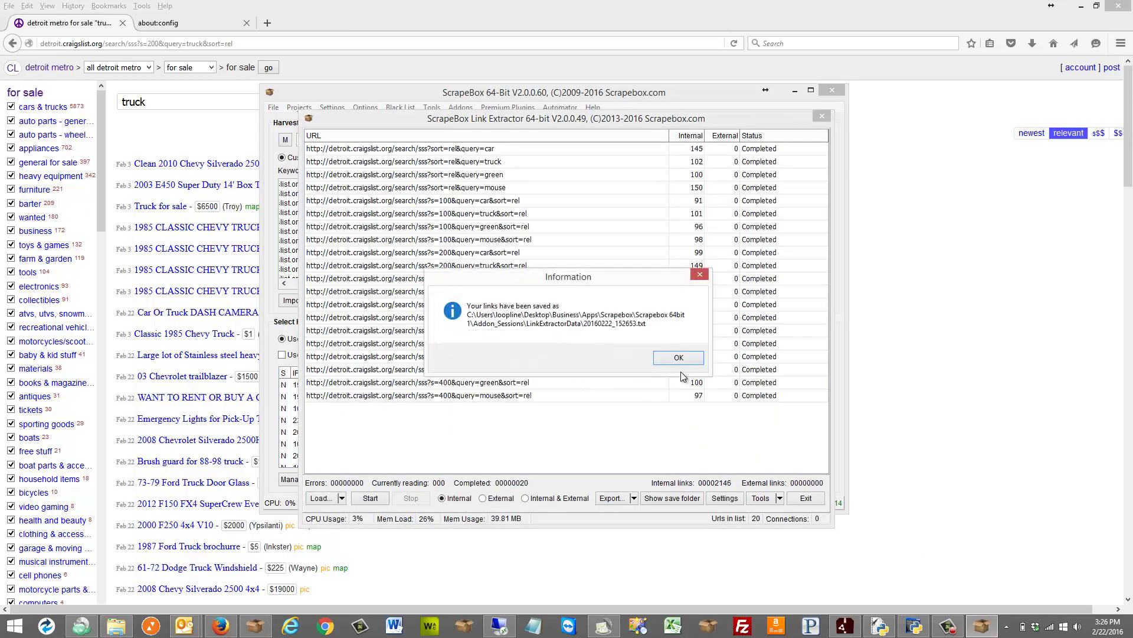
pyautogui.click(677, 359)
# - Show the Link Extractor's save folder and open the 20160222_152653 text file in Notepad
pyautogui.click(702, 498)
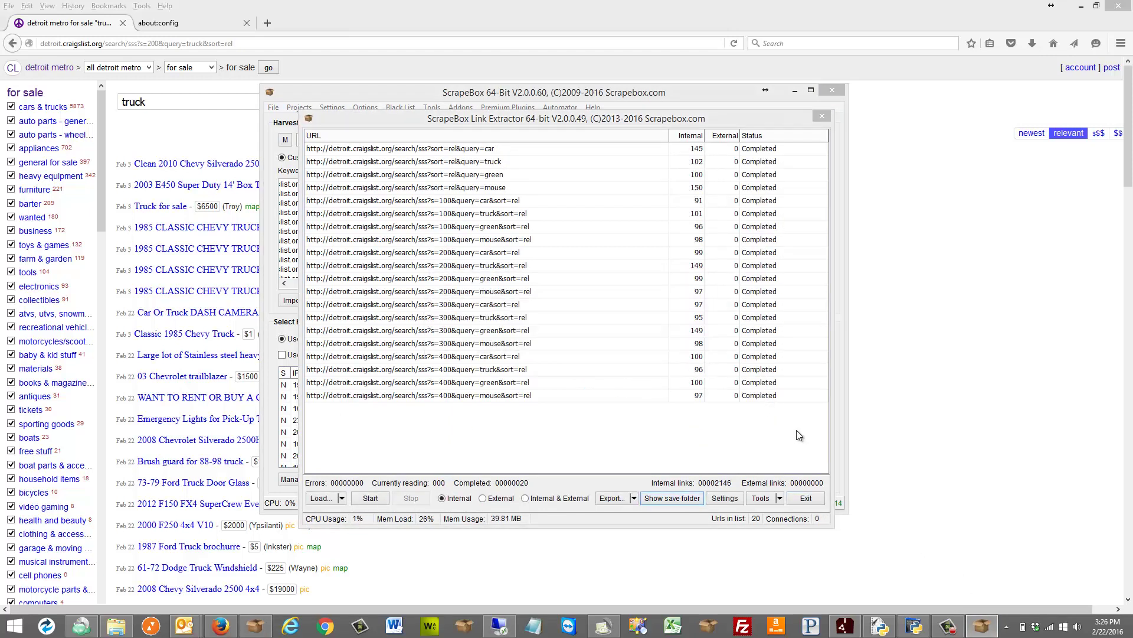
pyautogui.click(829, 485)
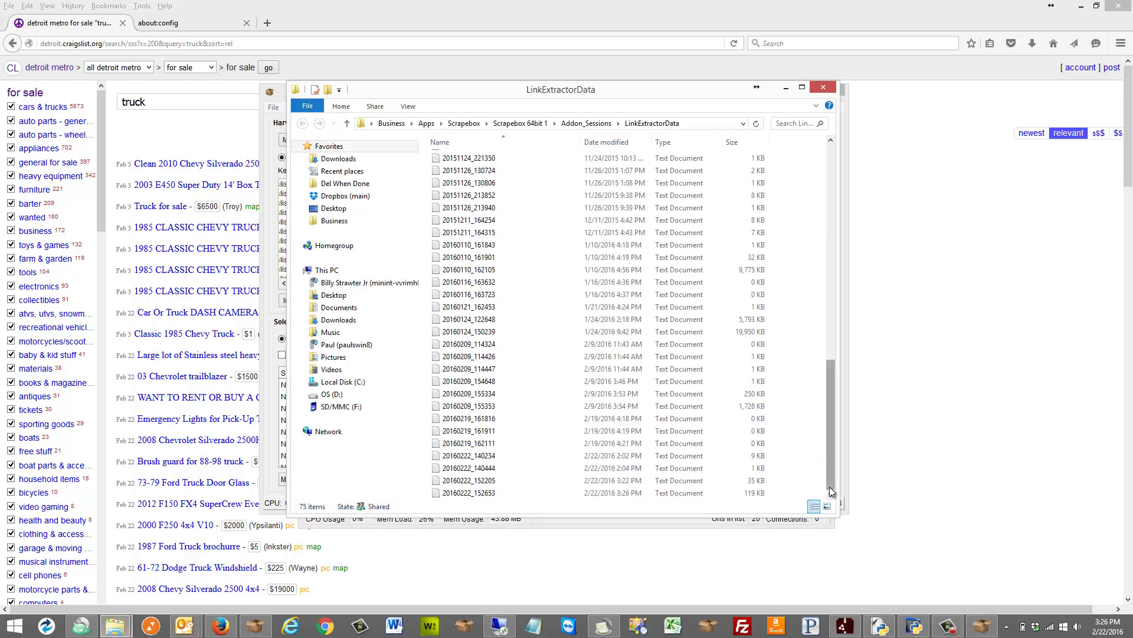
pyautogui.doubleClick(466, 493)
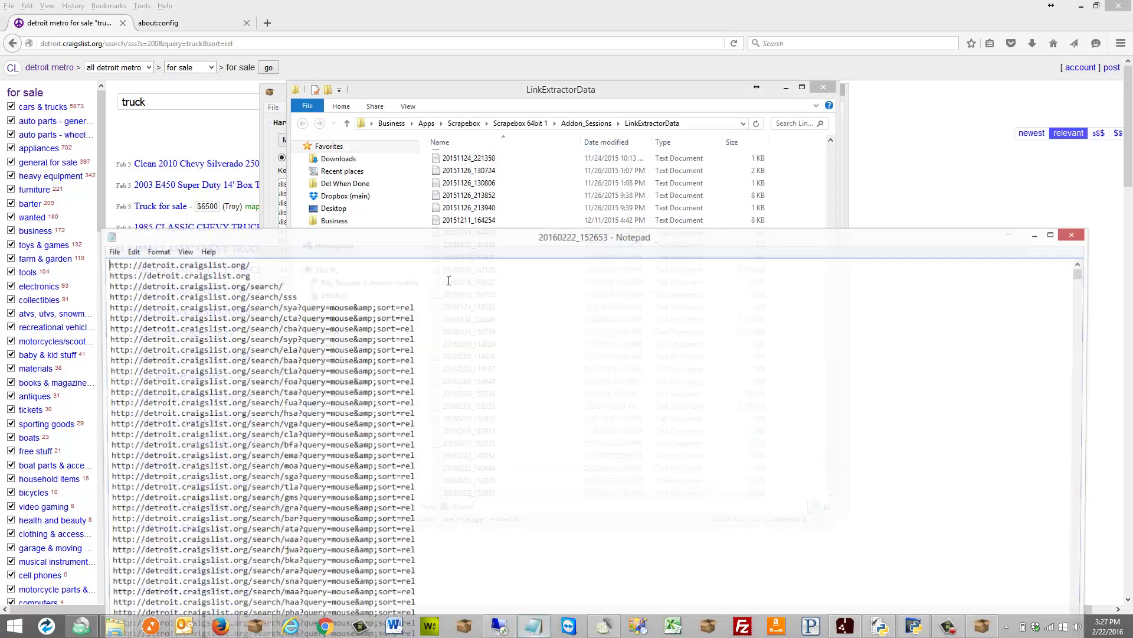
pyautogui.click(432, 319)
pyautogui.moveTo(422, 238); pyautogui.dragTo(413, 99)
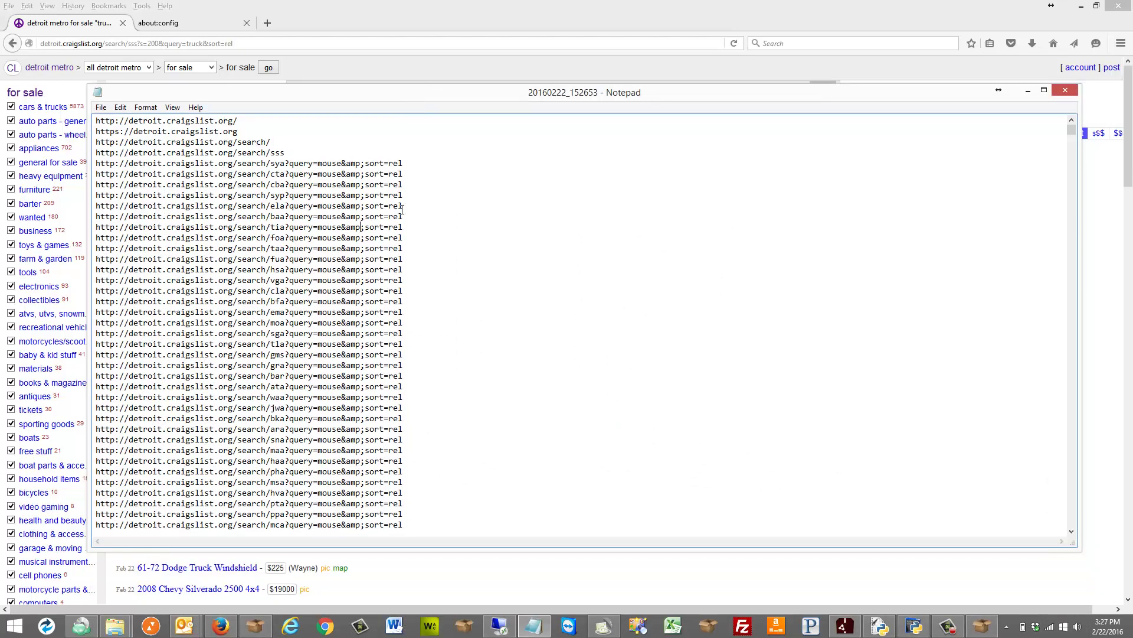
# - Look over the mouse-query search page links near the beginning of the extracted file
pyautogui.scroll(-5, 430, 229)
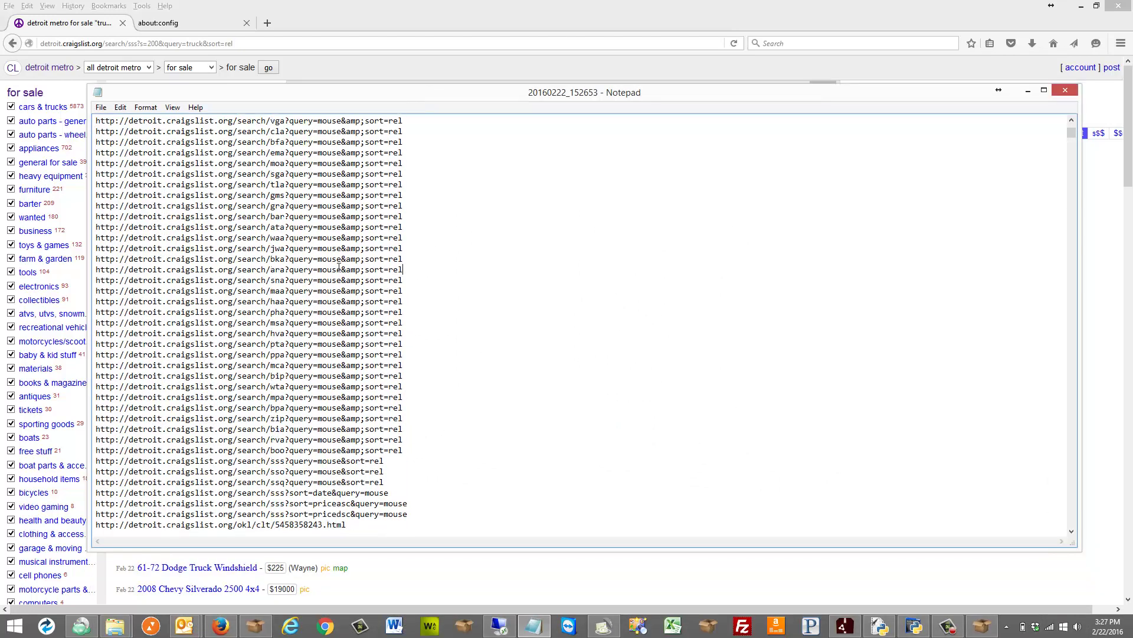
pyautogui.moveTo(403, 270); pyautogui.dragTo(46, 266)
pyautogui.click(620, 152)
pyautogui.moveTo(660, 96); pyautogui.dragTo(652, 315)
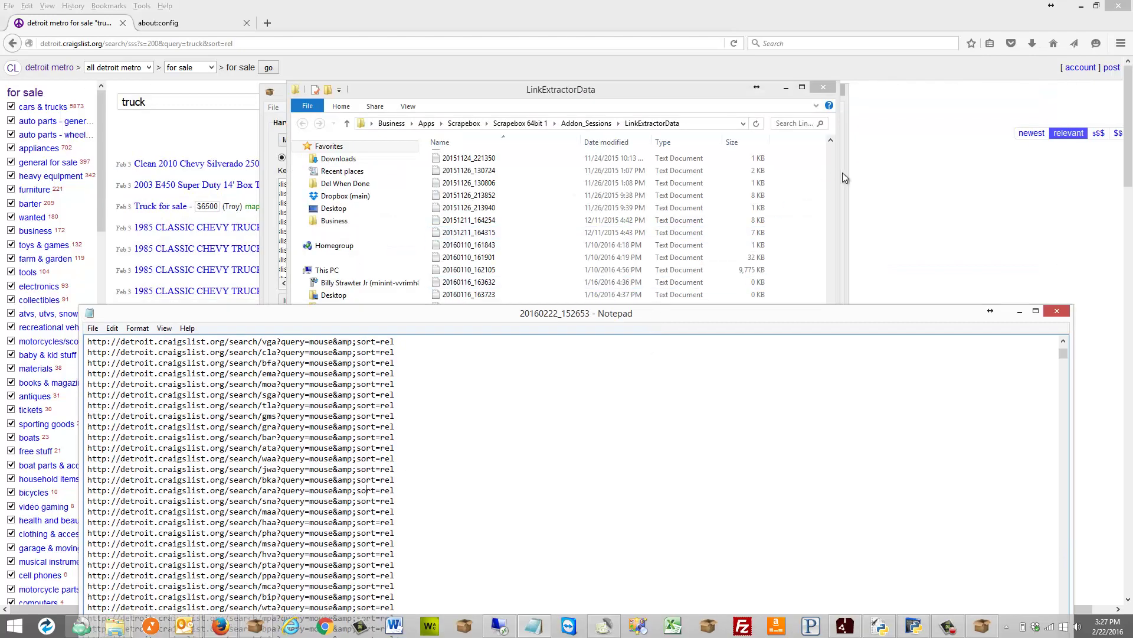
# - Check the URL removal filters in the Link Extractor settings, close them and return to the extracted links file
pyautogui.click(842, 172)
pyautogui.click(725, 497)
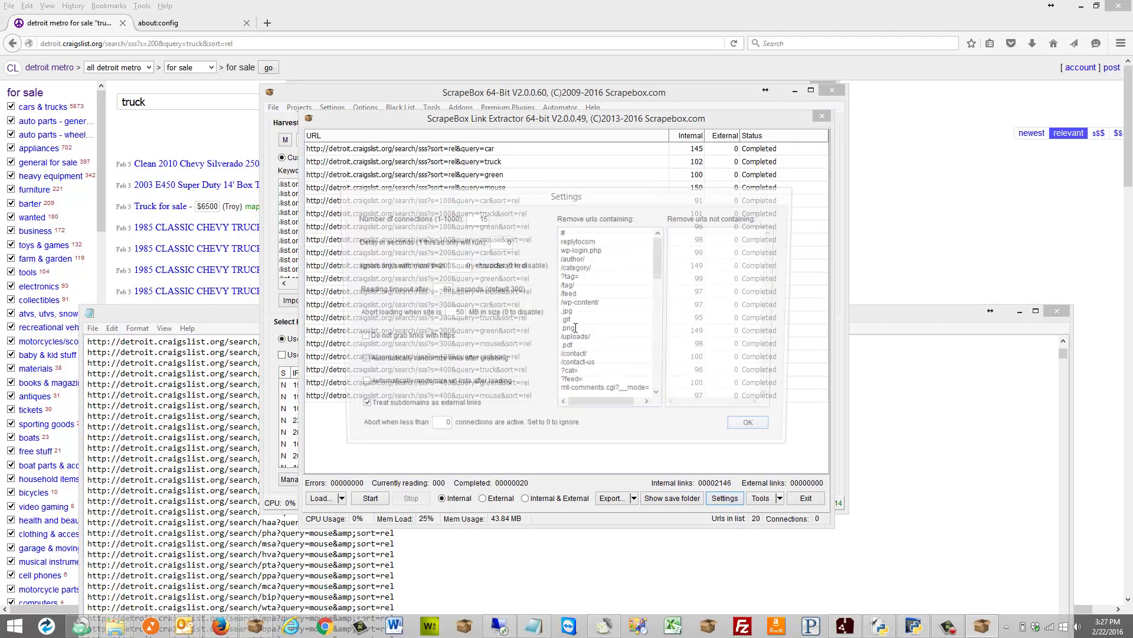
pyautogui.click(755, 429)
pyautogui.moveTo(448, 317); pyautogui.dragTo(422, 115)
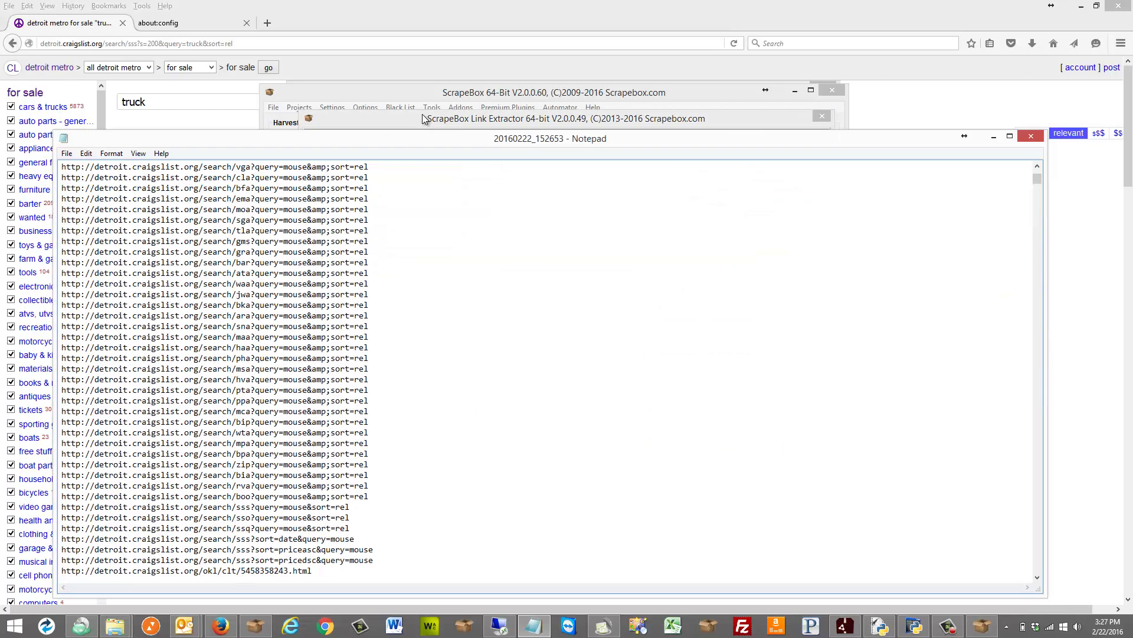
# - Examine the individual listing links below the search page links, highlighting them through the file
pyautogui.scroll(-6, 324, 290)
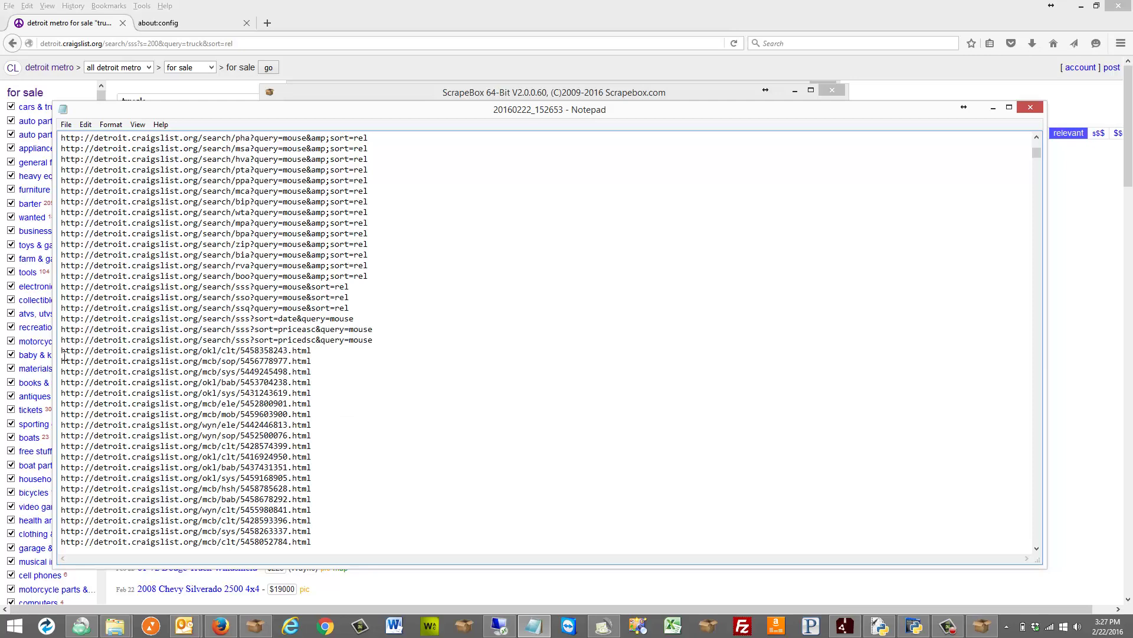
pyautogui.moveTo(62, 350); pyautogui.dragTo(466, 597)
pyautogui.scroll(-10, 339, 470)
pyautogui.scroll(-3, 340, 456)
pyautogui.scroll(-3, 337, 445)
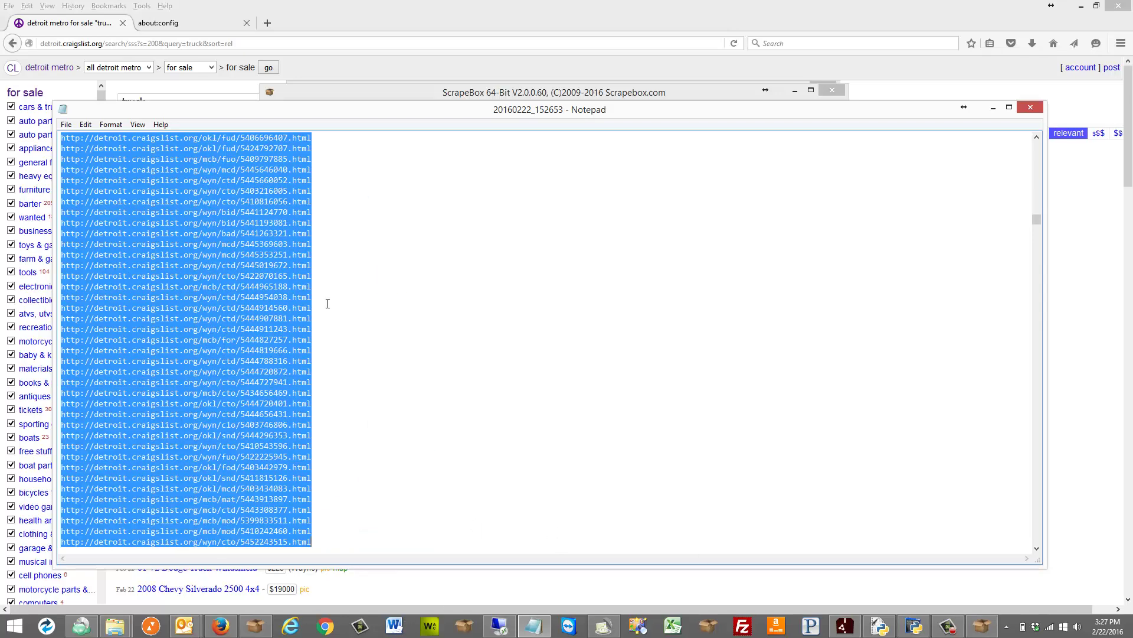
# - Copy all links from the Notepad file and replace ScrapeBox's harvested URL list with them
pyautogui.click(392, 236)
pyautogui.hotkey('ctrl', 'a')
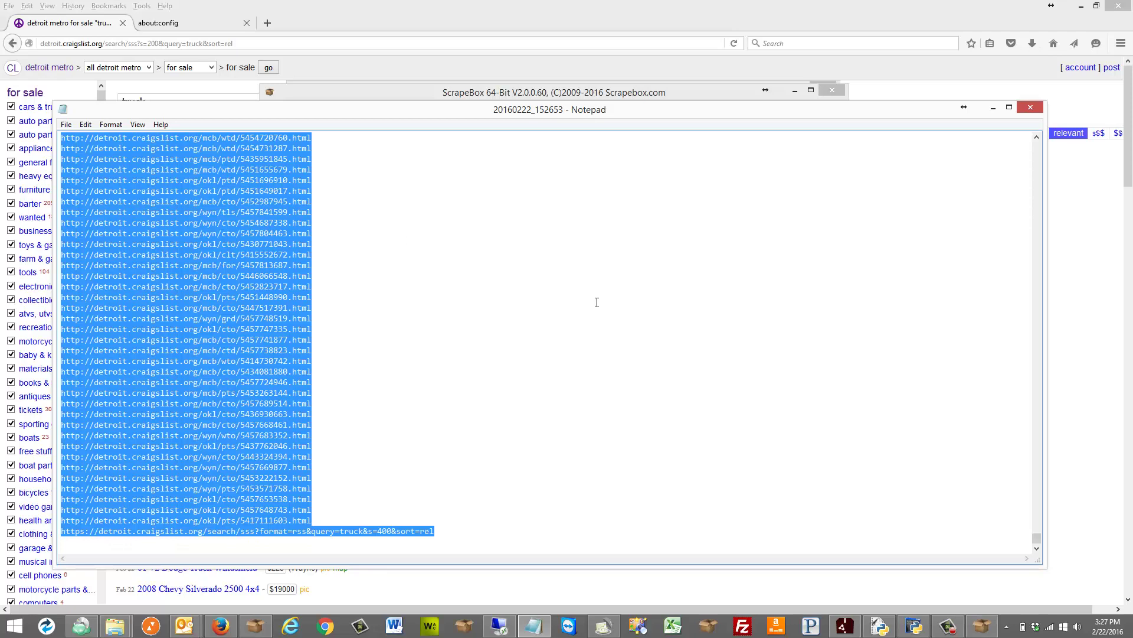
pyautogui.click(255, 626)
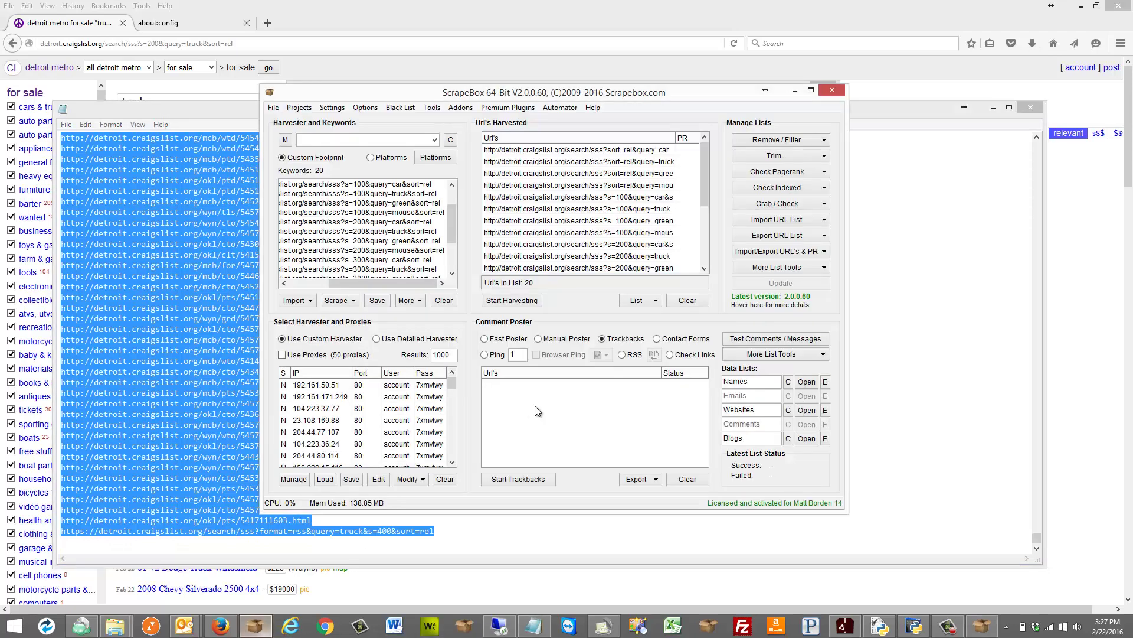
pyautogui.click(683, 300)
pyautogui.click(654, 216)
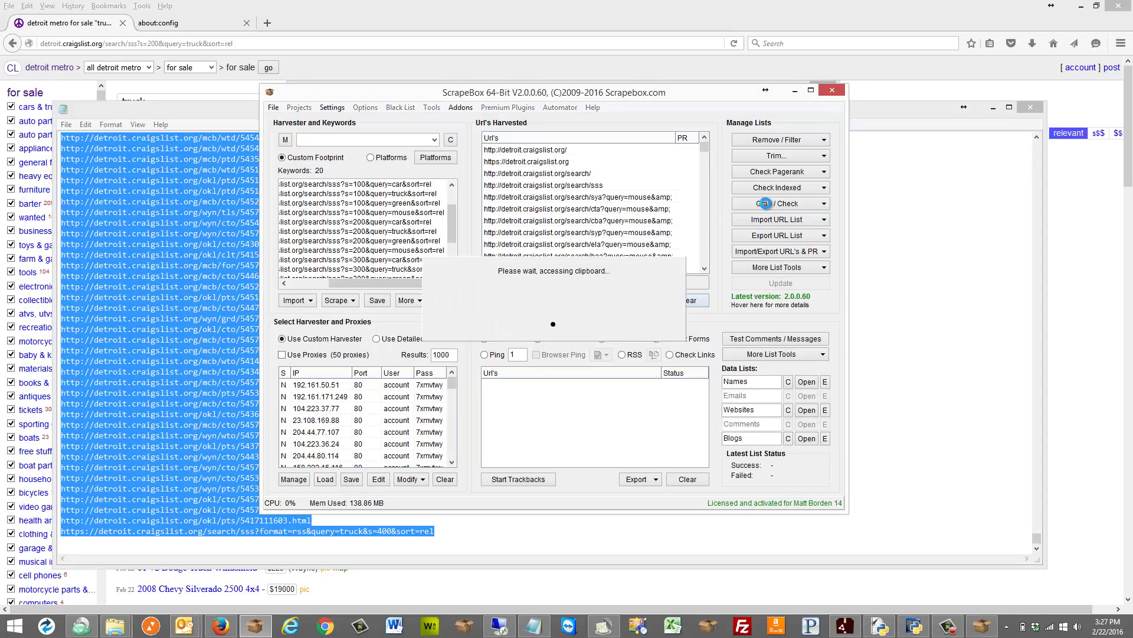
# - Grab emails by crawling the harvested URLs to level 2, stop the crawl and close the email grabber
pyautogui.click(767, 204)
pyautogui.click(779, 245)
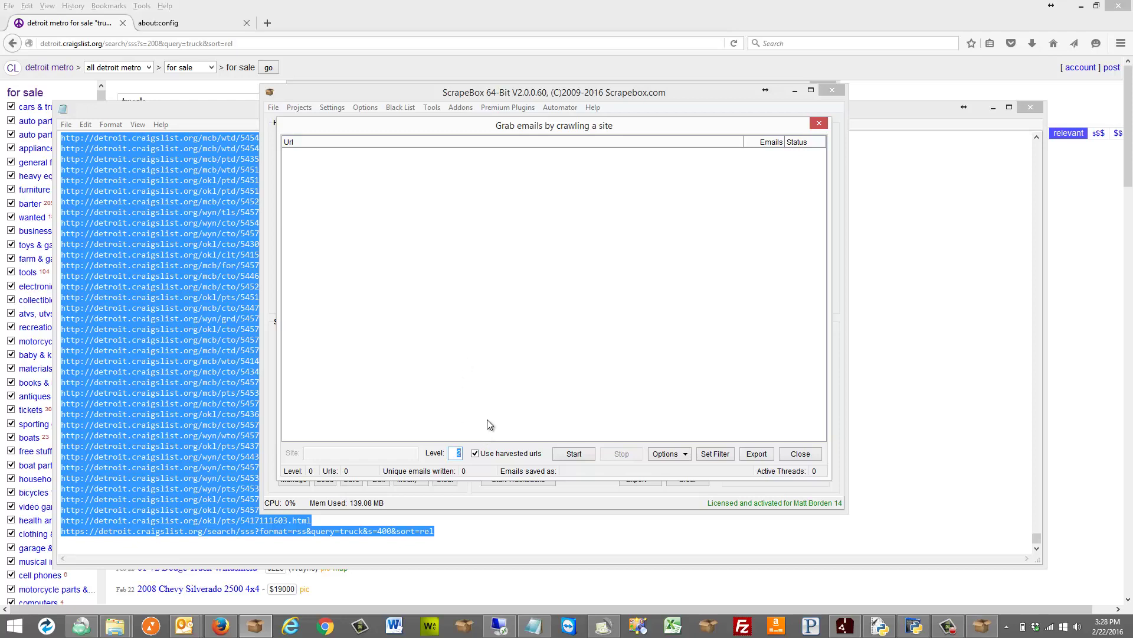
pyautogui.click(588, 455)
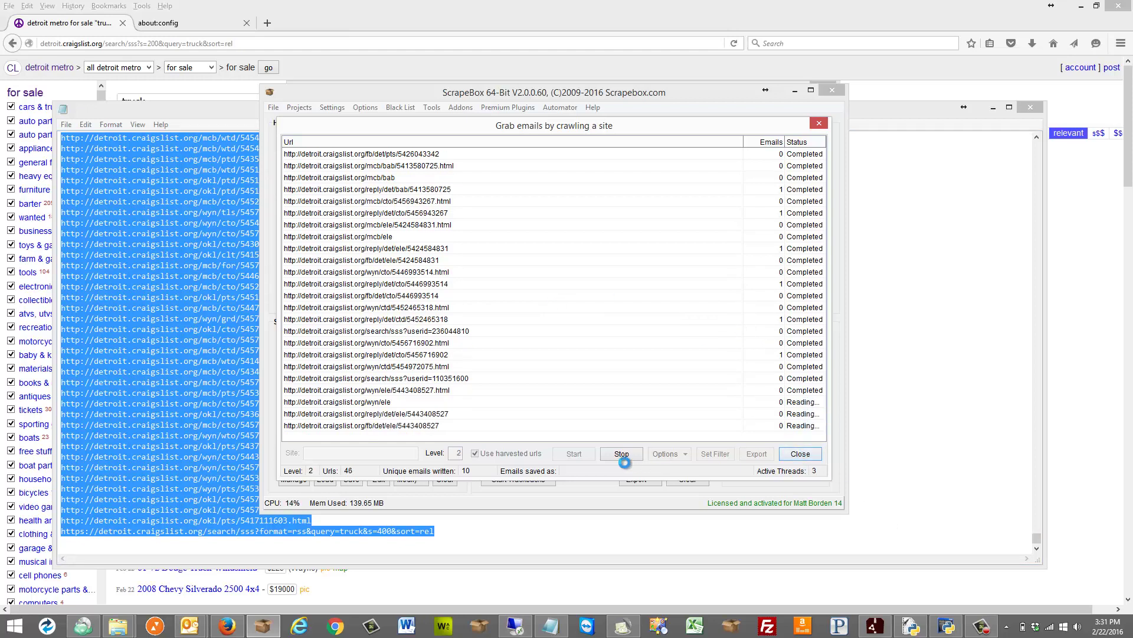
pyautogui.click(622, 453)
pyautogui.click(799, 454)
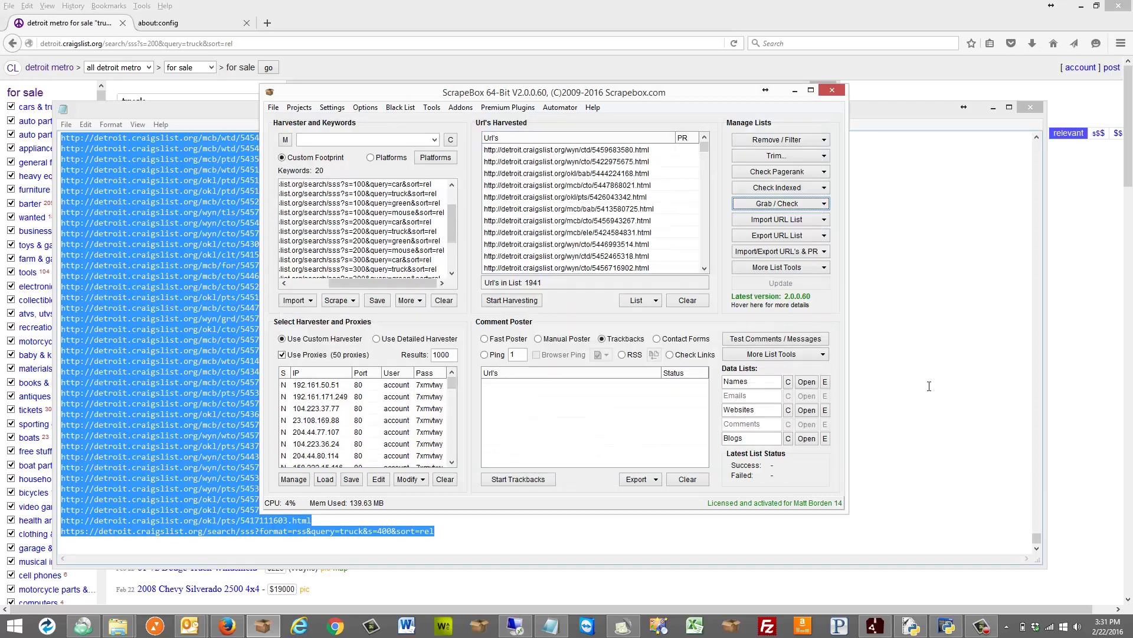
# - Launch the Link Extractor addon again and bring the Craigslist truck search results forward in the browser
pyautogui.click(469, 108)
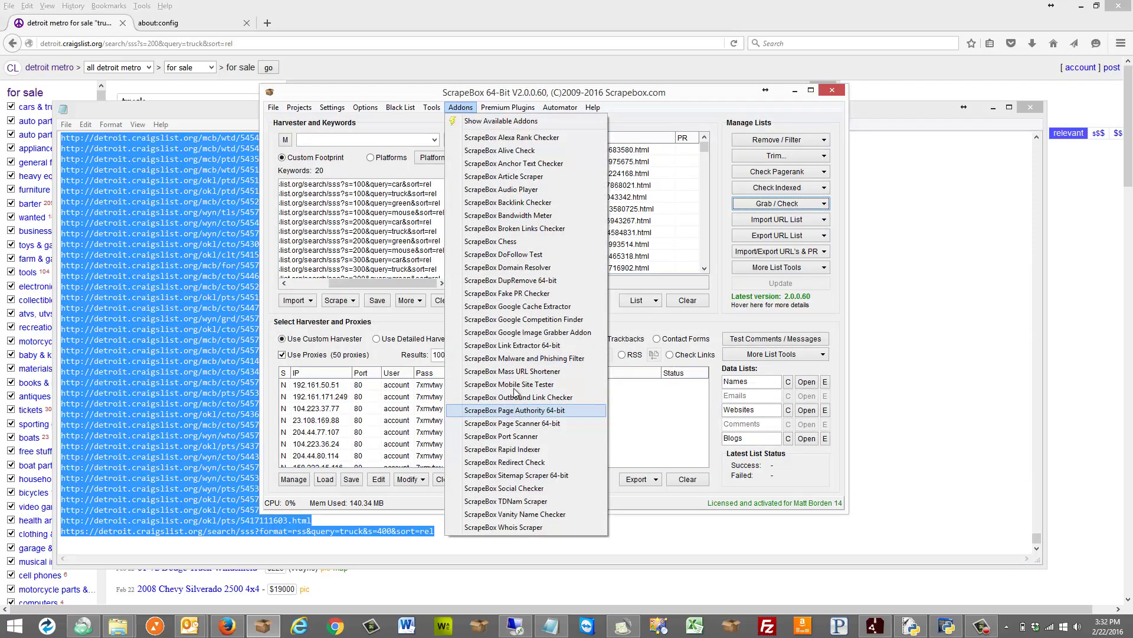
pyautogui.click(513, 345)
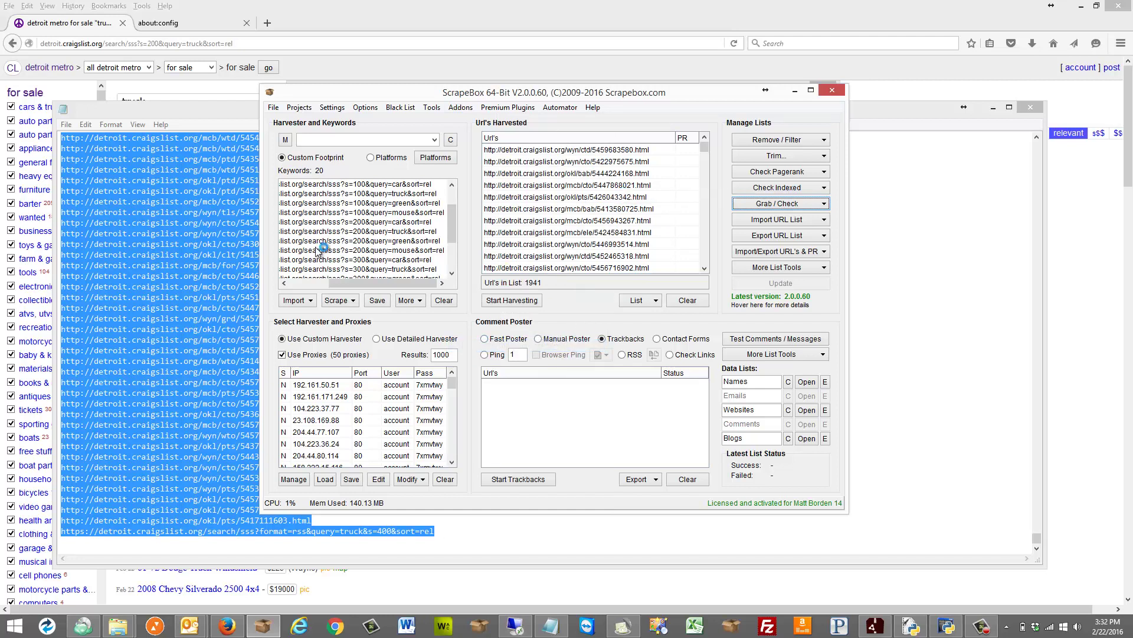
pyautogui.click(310, 24)
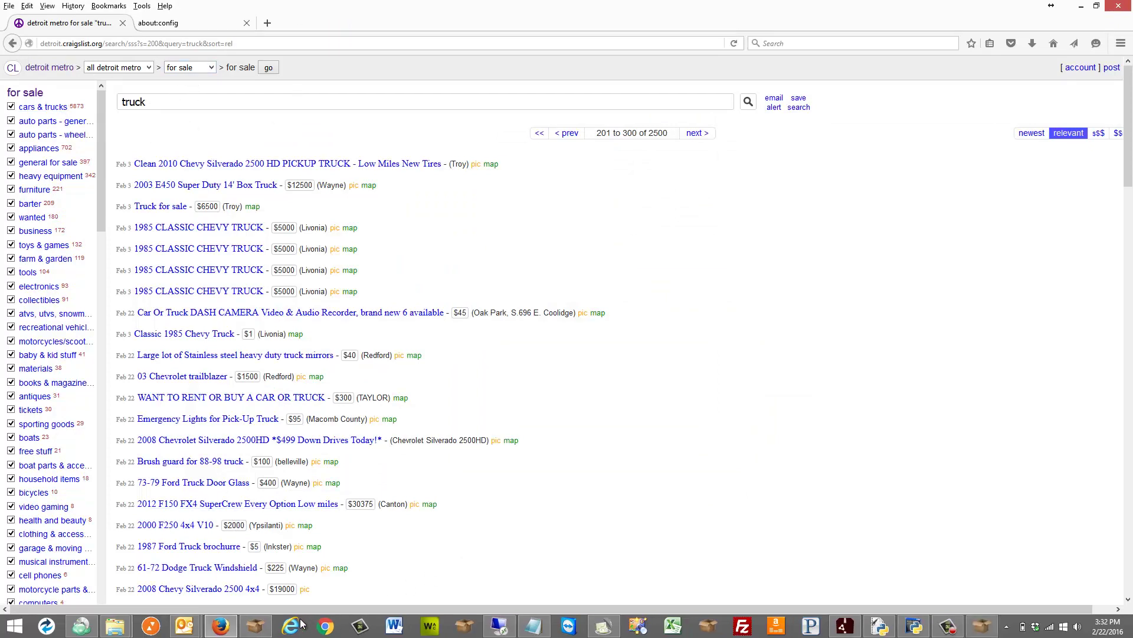
pyautogui.click(255, 625)
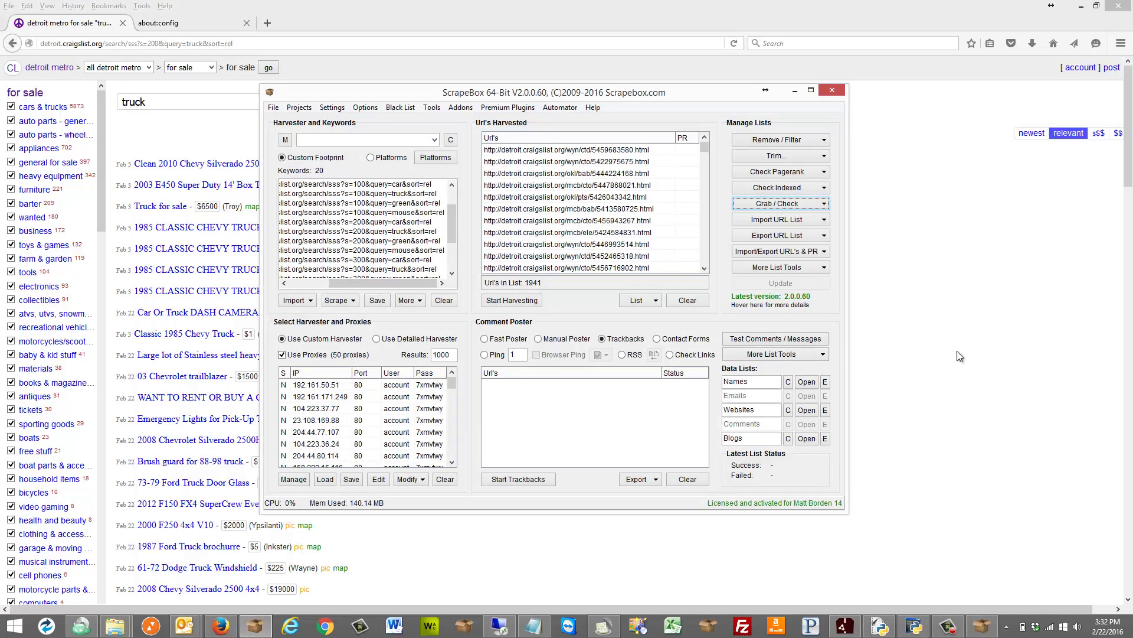
pyautogui.click(938, 323)
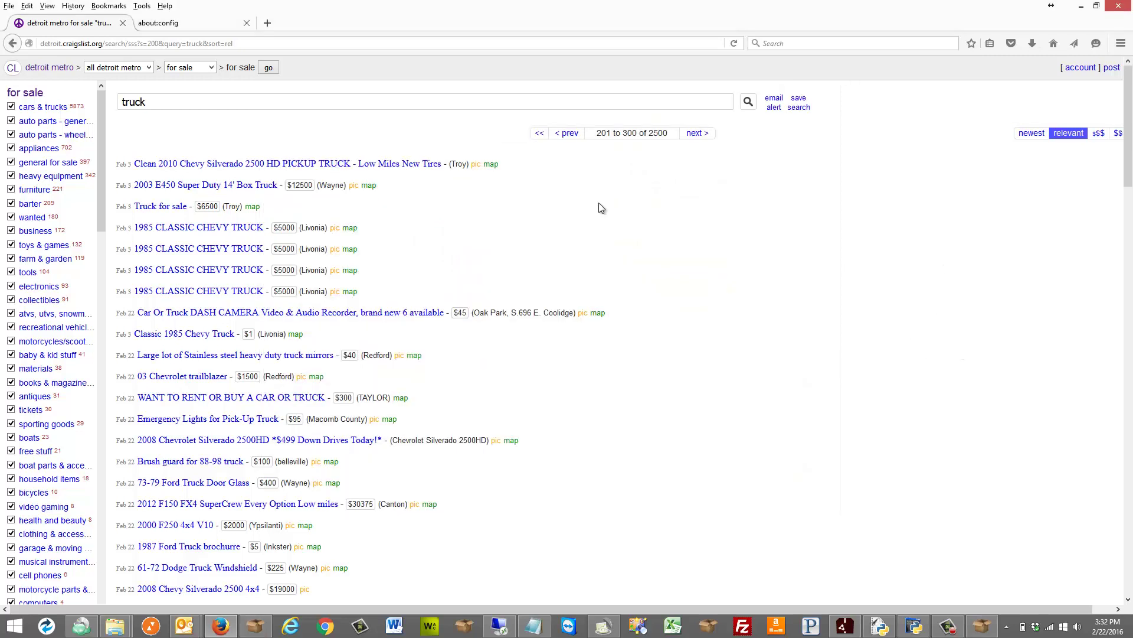
# - Open the Classic 1985 Chevy Truck listing, view its reply contact page and switch back to the Link Extractor
pyautogui.click(189, 336)
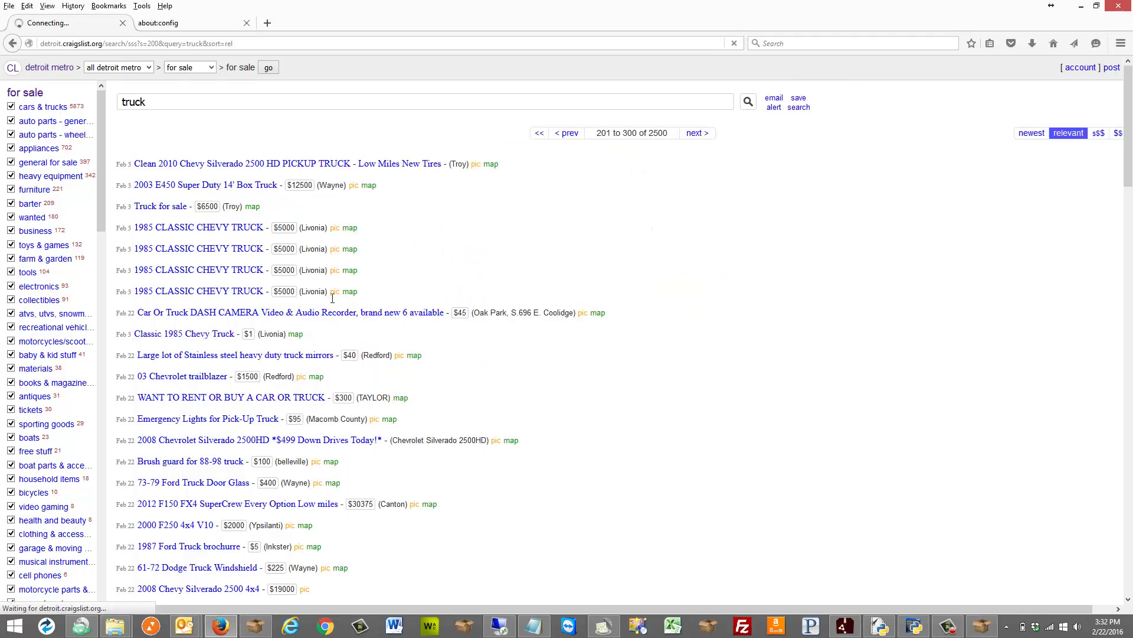
pyautogui.click(255, 626)
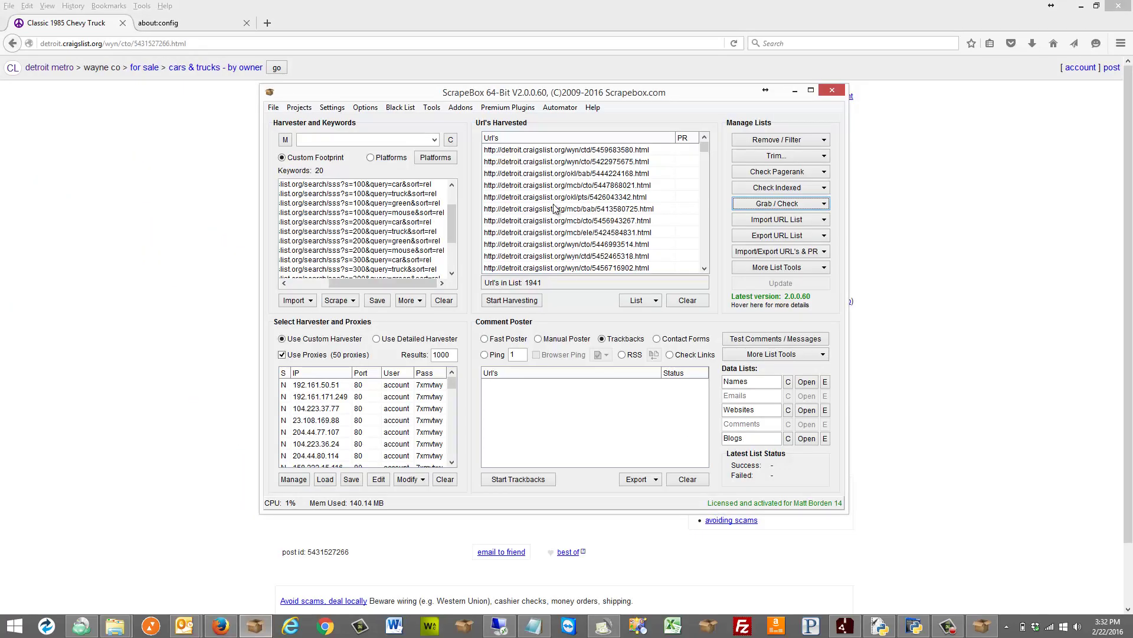
pyautogui.click(182, 167)
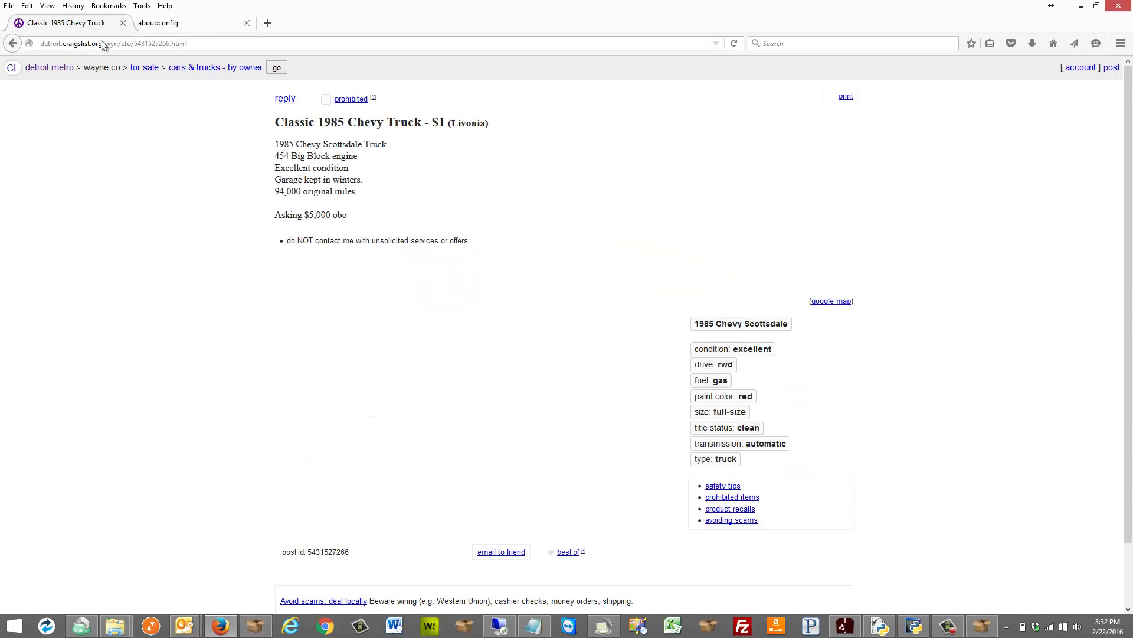
pyautogui.click(286, 100)
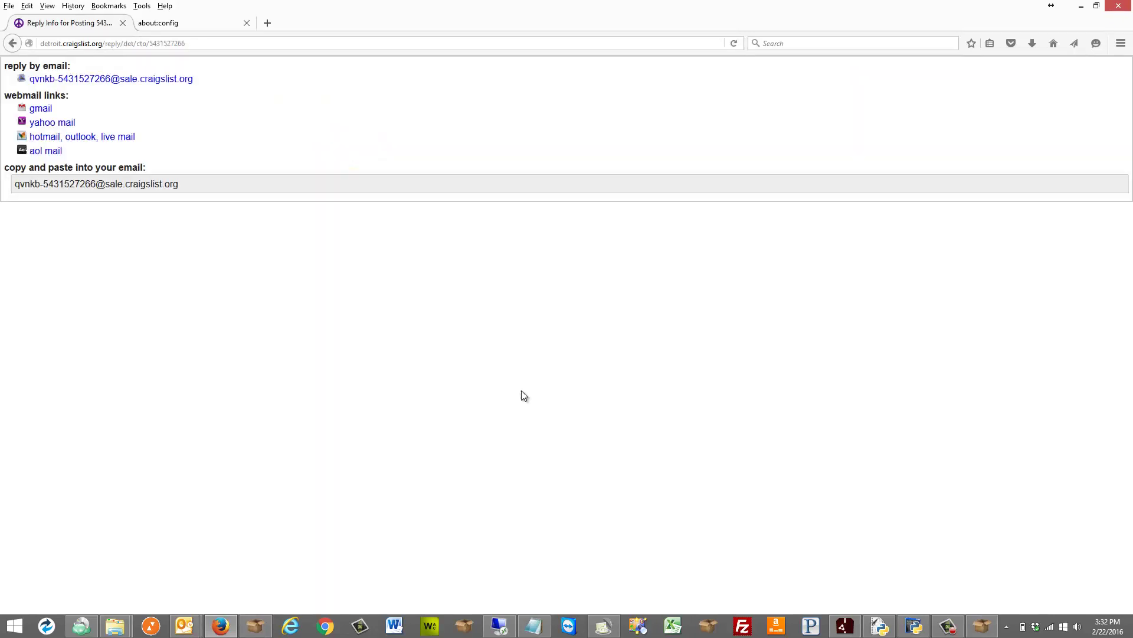
pyautogui.hotkey('alt', 'Tab')
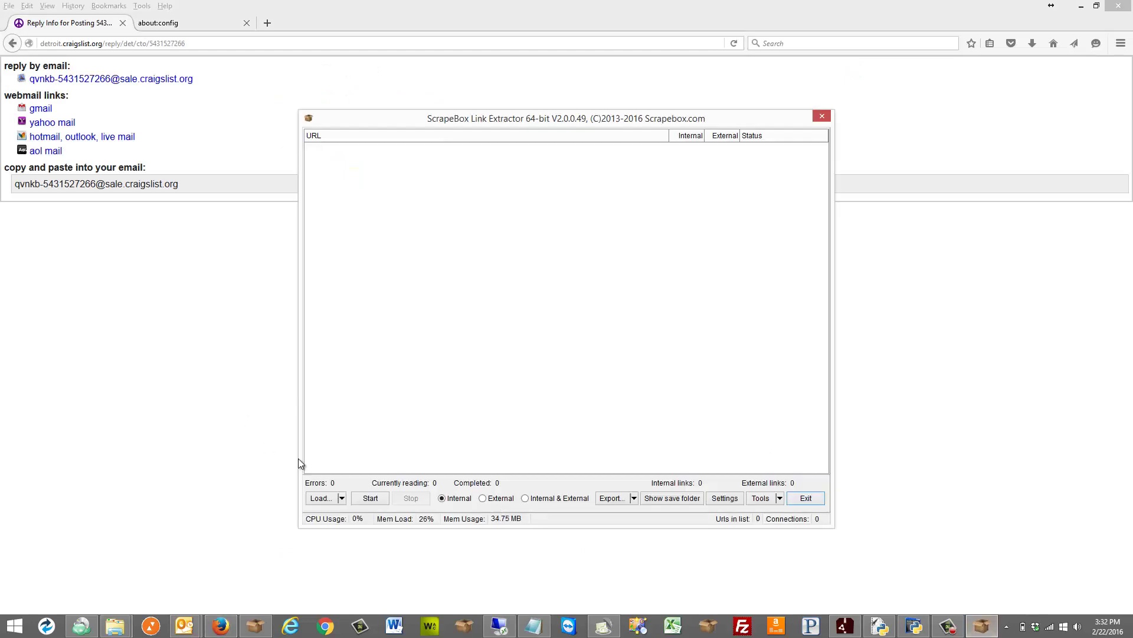
# - Load the URL list from the ScrapeBox harvester into the Link Extractor, extract internal links and stop the run partway
pyautogui.click(330, 500)
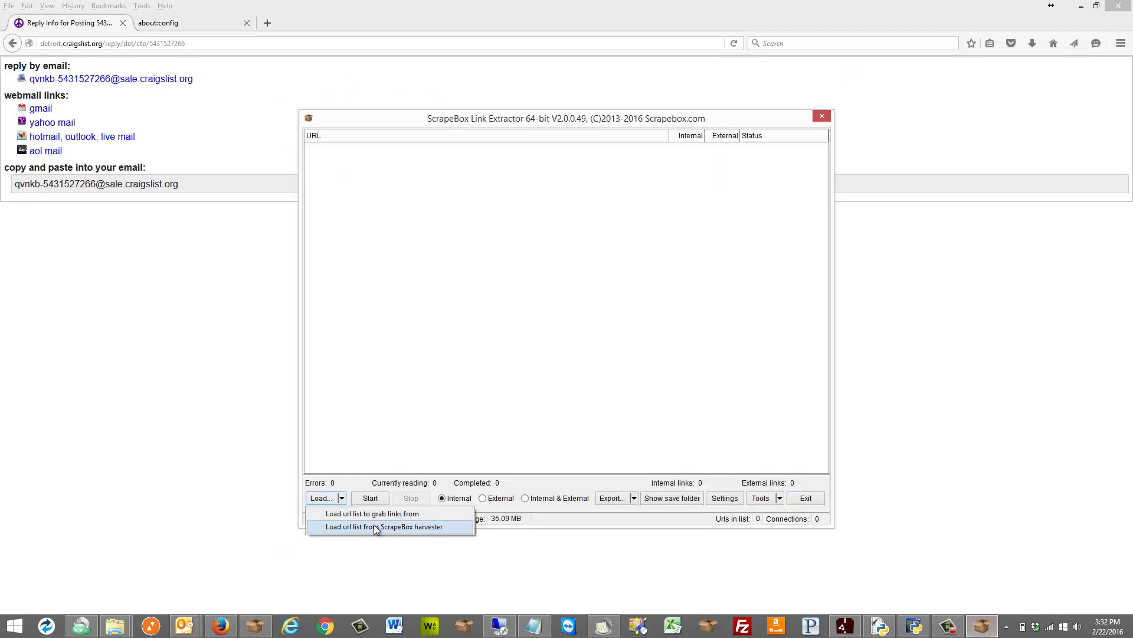
pyautogui.click(376, 527)
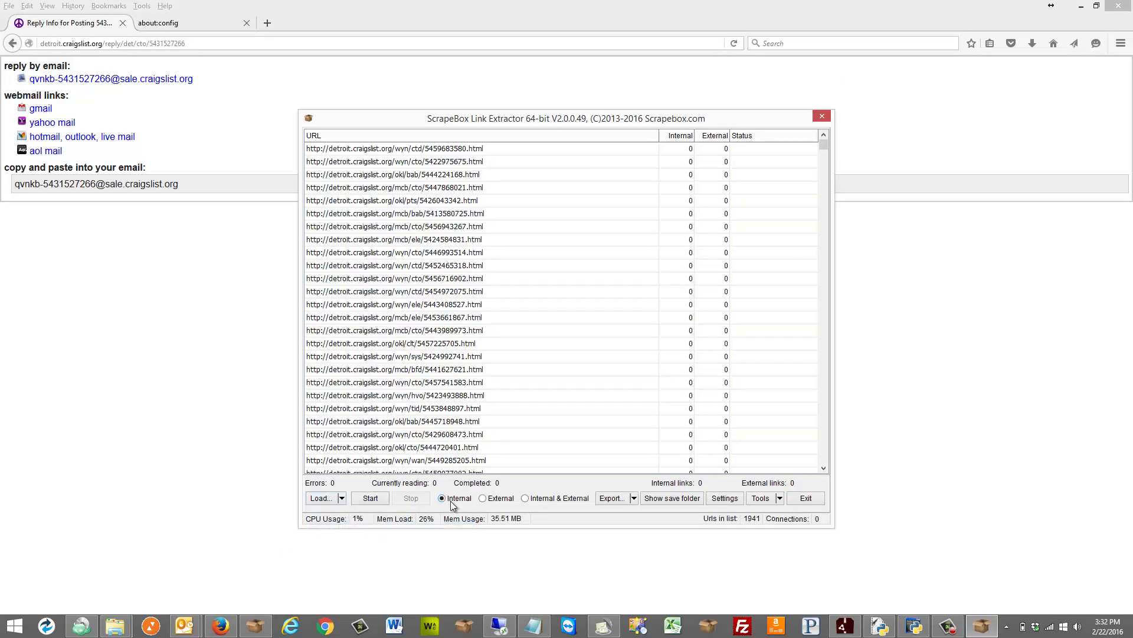
pyautogui.click(373, 502)
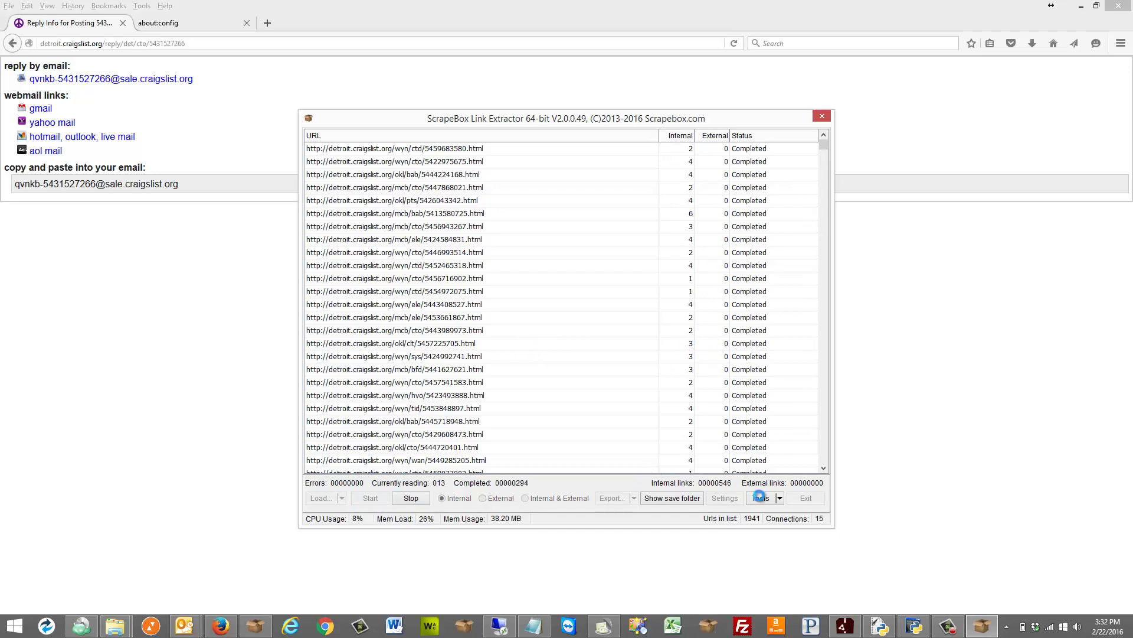
pyautogui.click(412, 499)
pyautogui.click(678, 359)
# - Open the Link Extractor's save folder and view the newest result file, 20160222_153242, in Notepad
pyautogui.click(671, 498)
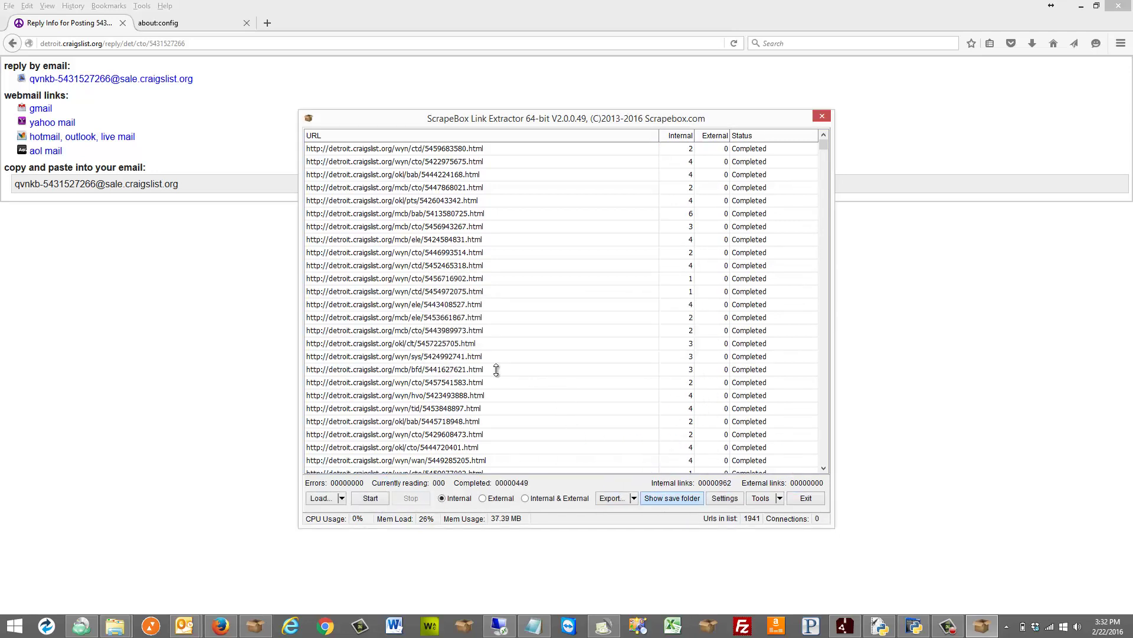
pyautogui.scroll(-1, 532, 459)
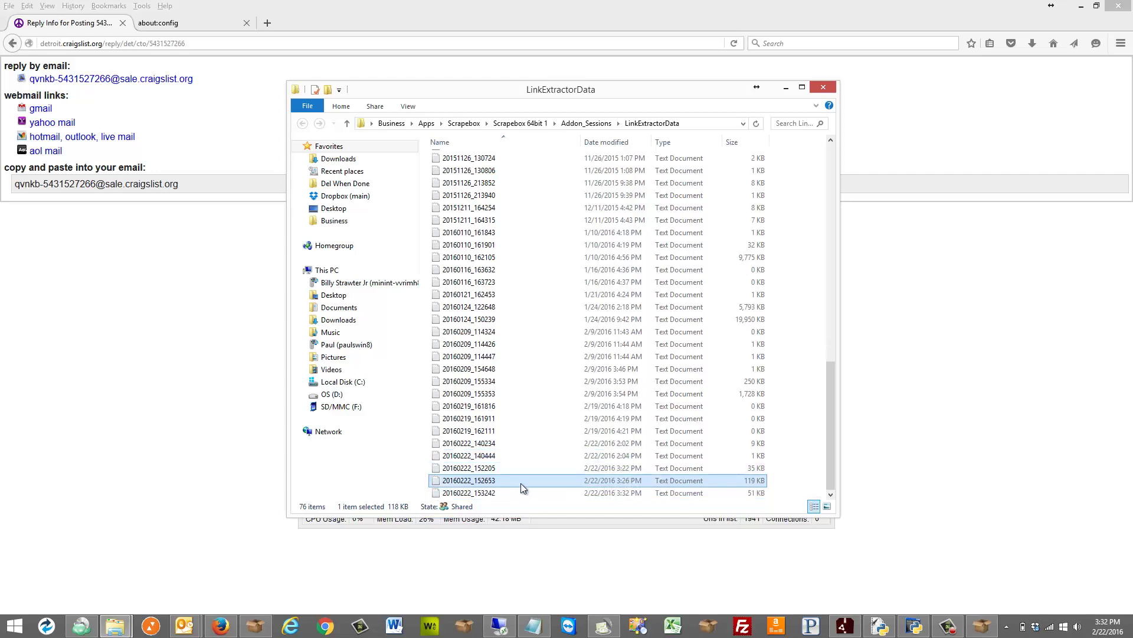
pyautogui.click(470, 494)
pyautogui.press('Return')
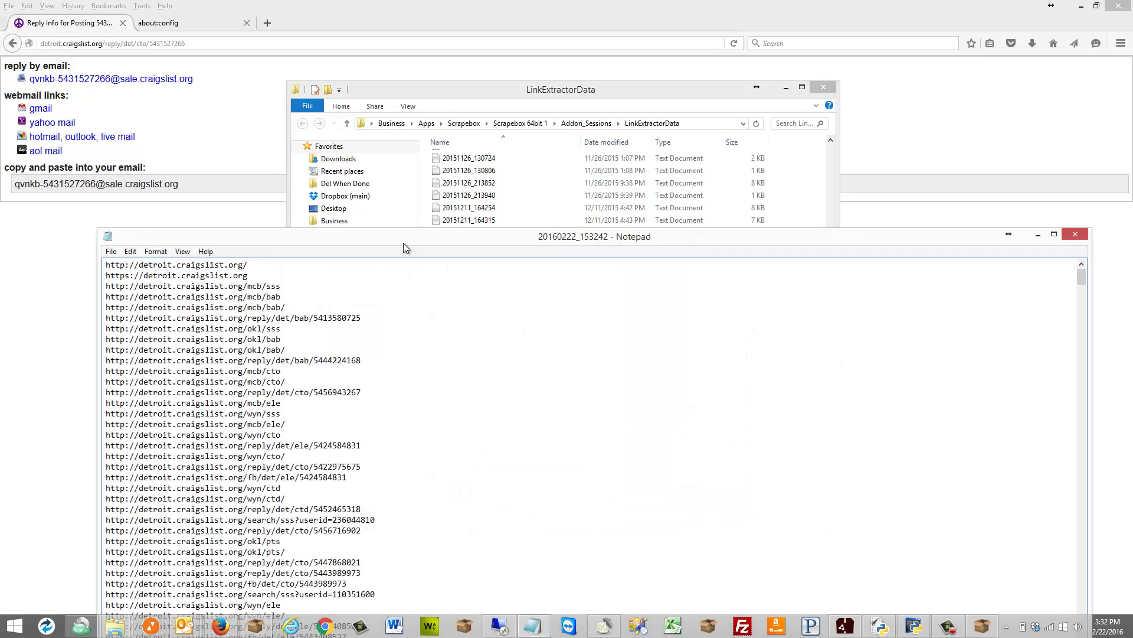
pyautogui.moveTo(403, 244); pyautogui.dragTo(373, 75)
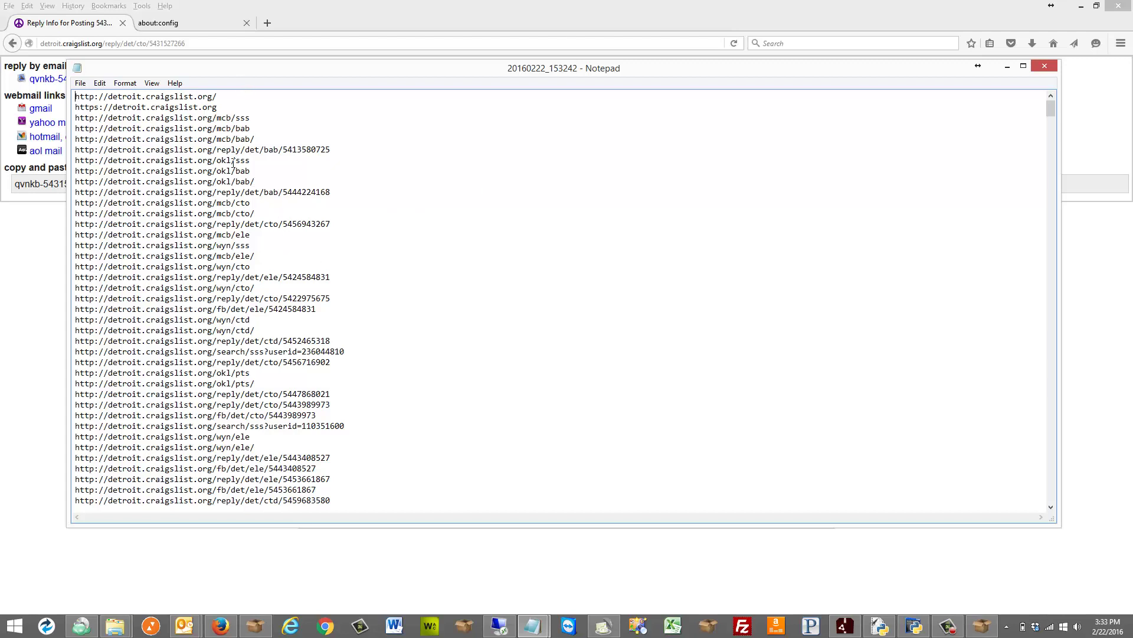
# - Compare the reply links in the extracted list with the /reply part of the contact page's address in the browser
pyautogui.moveTo(342, 150); pyautogui.dragTo(63, 151)
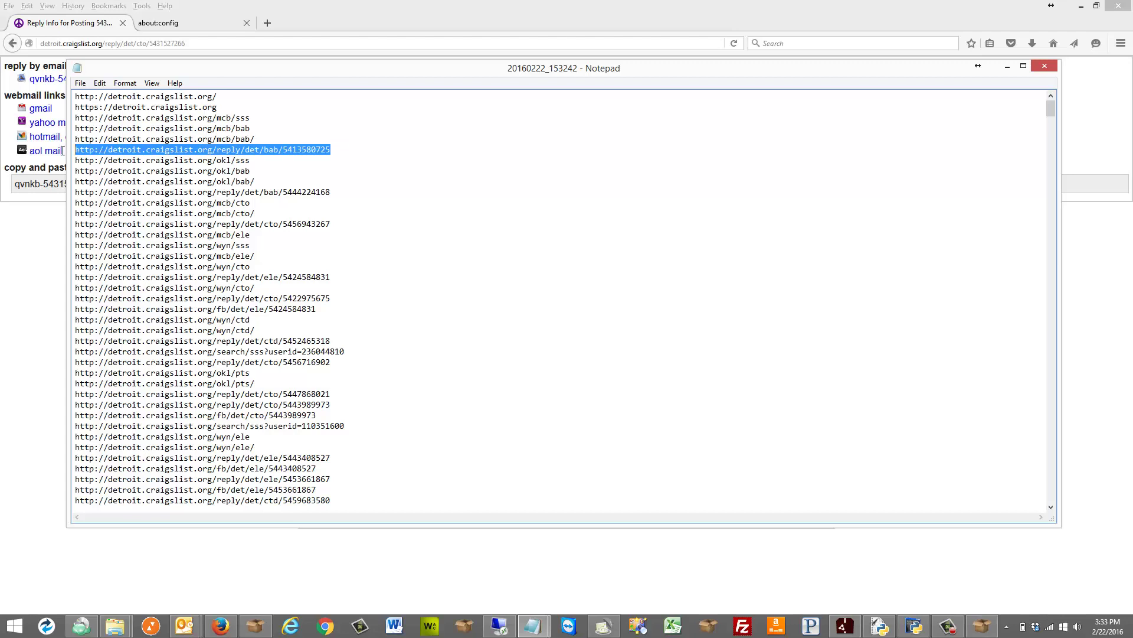
pyautogui.moveTo(335, 192); pyautogui.dragTo(89, 192)
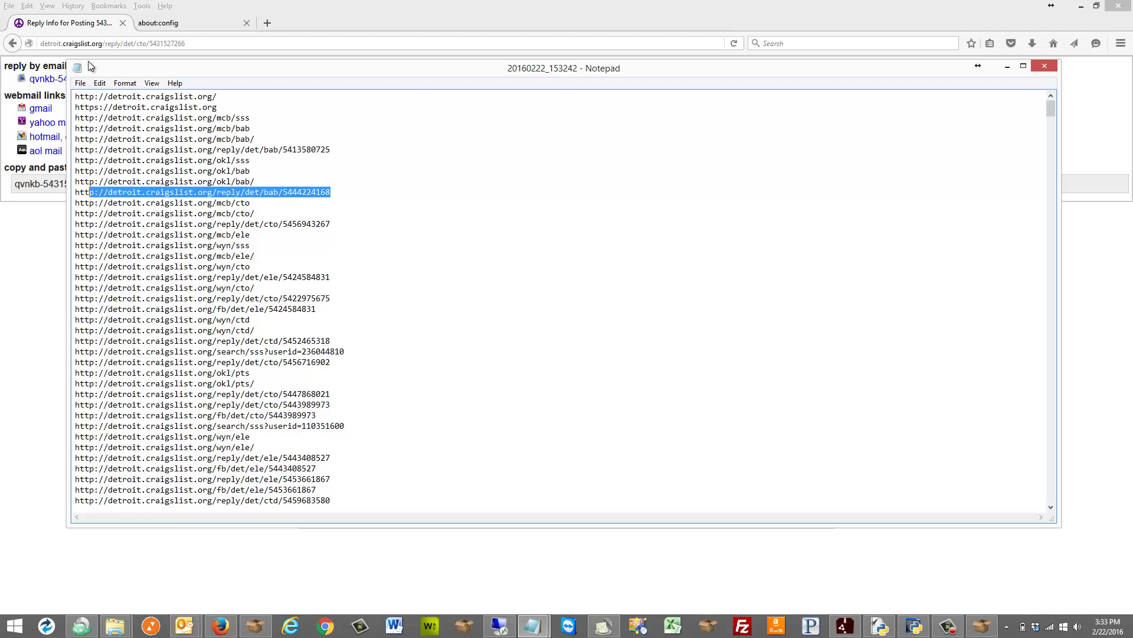
pyautogui.click(28, 227)
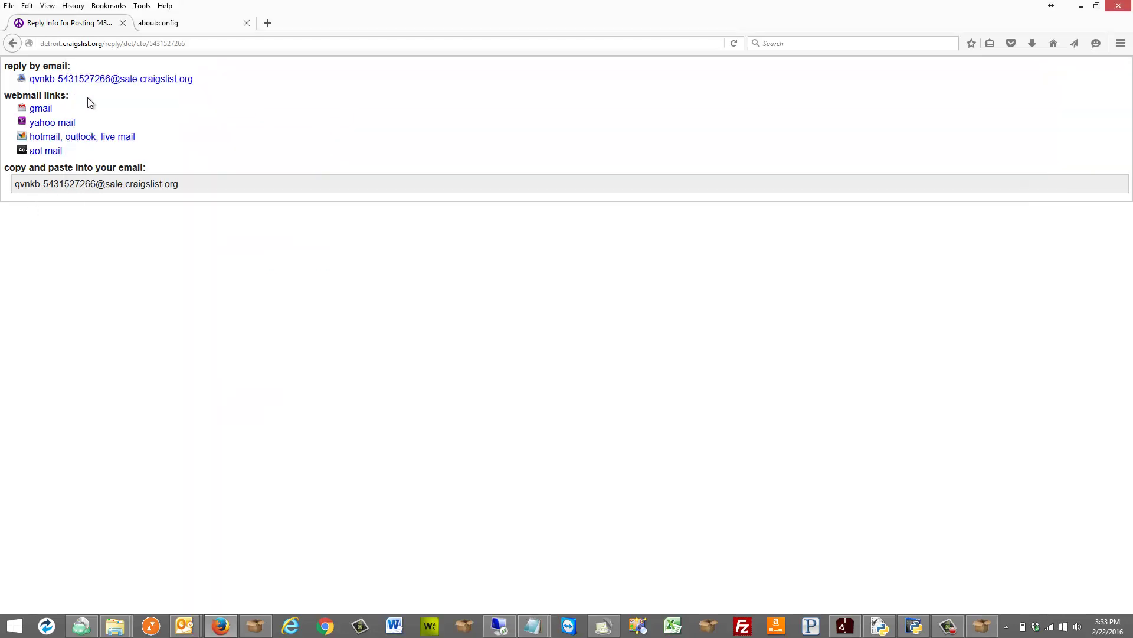
pyautogui.click(103, 43)
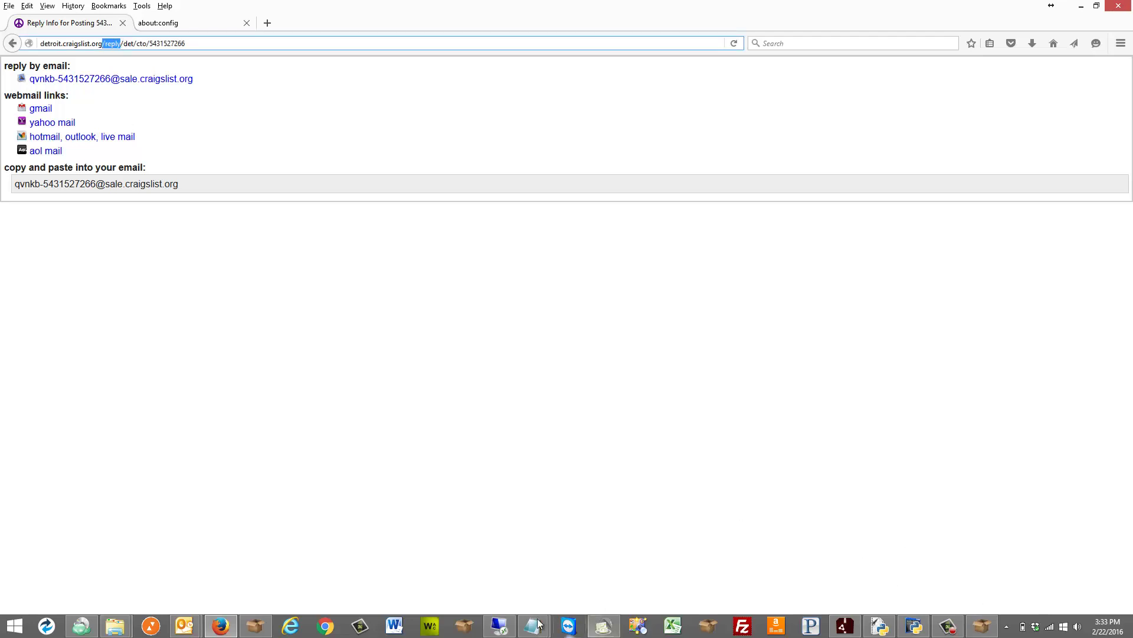
pyautogui.moveTo(537, 631)
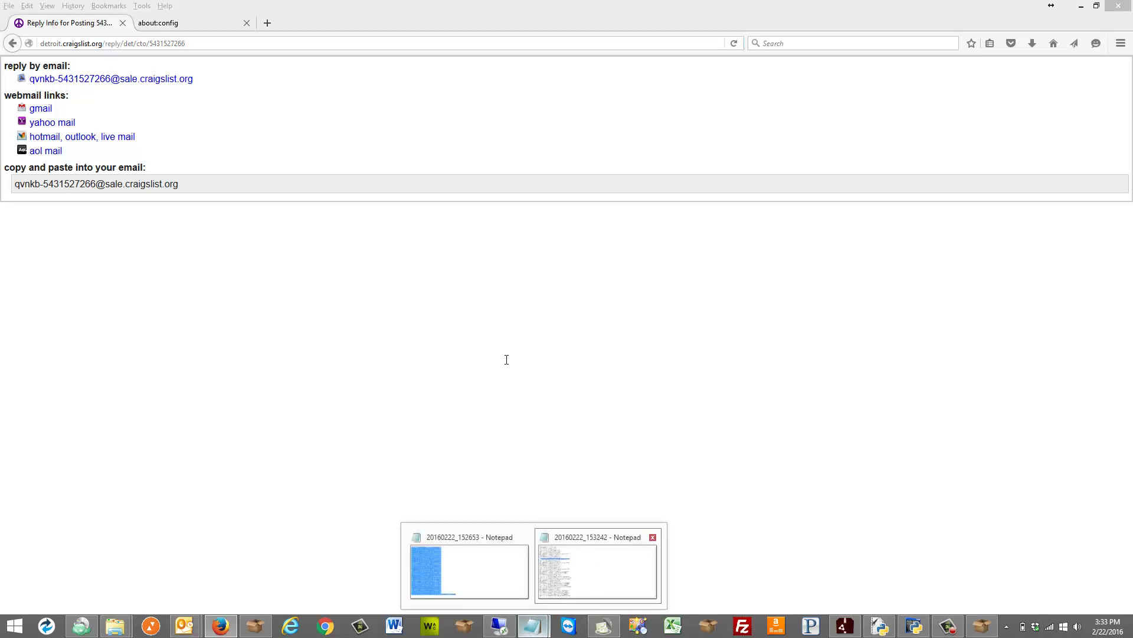
pyautogui.click(602, 567)
pyautogui.scroll(-11, 318, 250)
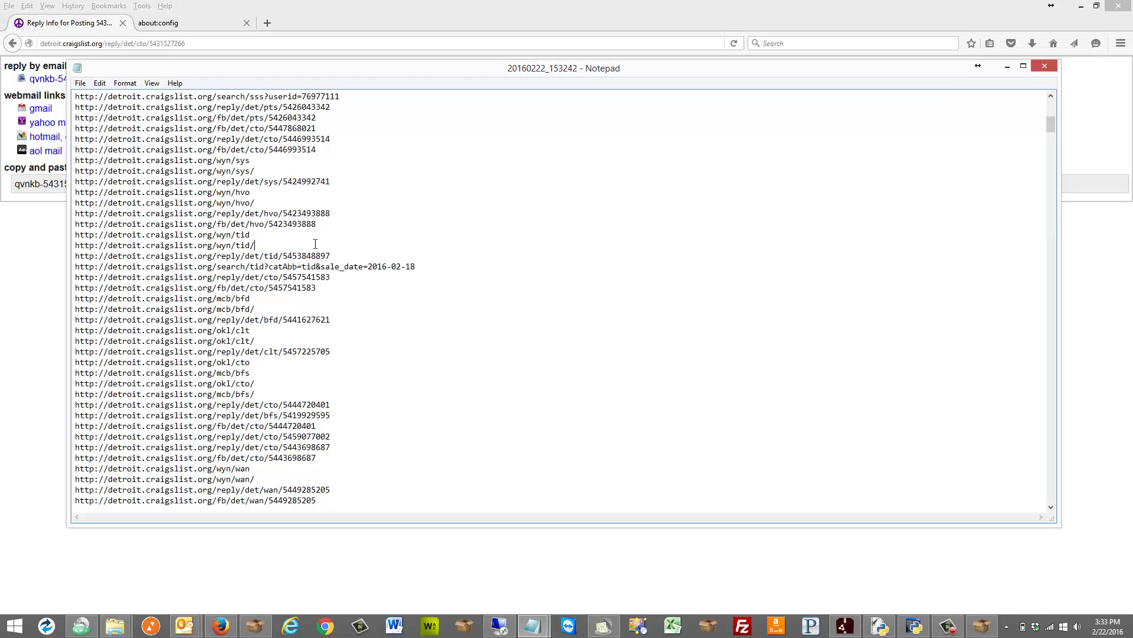
# - Replace ScrapeBox's harvested URLs with all links copied from the 20160222_153242 file
pyautogui.hotkey('ctrl', 'a')
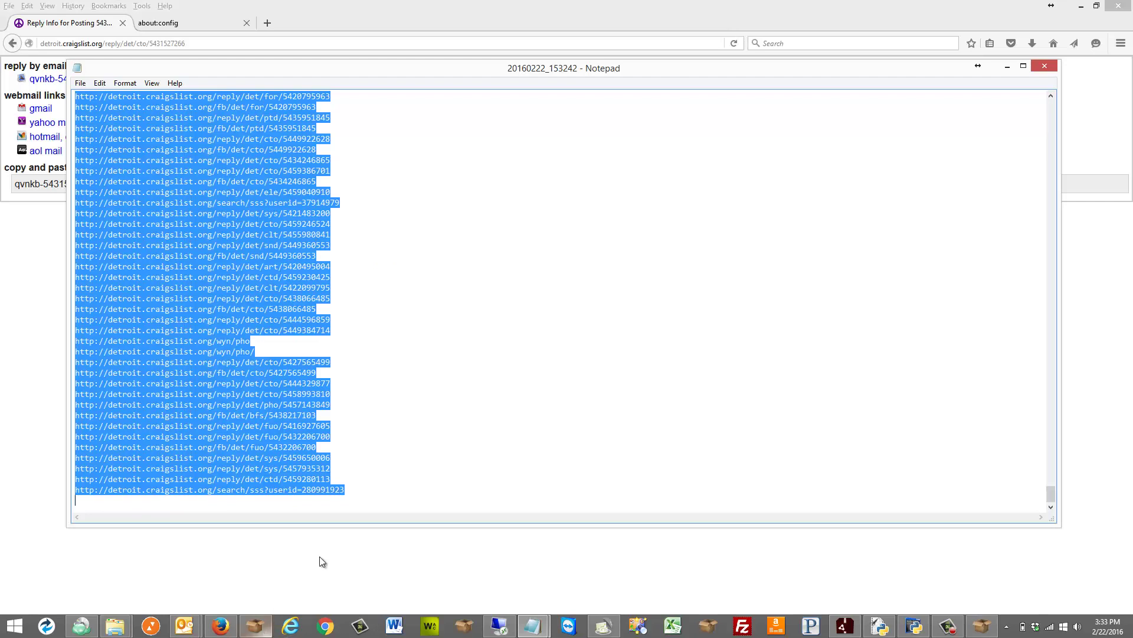
pyautogui.click(255, 626)
pyautogui.rightClick(589, 201)
pyautogui.click(627, 207)
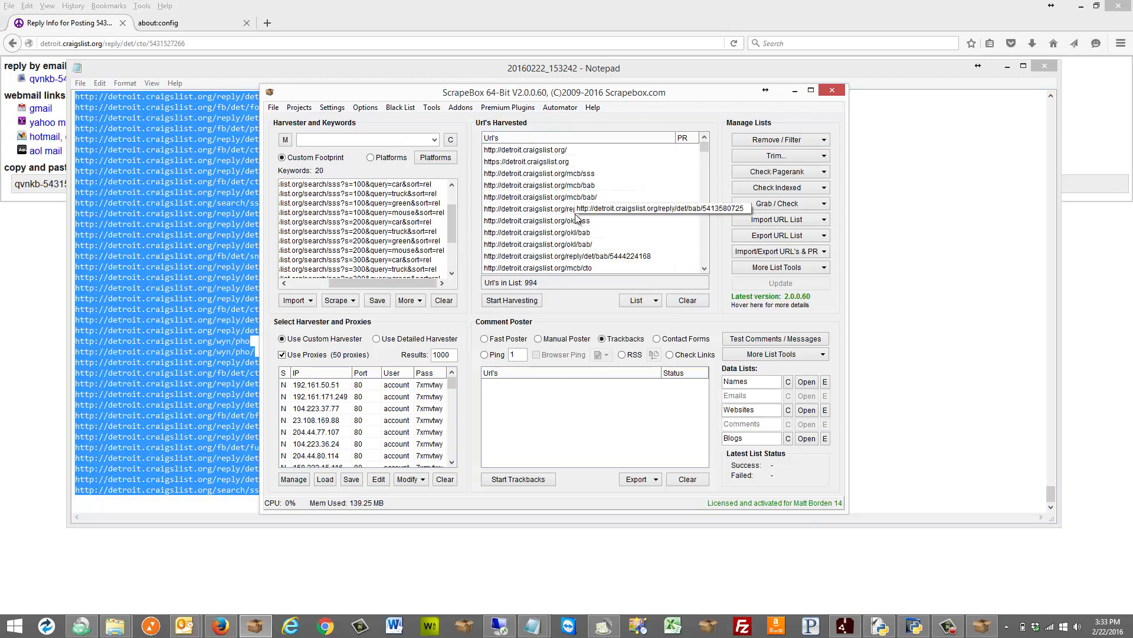
# - Remove all harvested URLs that do not contain "reply" and look through the remaining list
pyautogui.click(766, 142)
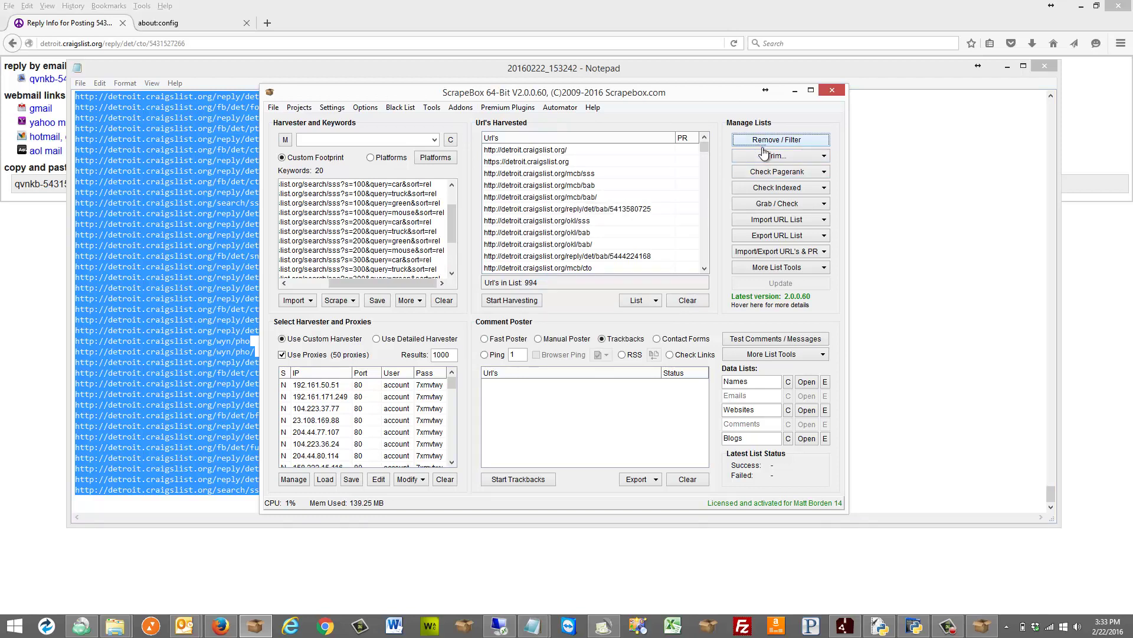
pyautogui.click(785, 224)
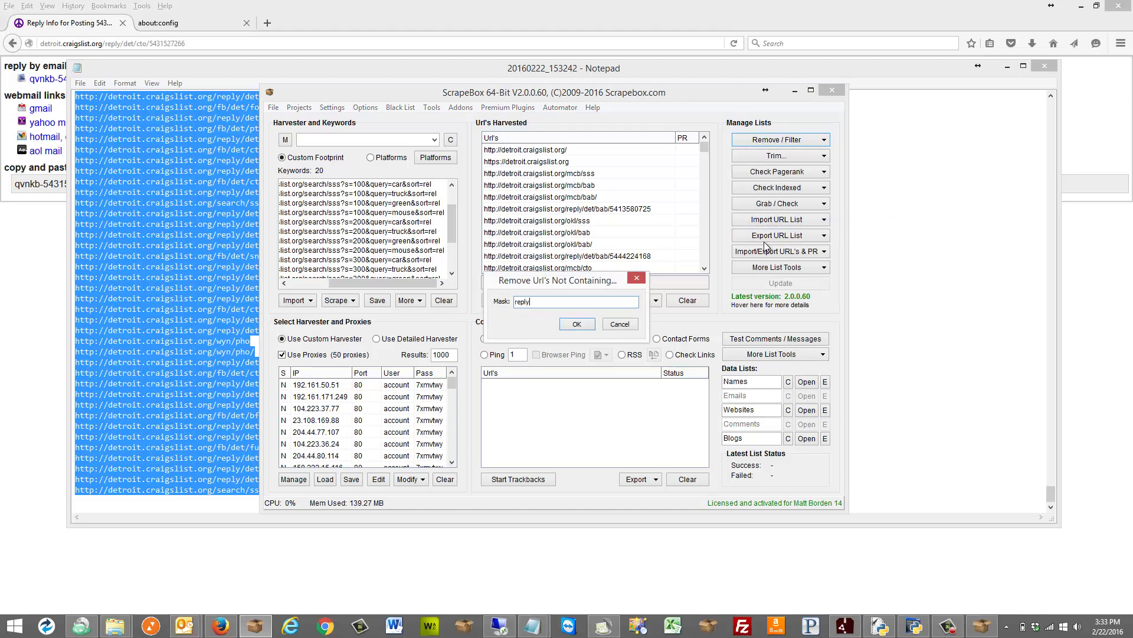
pyautogui.press('Return')
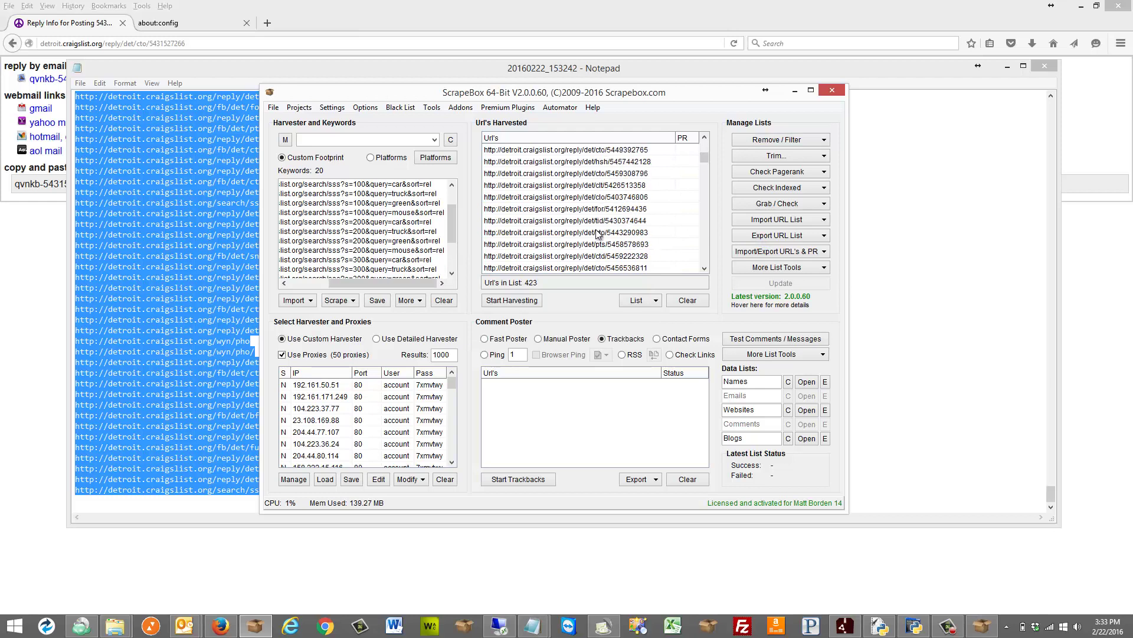
pyautogui.scroll(-5, 598, 233)
pyautogui.click(762, 204)
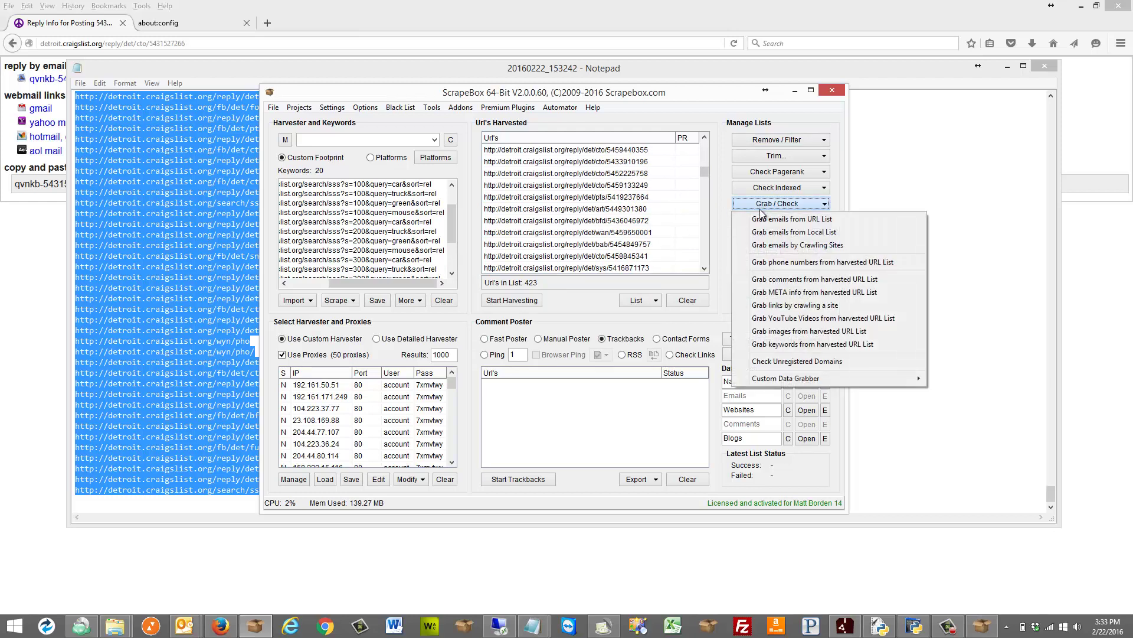
pyautogui.click(768, 246)
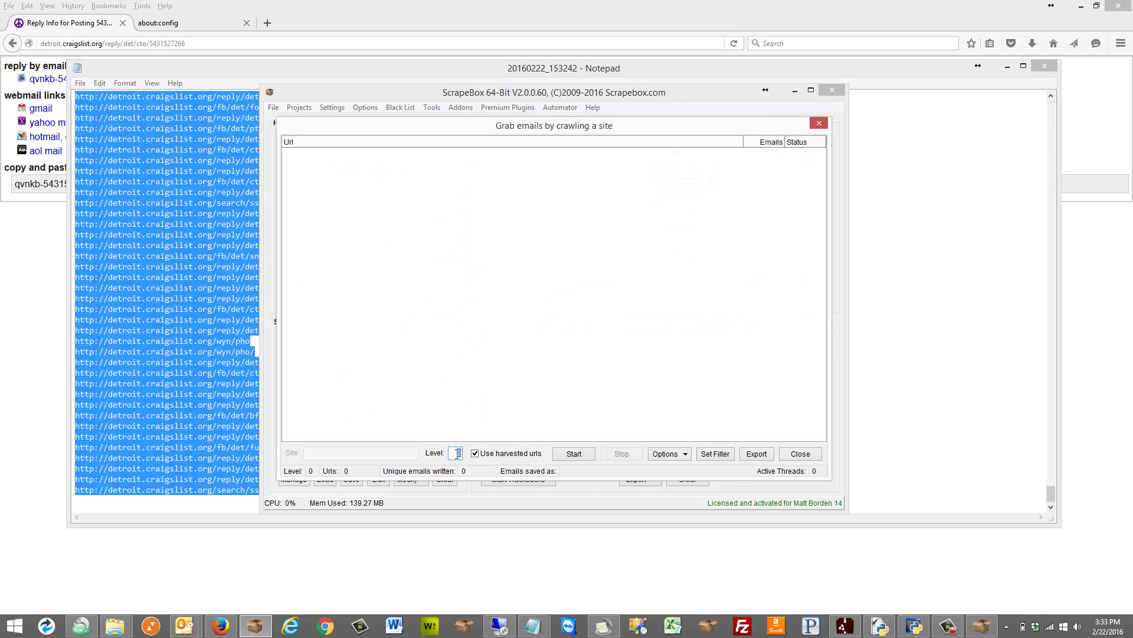
pyautogui.write('1')
pyautogui.click(806, 455)
# - Open the email grabber for the harvested URL list and review its user agent choices and the option to save URLs with emails
pyautogui.click(750, 203)
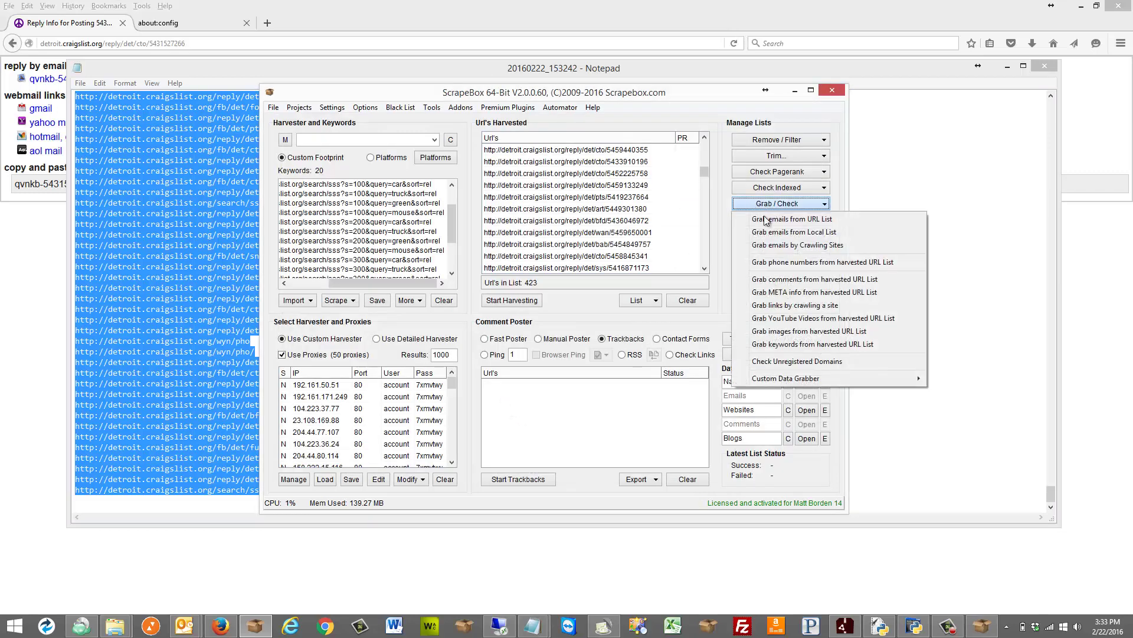
pyautogui.click(765, 218)
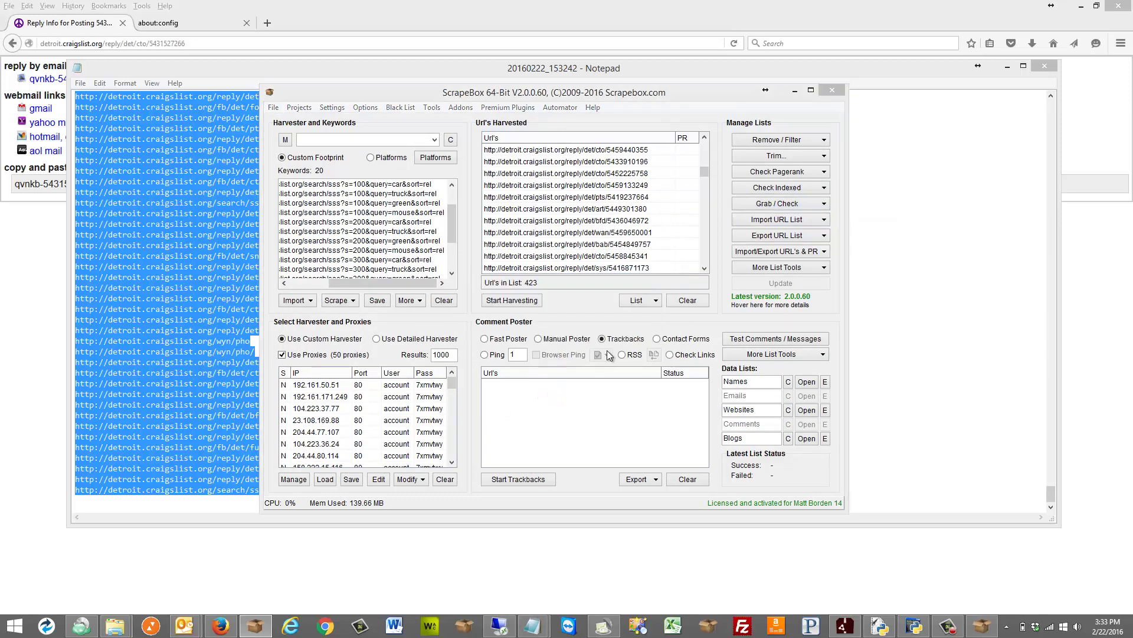
pyautogui.tripleClick(560, 455)
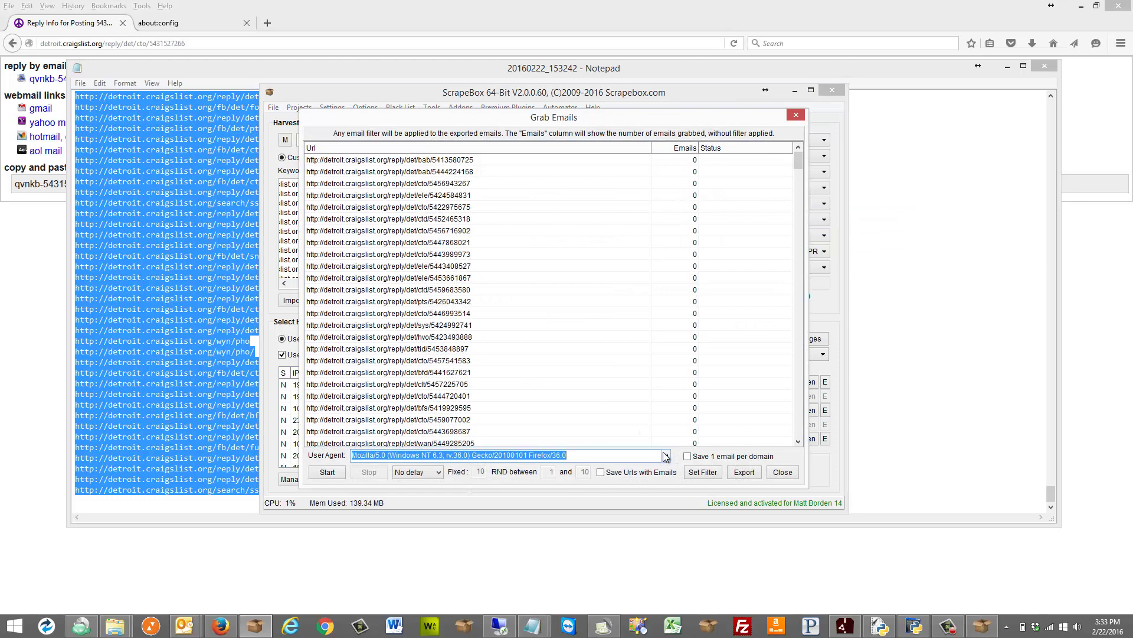
pyautogui.click(665, 456)
pyautogui.scroll(-8, 590, 385)
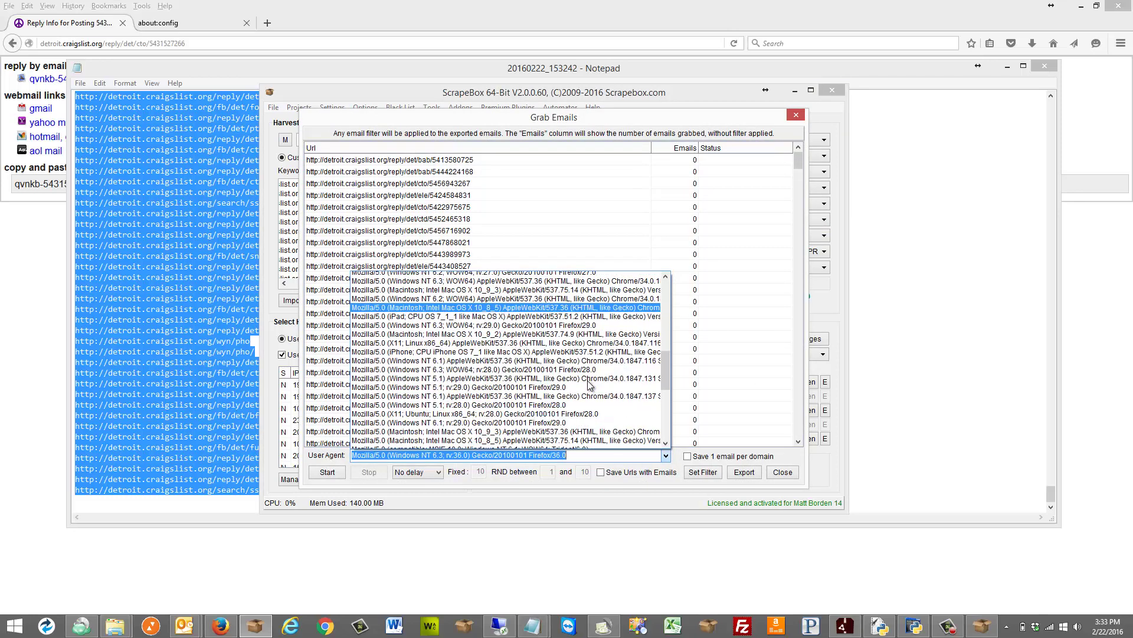
pyautogui.scroll(-6, 590, 385)
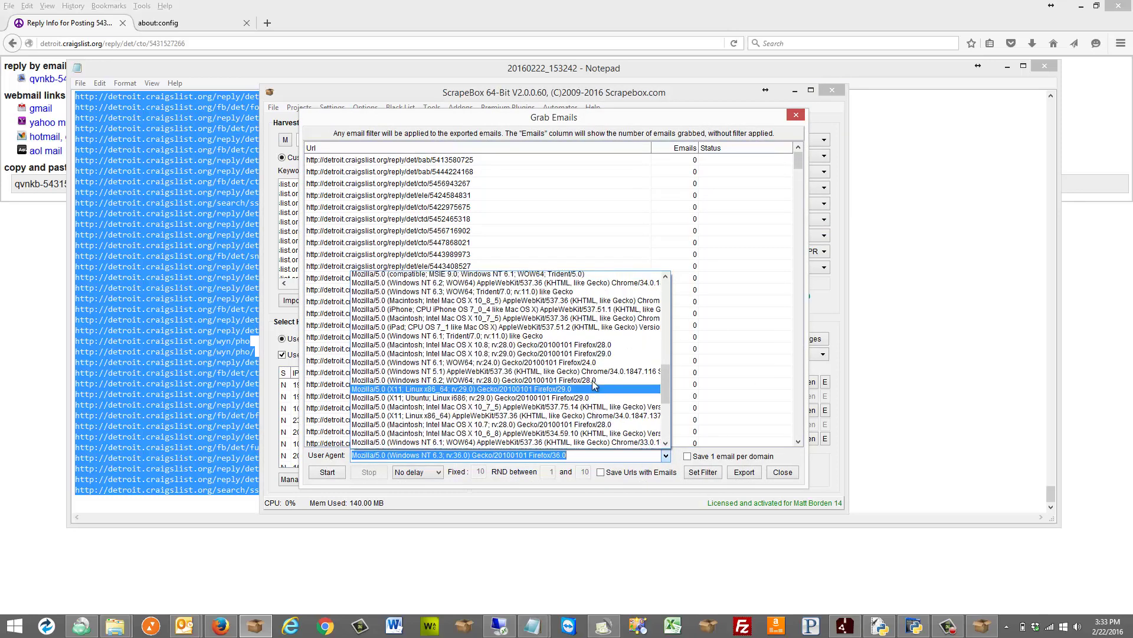
pyautogui.click(608, 184)
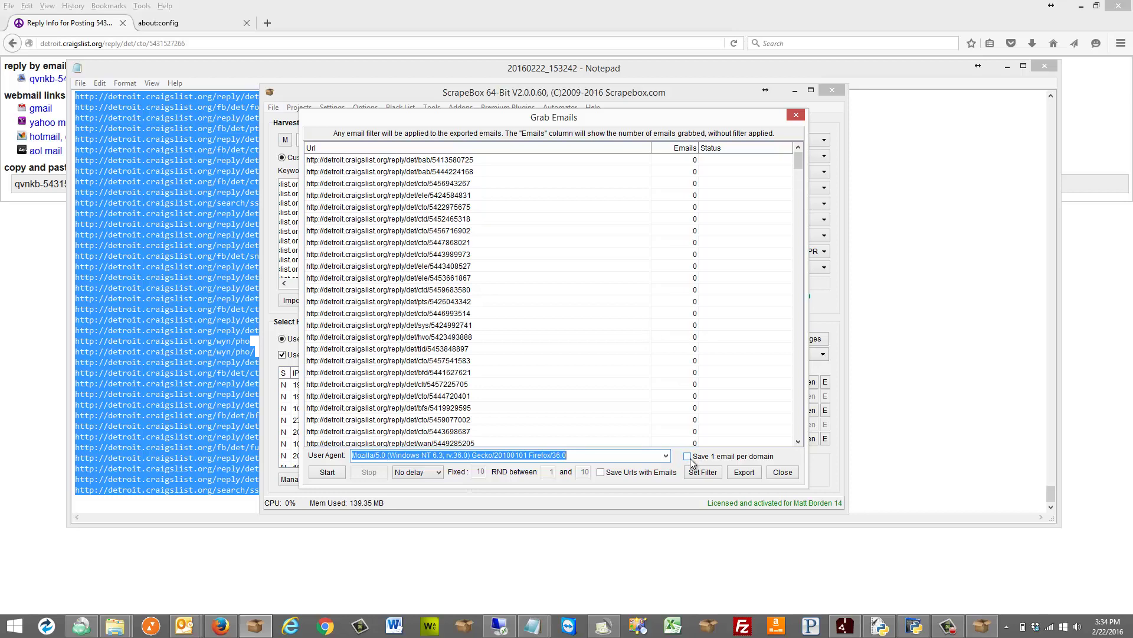
pyautogui.click(628, 470)
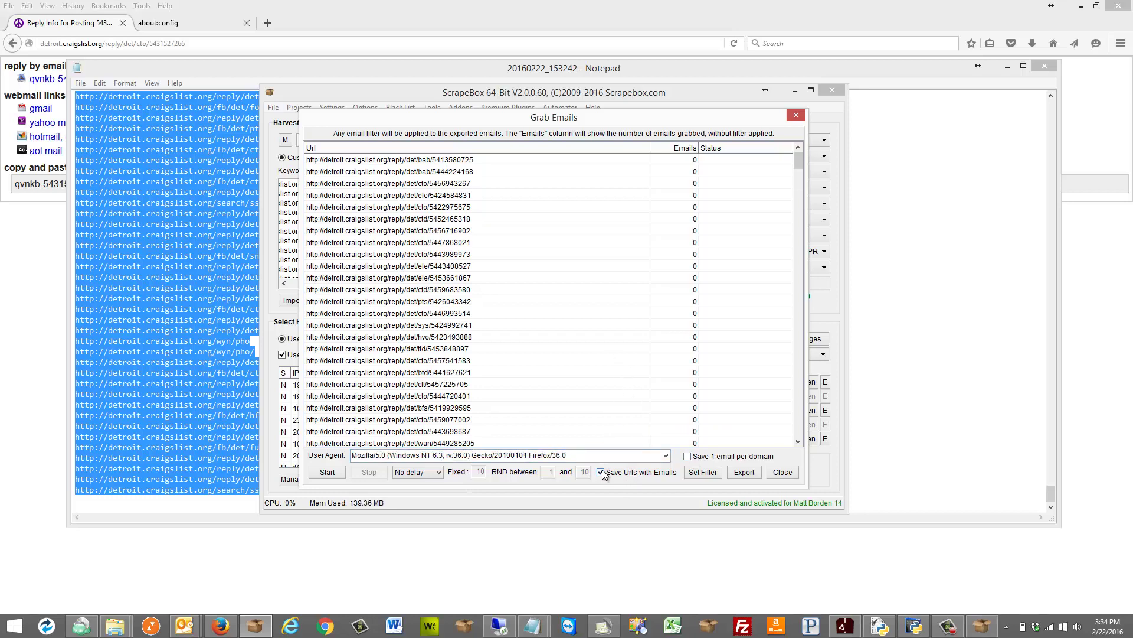
# - Grab emails from the loaded reply URLs, check the status of the entries and stop the run partway
pyautogui.click(327, 472)
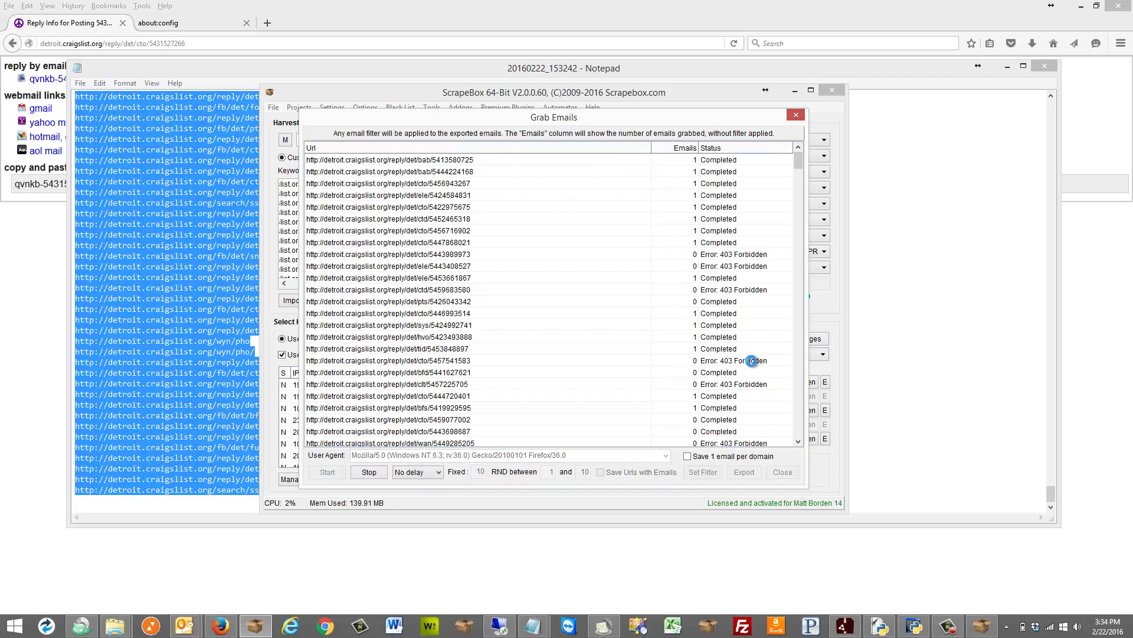
pyautogui.scroll(-20, 797, 366)
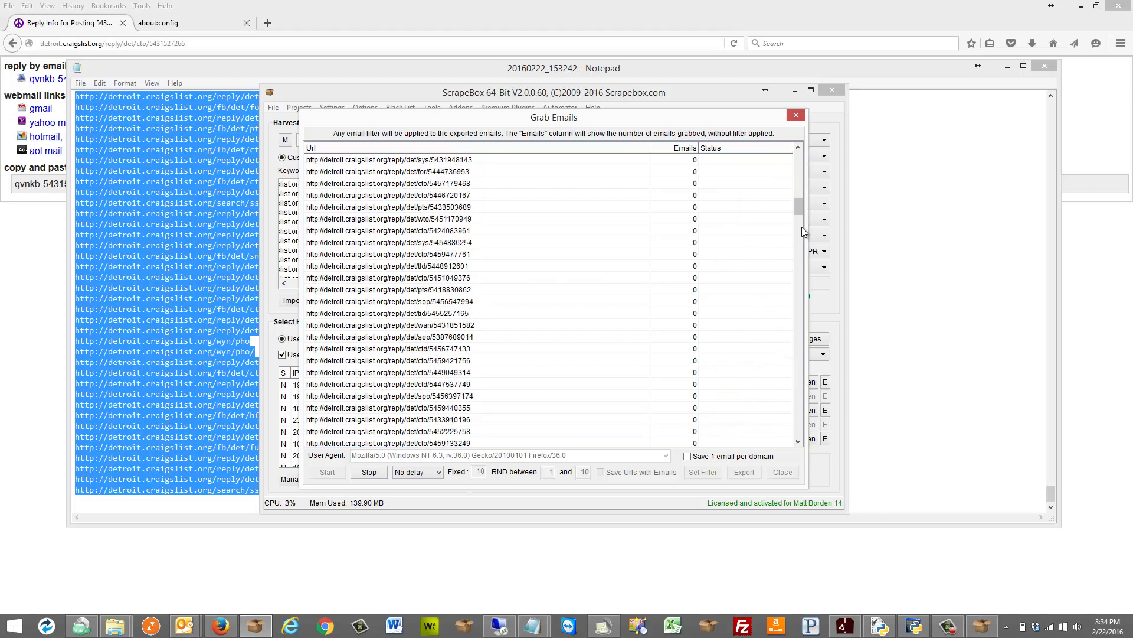
pyautogui.scroll(20, 798, 178)
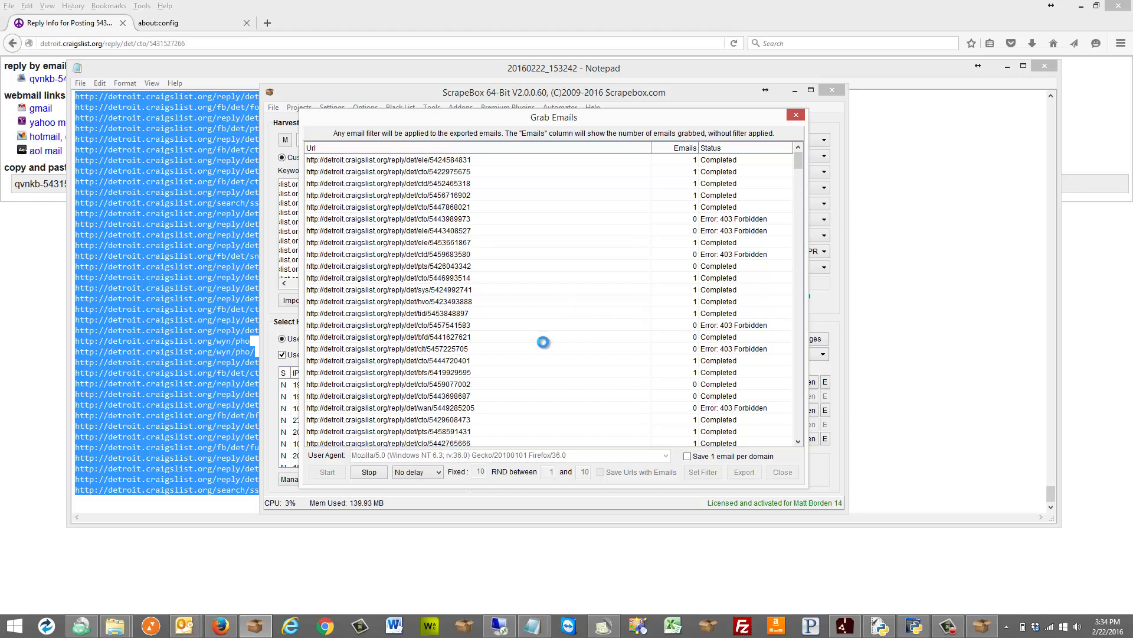
pyautogui.click(365, 472)
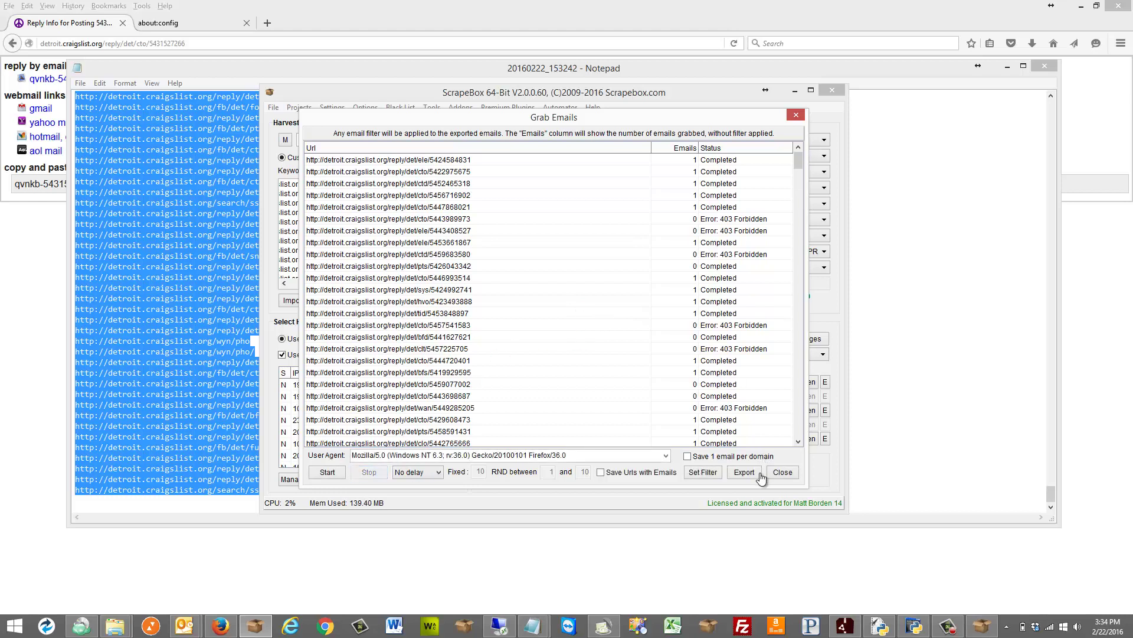
# - Export the grabbed emails as a text file named aaa in the CL folder inside Del When Done
pyautogui.click(744, 472)
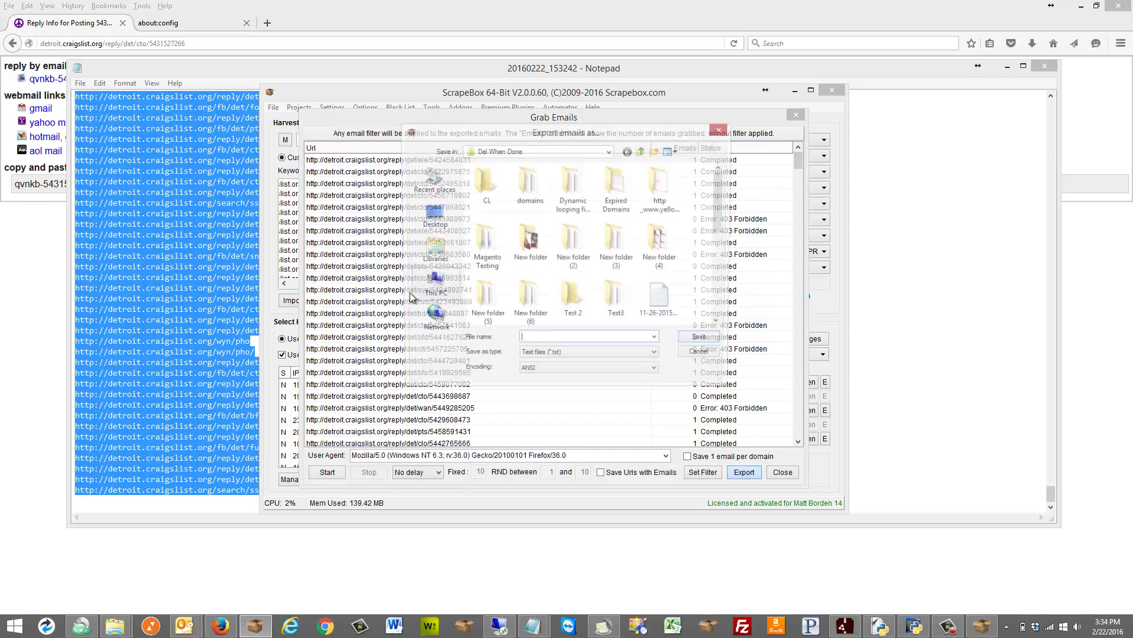
pyautogui.click(432, 215)
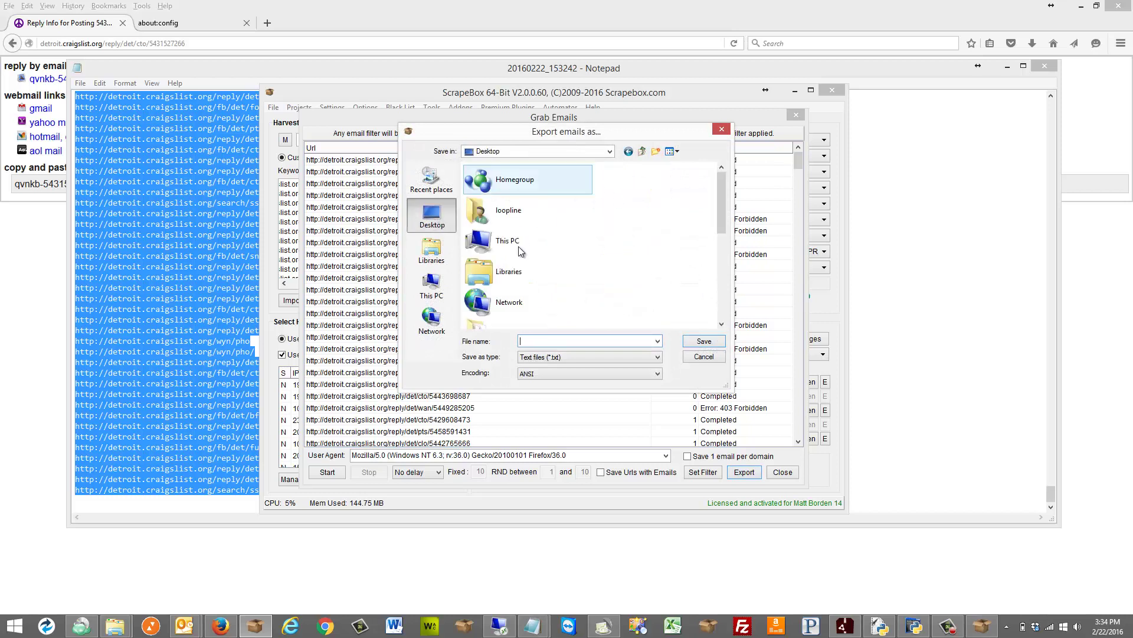
pyautogui.doubleClick(509, 267)
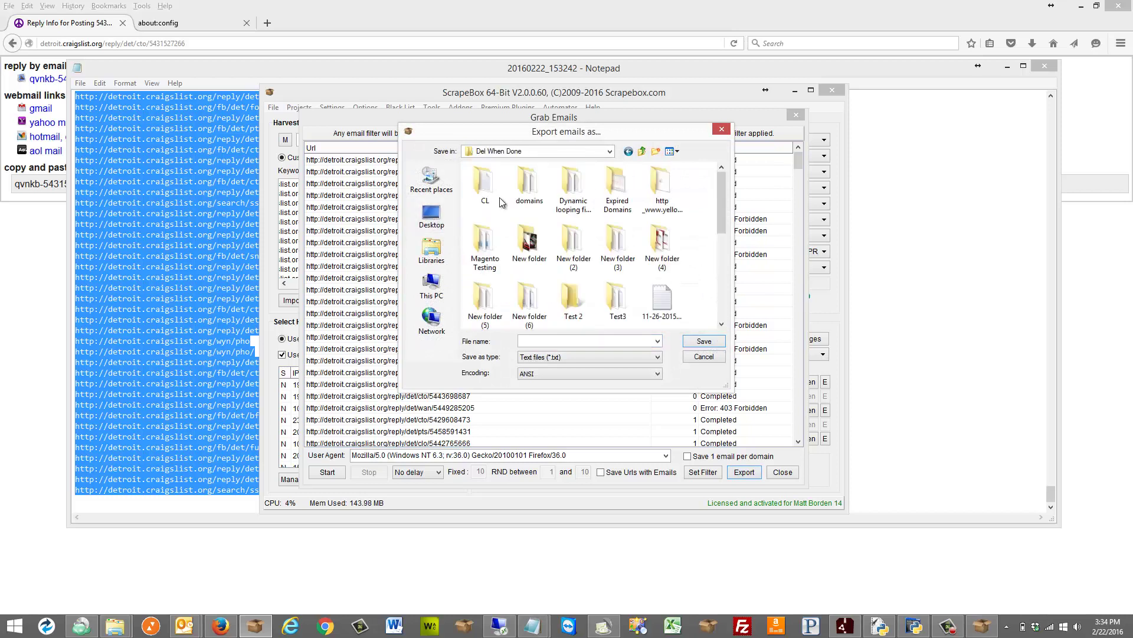
pyautogui.doubleClick(496, 204)
pyautogui.click(541, 341)
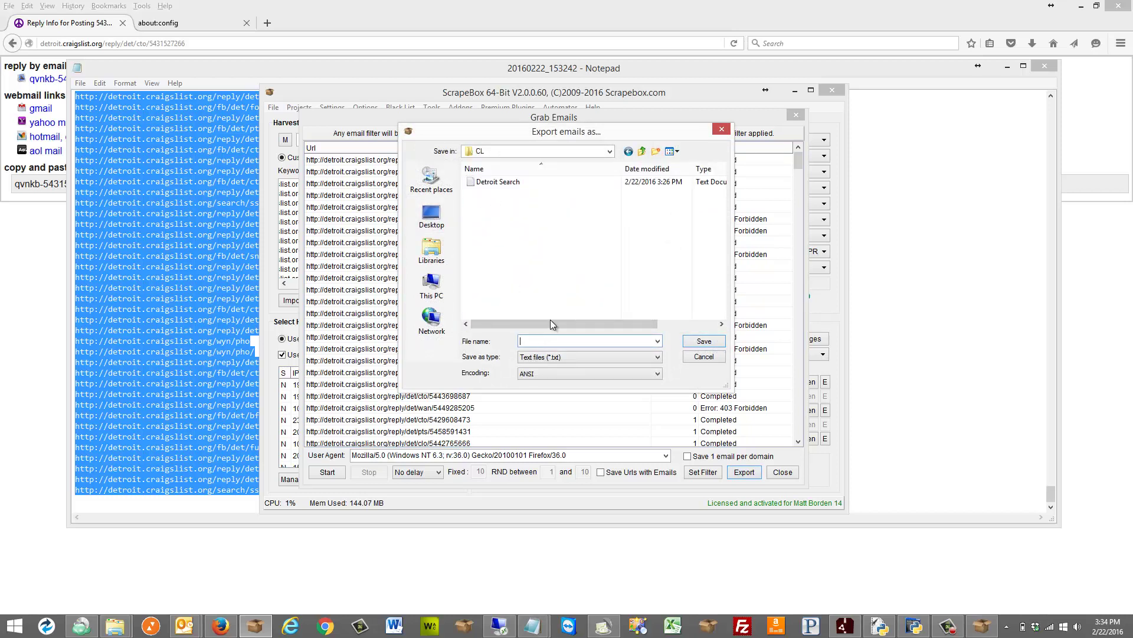
pyautogui.write('aaa')
pyautogui.click(704, 341)
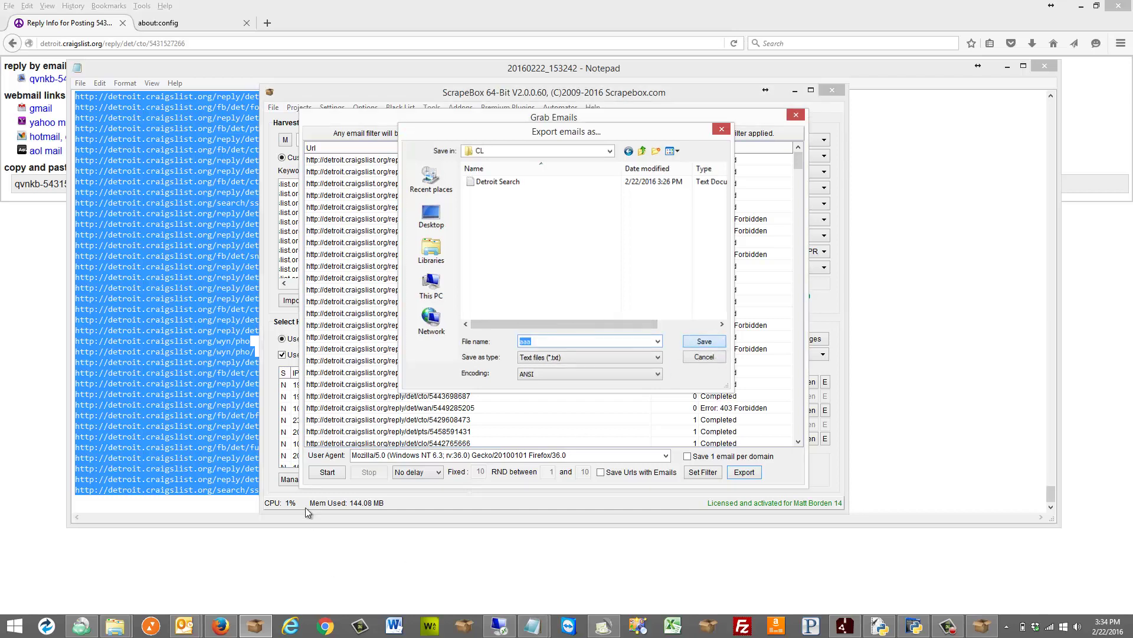
# - Open the exported aaa file from the CL folder inside Del When Done and look through its list of emails
pyautogui.moveTo(115, 626)
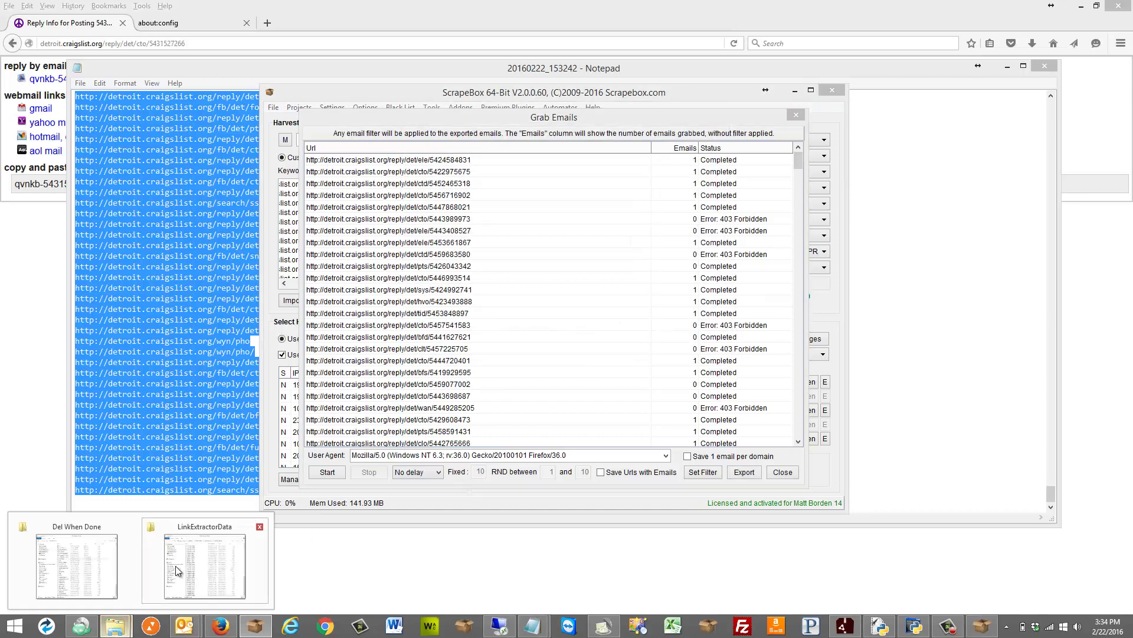
pyautogui.click(93, 562)
pyautogui.scroll(-5, 444, 158)
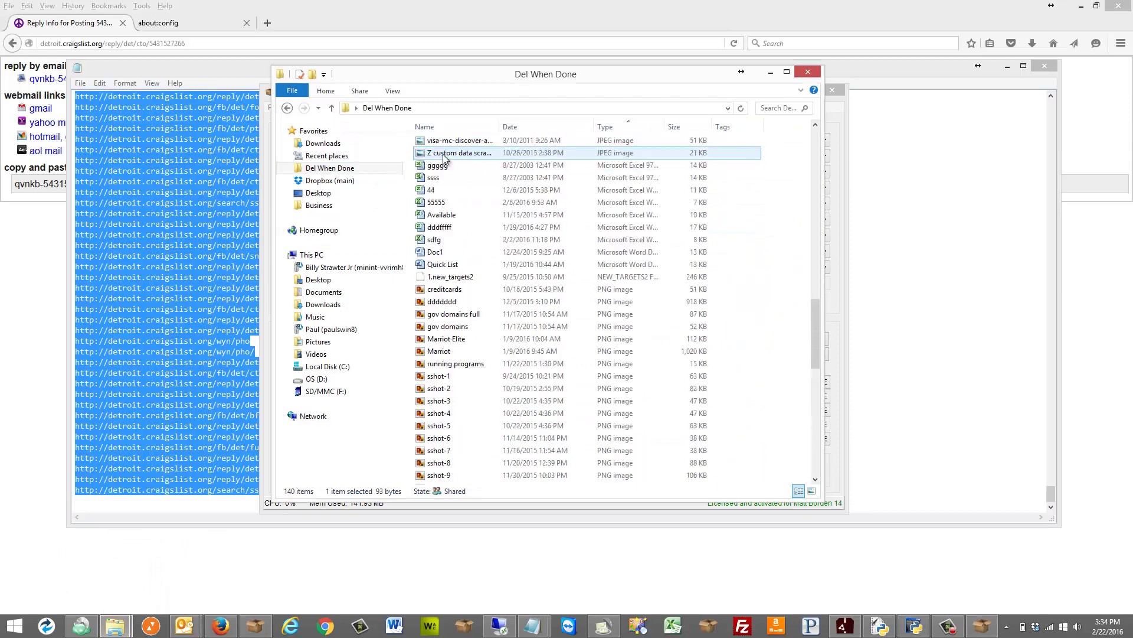
pyautogui.scroll(10, 444, 156)
pyautogui.click(442, 147)
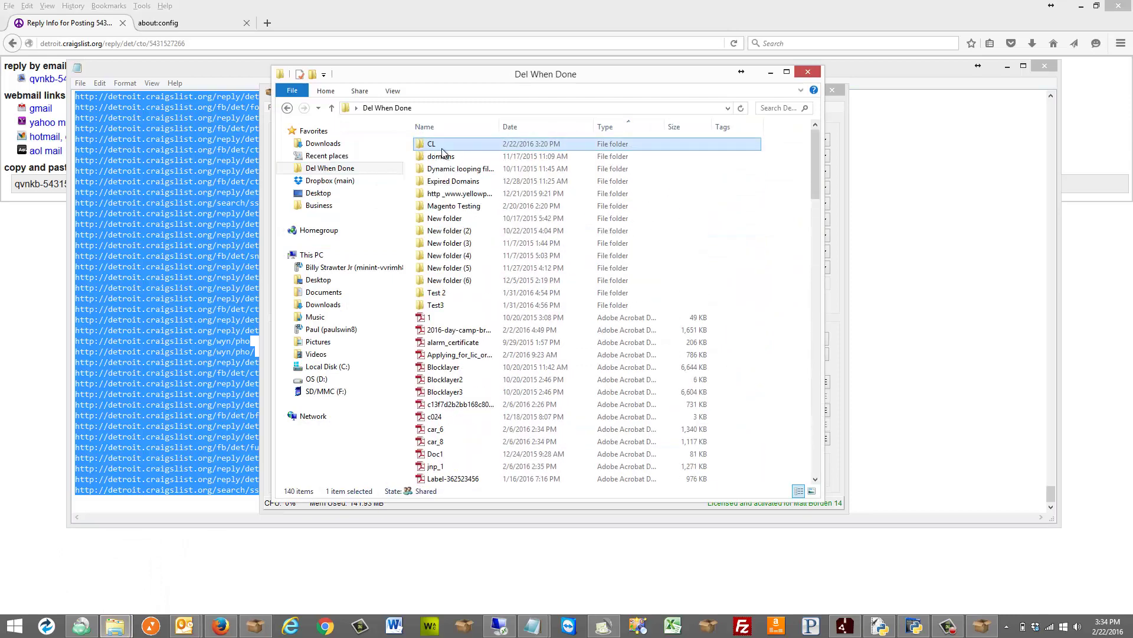
pyautogui.doubleClick(444, 152)
pyautogui.doubleClick(445, 144)
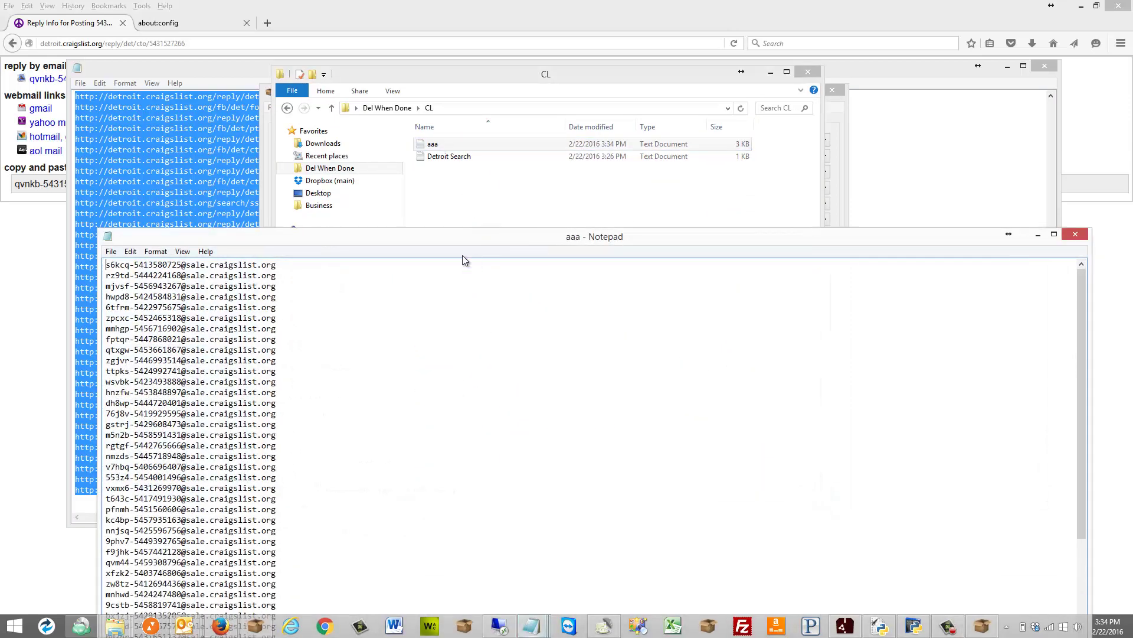
pyautogui.moveTo(413, 228); pyautogui.dragTo(413, 108)
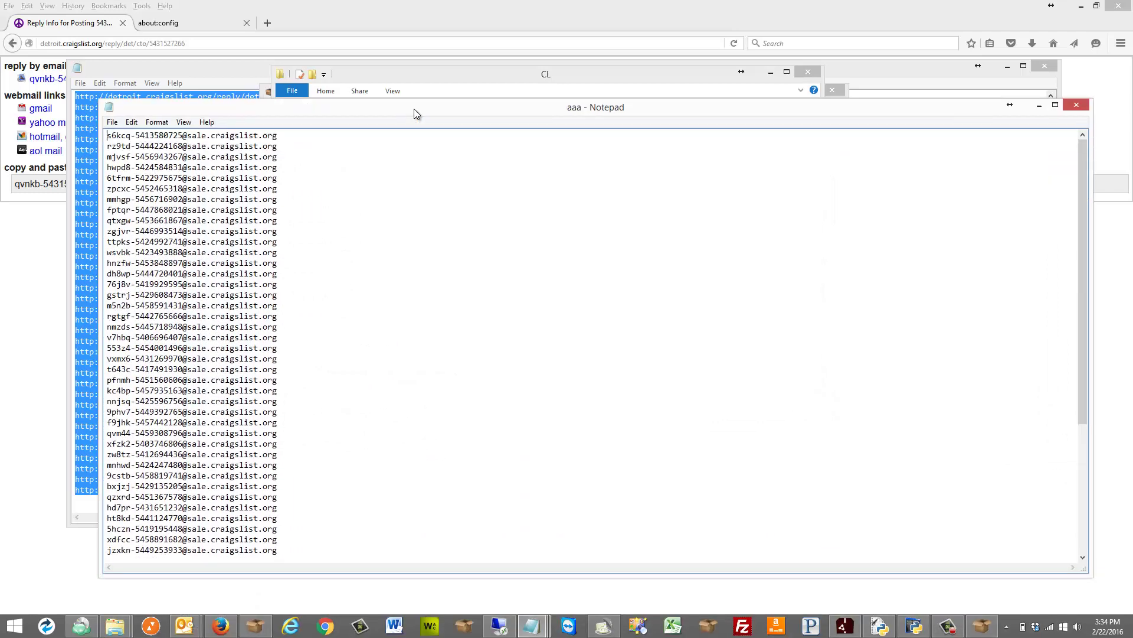
pyautogui.scroll(-6, 403, 215)
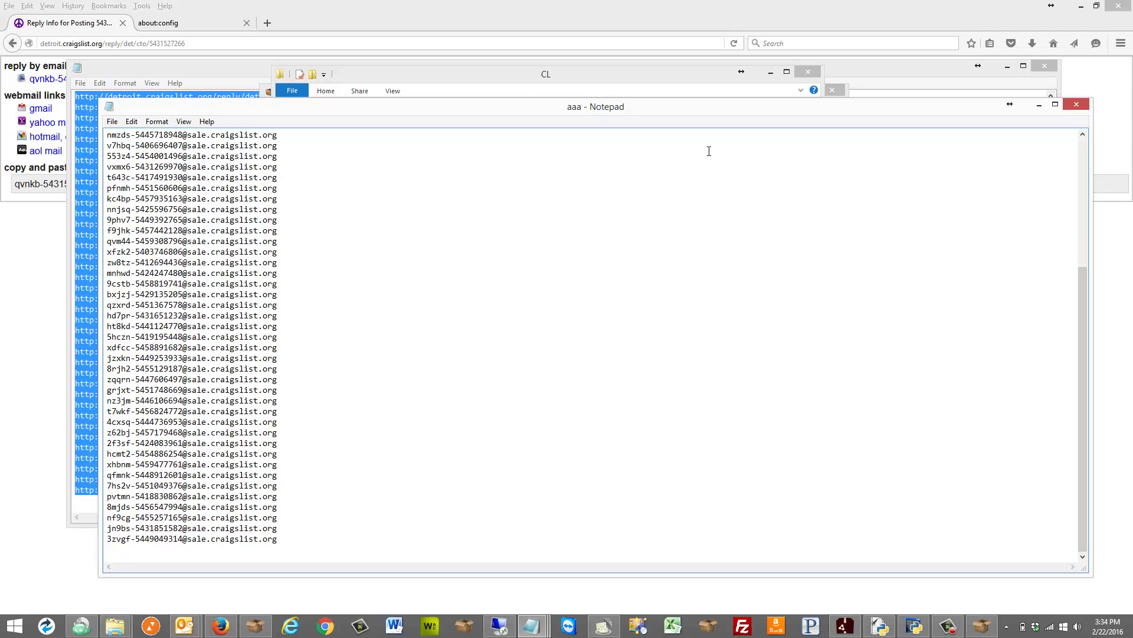
# - Switch to Firefox and examine the Craigslist reply page's email address and the city subdomain in its URL
pyautogui.click(13, 232)
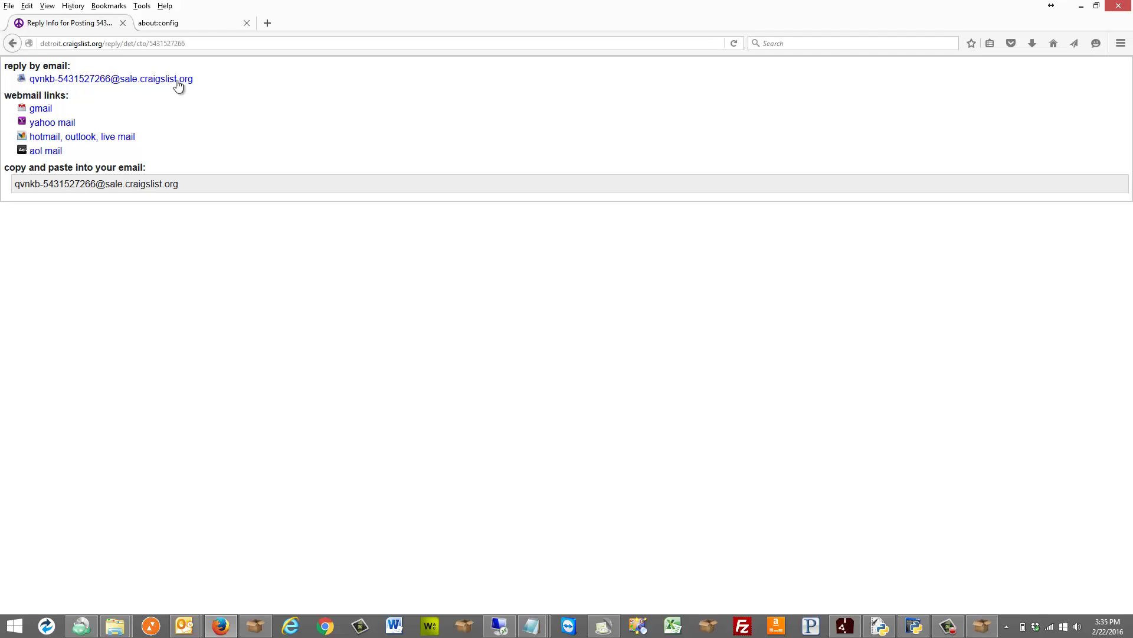
pyautogui.click(362, 40)
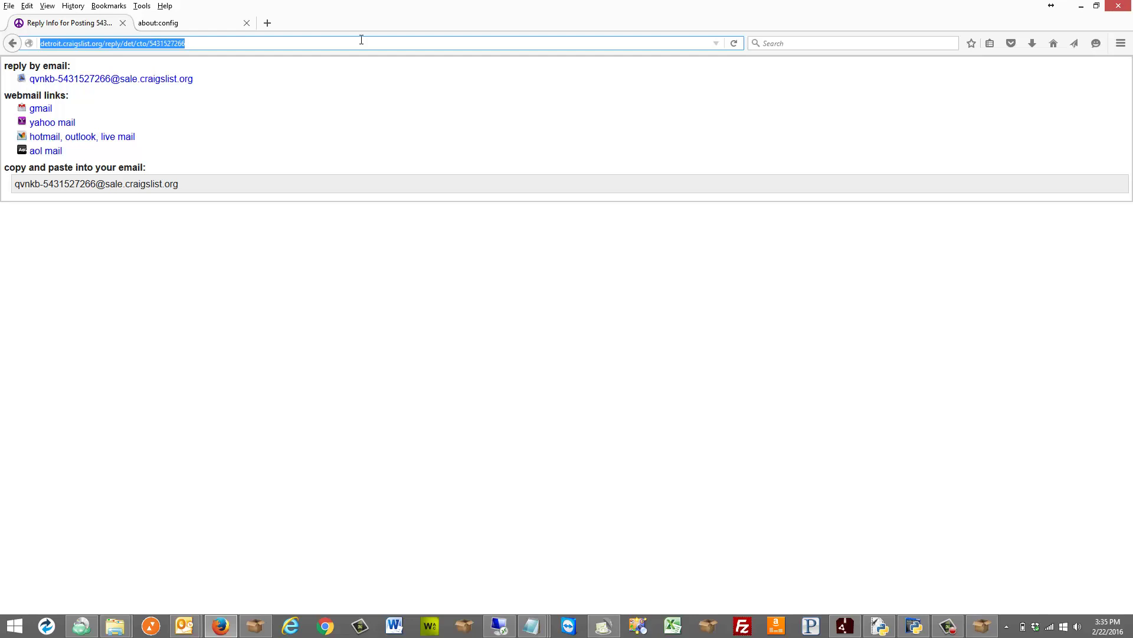
pyautogui.click(64, 46)
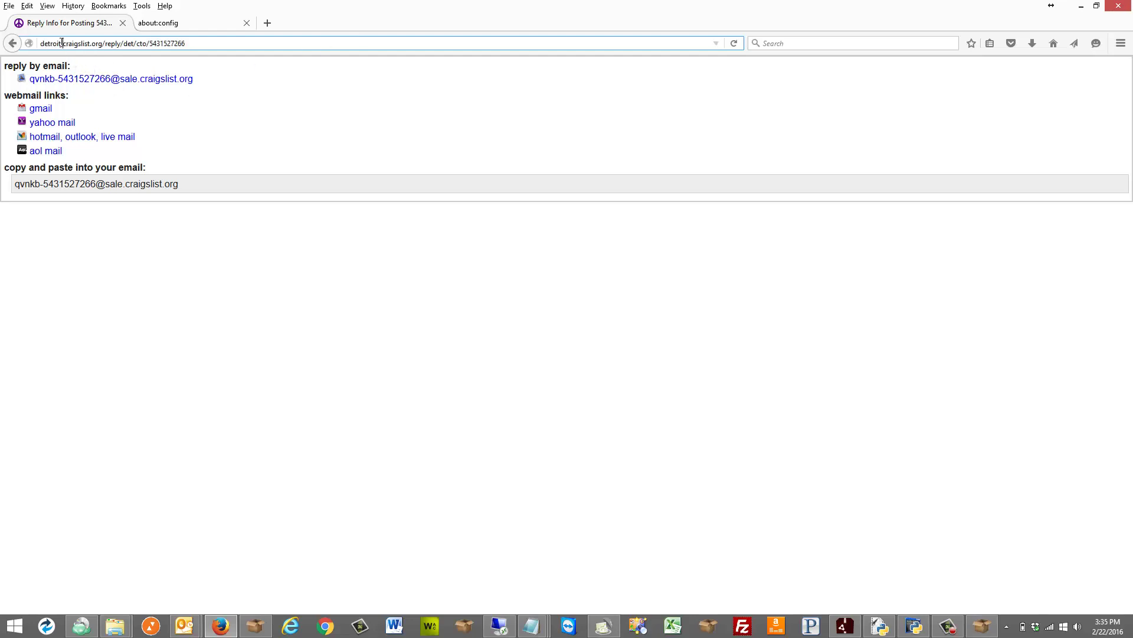
pyautogui.moveTo(59, 45); pyautogui.dragTo(22, 42)
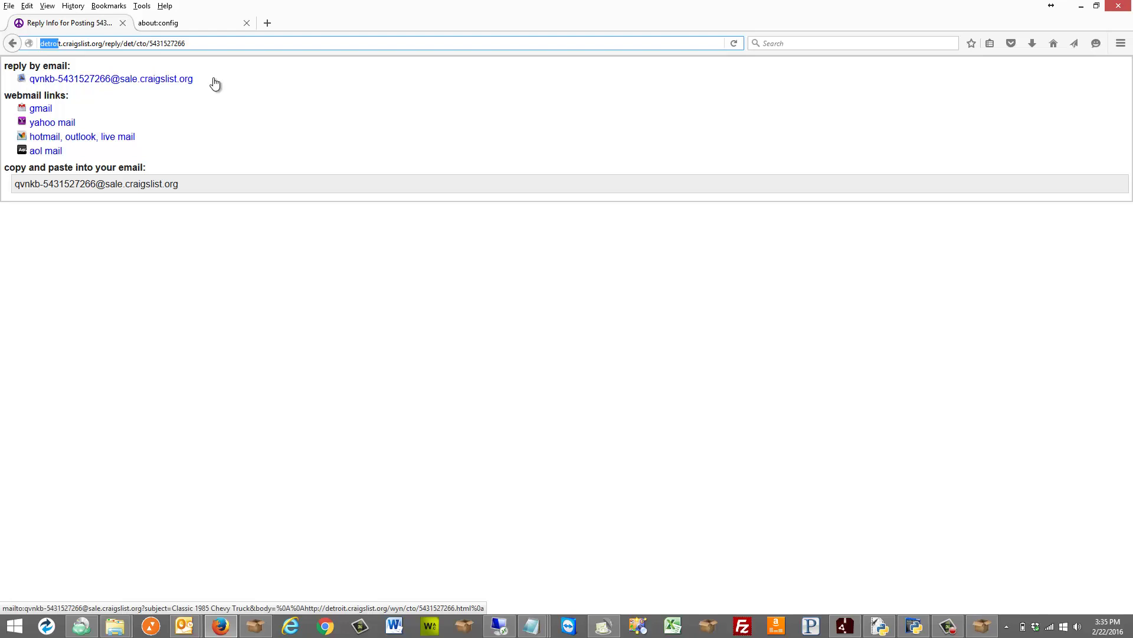
pyautogui.click(207, 47)
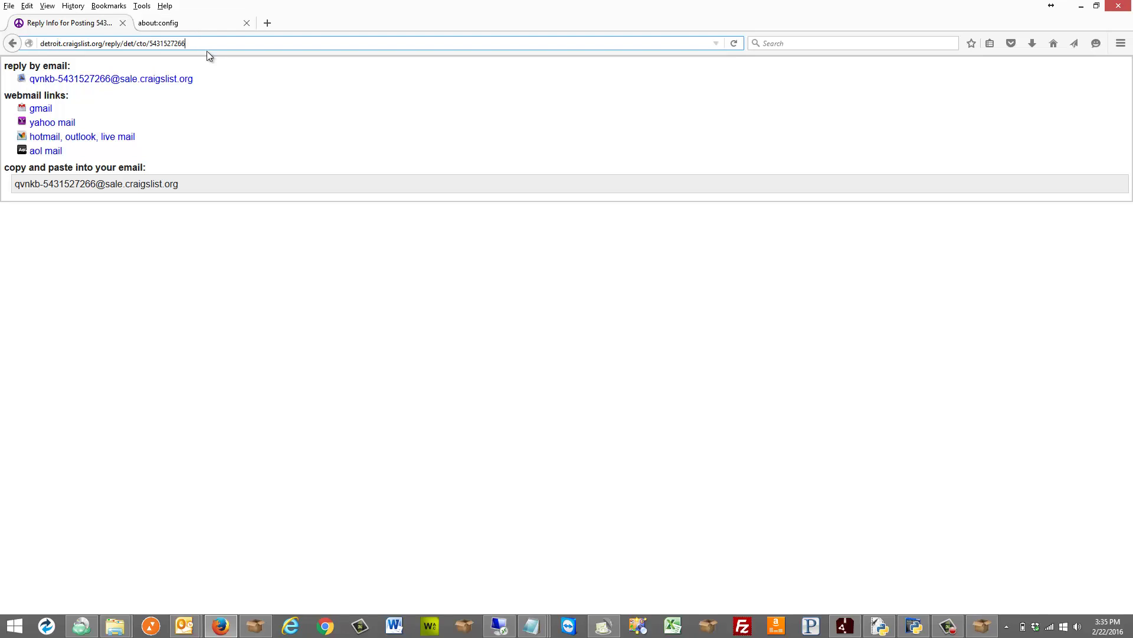